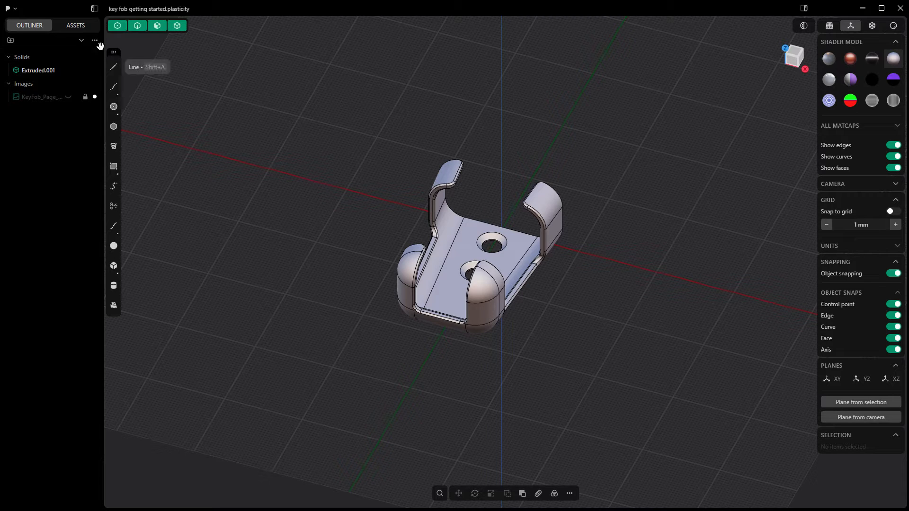
- Start a new file, clearing the current key fob scene
{"action": "left_click", "coordinate": [9, 8]}
{"action": "left_click", "coordinate": [26, 42]}
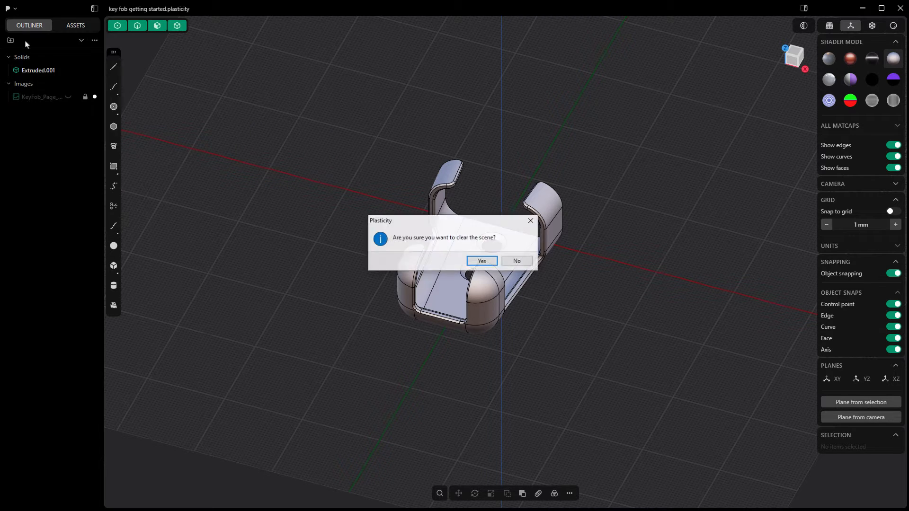
{"action": "left_click", "coordinate": [481, 262]}
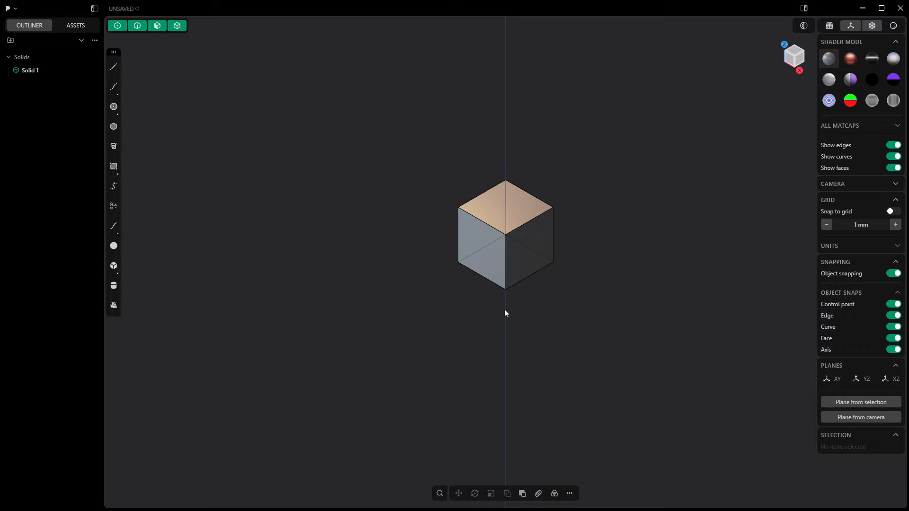
- Inspect the default cube from different angles and distances by orbiting, panning and zooming
{"action": "mouse_move", "coordinate": [504, 314]}
{"action": "middle_mouse_down"}
{"action": "mouse_move", "coordinate": [505, 265]}
{"action": "mouse_move", "coordinate": [501, 298]}
{"action": "mouse_move", "coordinate": [466, 304]}
{"action": "mouse_move", "coordinate": [551, 299]}
{"action": "mouse_move", "coordinate": [483, 302]}
{"action": "mouse_move", "coordinate": [518, 301]}
{"action": "middle_mouse_up"}
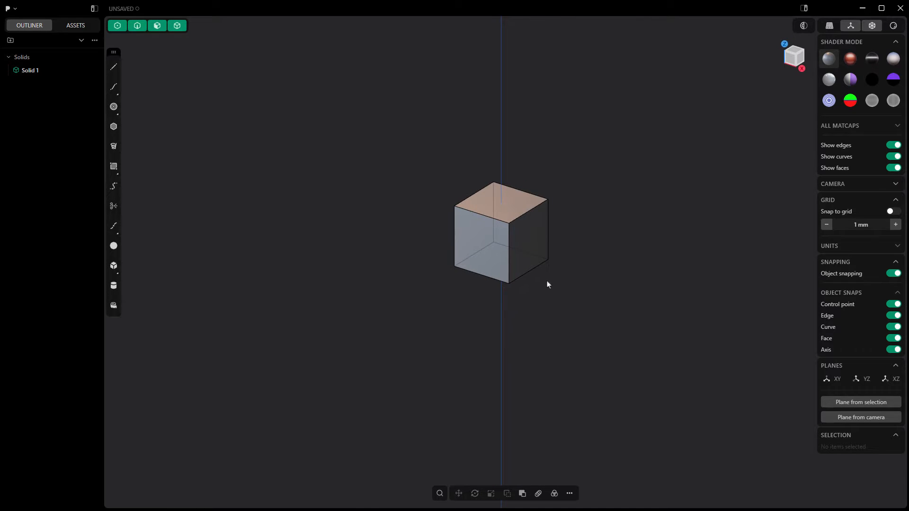
{"action": "mouse_move", "coordinate": [566, 276]}
{"action": "right_mouse_down"}
{"action": "mouse_move", "coordinate": [456, 280]}
{"action": "mouse_move", "coordinate": [574, 271]}
{"action": "mouse_move", "coordinate": [661, 280]}
{"action": "mouse_move", "coordinate": [567, 293]}
{"action": "right_mouse_up"}
{"action": "scroll", "coordinate": [540, 280], "scroll_direction": "up", "scroll_amount": 5}
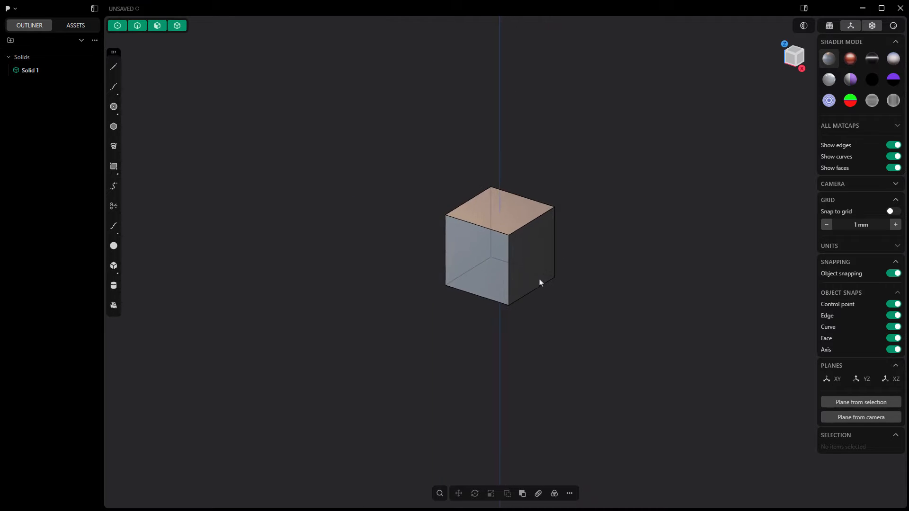
{"action": "scroll", "coordinate": [539, 280], "scroll_direction": "down", "scroll_amount": 5}
{"action": "scroll", "coordinate": [540, 280], "scroll_direction": "up", "scroll_amount": 2}
{"action": "scroll", "coordinate": [540, 283], "scroll_direction": "down", "scroll_amount": 3}
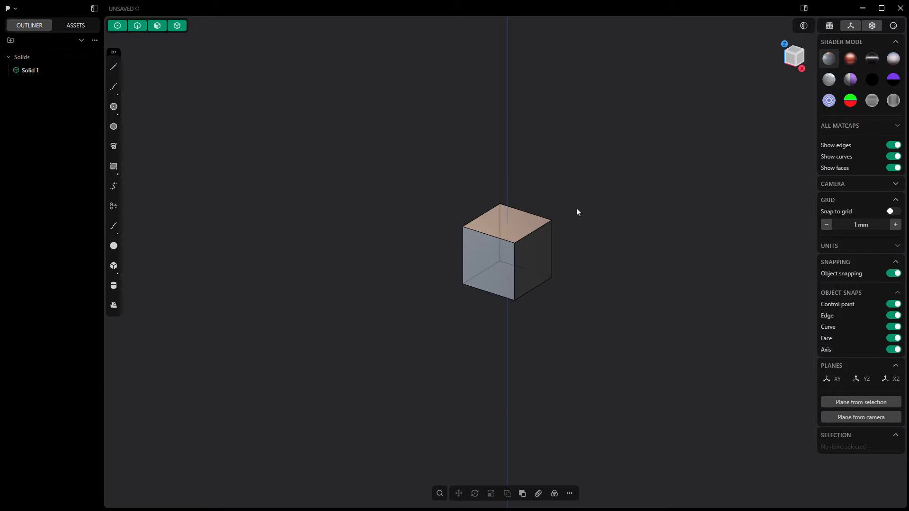
{"action": "middle_click_drag", "start_coordinate": [575, 249], "coordinate": [574, 230]}
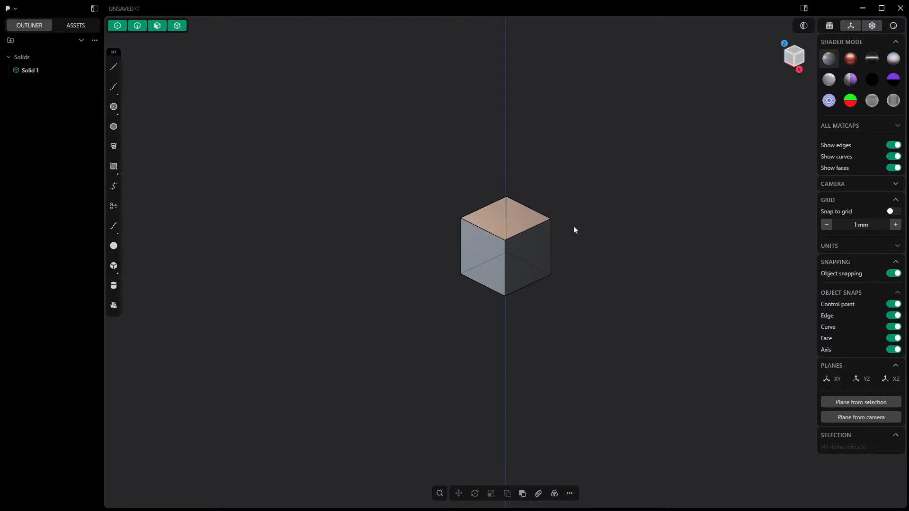
- Review the navigation settings and mouse presets in the preferences, and try the current navigation around the cube
{"action": "left_click", "coordinate": [15, 8]}
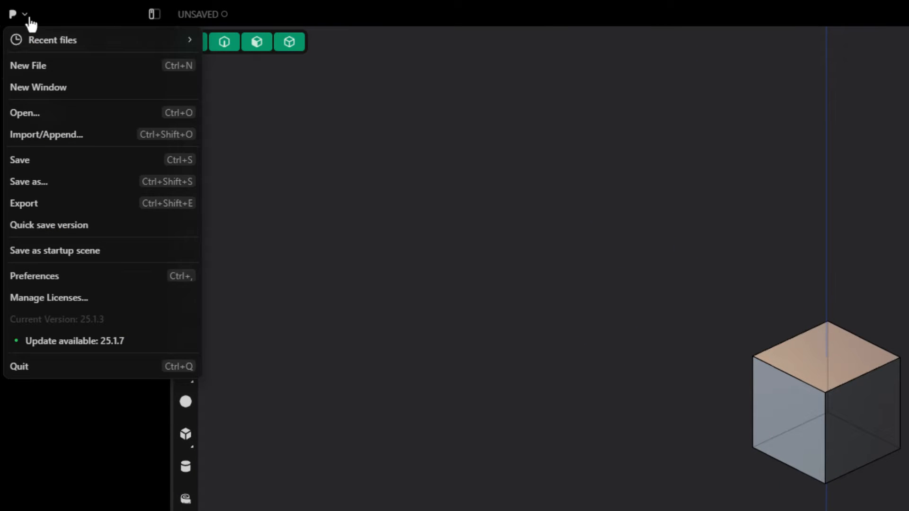
{"action": "left_click", "coordinate": [64, 277]}
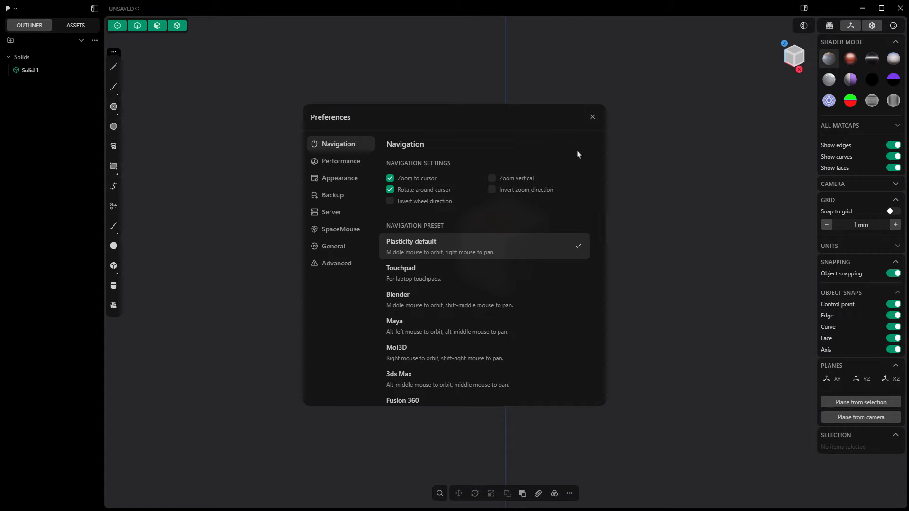
{"action": "left_click", "coordinate": [592, 122]}
{"action": "middle_click_drag", "start_coordinate": [549, 238], "coordinate": [526, 253]}
{"action": "scroll", "coordinate": [526, 251], "scroll_direction": "down", "scroll_amount": 1}
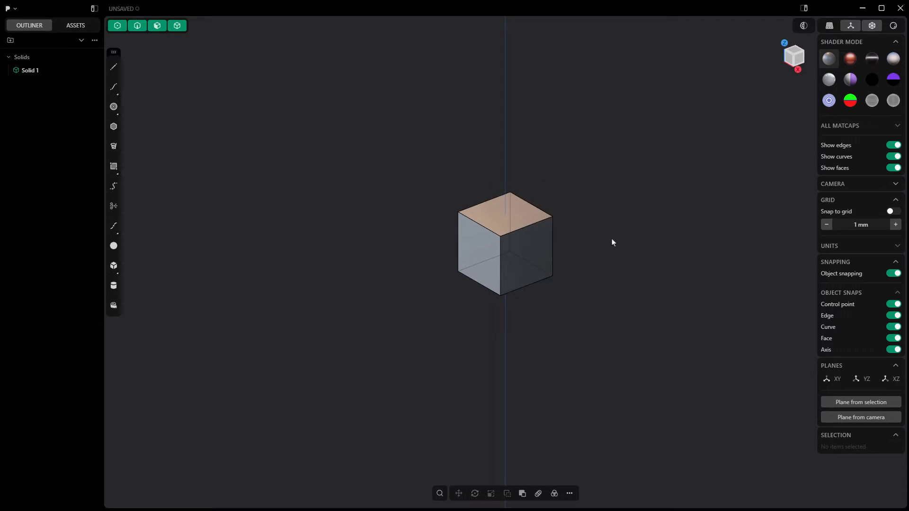
{"action": "mouse_move", "coordinate": [612, 240]}
{"action": "middle_mouse_down", "text": "shift"}
{"action": "mouse_move", "coordinate": [630, 235]}
{"action": "mouse_move", "coordinate": [602, 237]}
{"action": "middle_mouse_up", "text": "shift"}
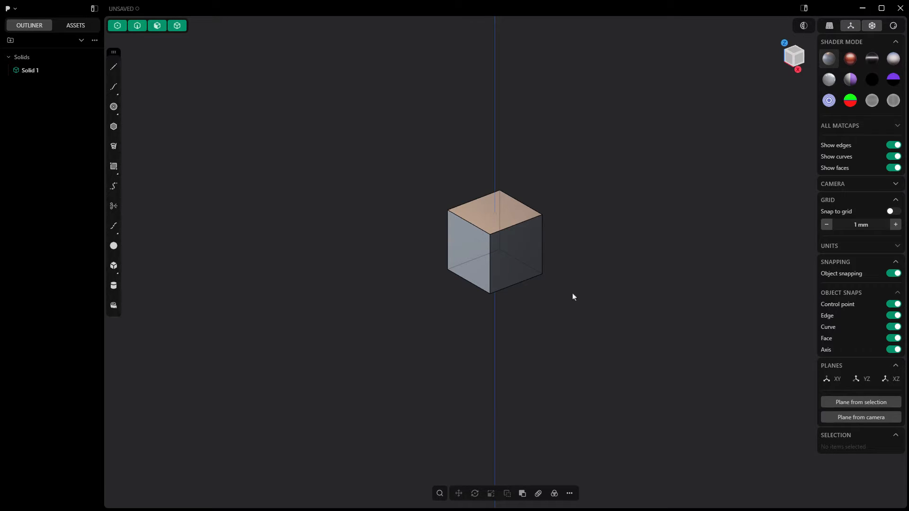
- Move the floating creation toolbar further down along the edge of the viewport
{"action": "left_click_drag", "start_coordinate": [112, 50], "coordinate": [165, 152]}
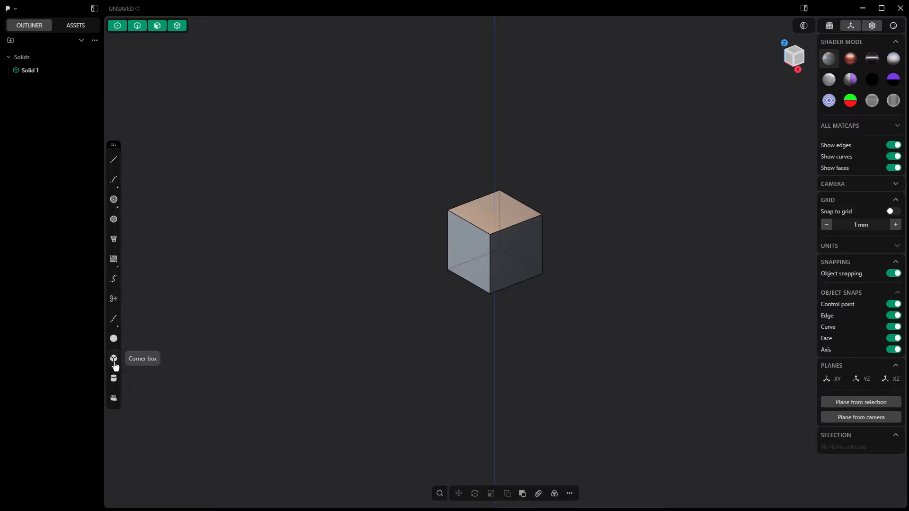
{"action": "left_click", "coordinate": [114, 400]}
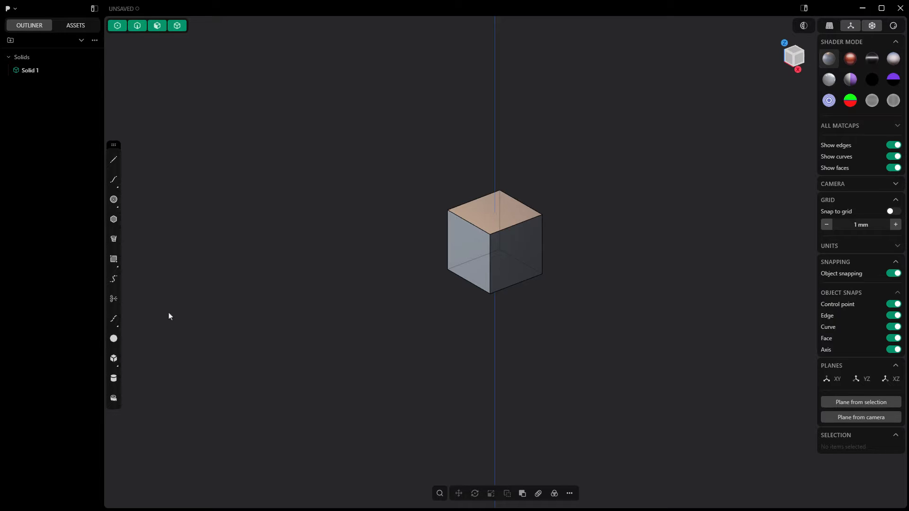
- Draw a wavy four-point control point curve about 2634 mm long beside the cube
{"action": "left_click", "coordinate": [113, 179]}
{"action": "left_click", "coordinate": [180, 164]}
{"action": "left_click", "coordinate": [217, 141]}
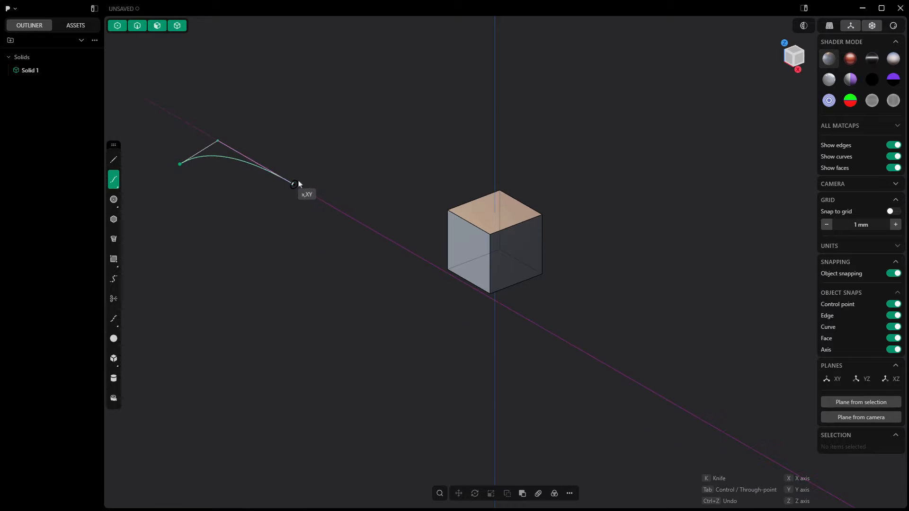
{"action": "left_click", "coordinate": [292, 184]}
{"action": "double_click", "coordinate": [343, 156]}
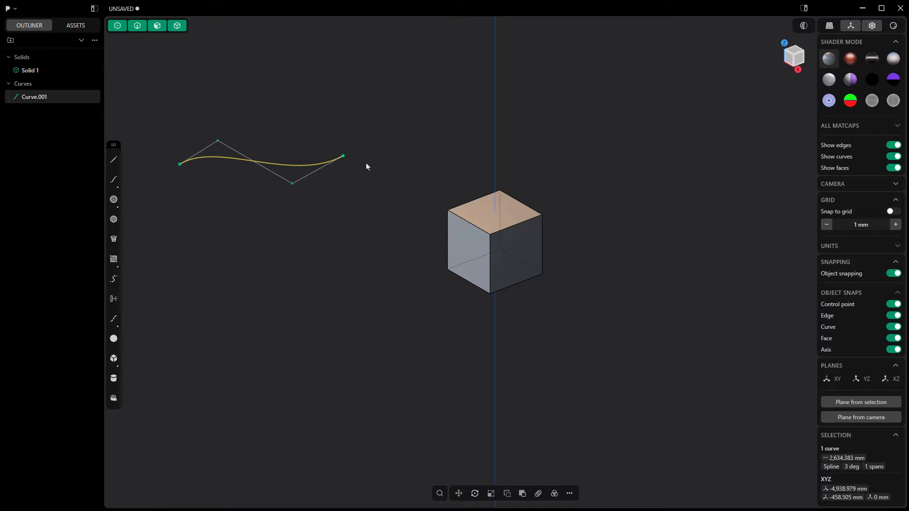
- Repeat the curve command to draw a second four-point curve about 2728 mm long just below the first
{"action": "key", "text": "shift+r"}
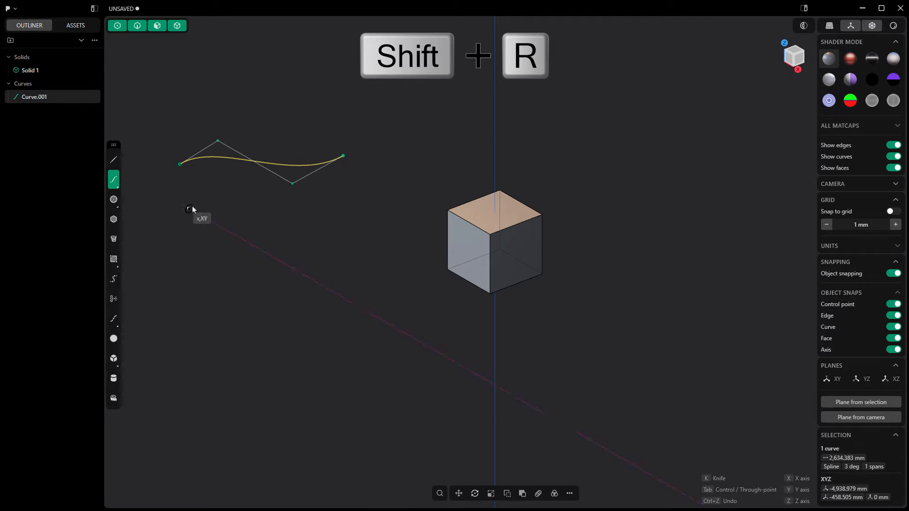
{"action": "left_click", "coordinate": [189, 208]}
{"action": "left_click", "coordinate": [221, 195]}
{"action": "left_click", "coordinate": [289, 215]}
{"action": "double_click", "coordinate": [362, 187]}
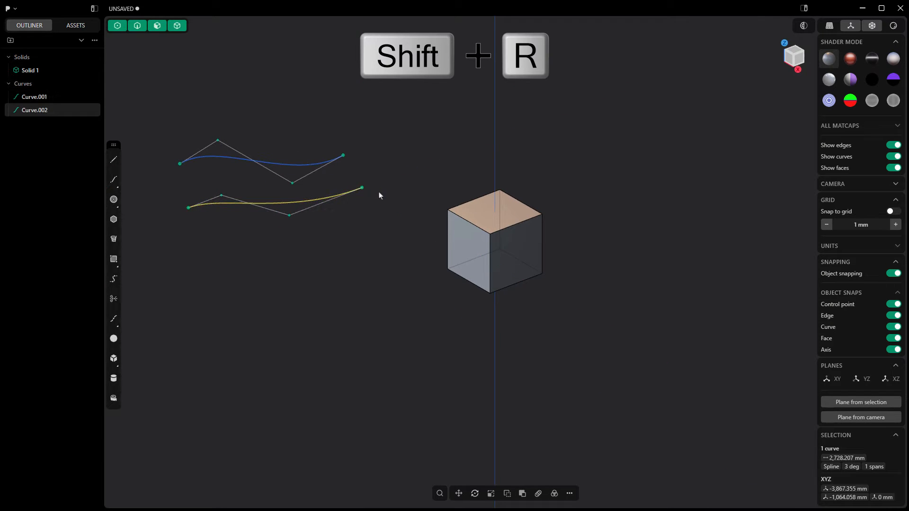
- Delete both control point curves
{"action": "left_click", "coordinate": [300, 172]}
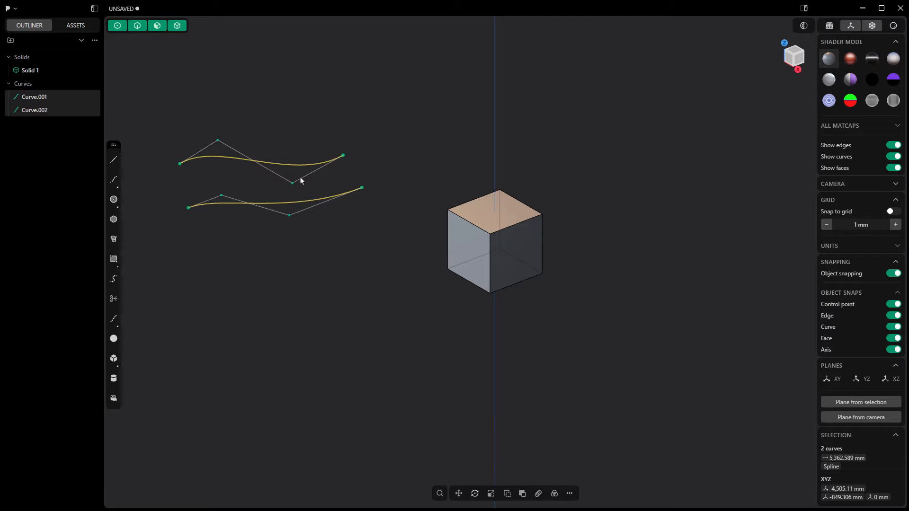
{"action": "key", "text": "Delete"}
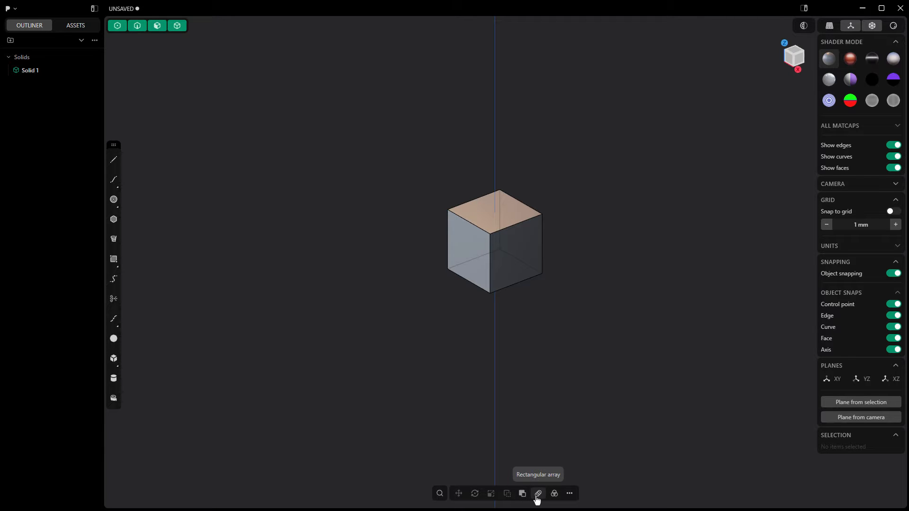
- Add the Alternative Duplicate and Boolean commands to the favorites of the command search
{"action": "left_click", "coordinate": [570, 494]}
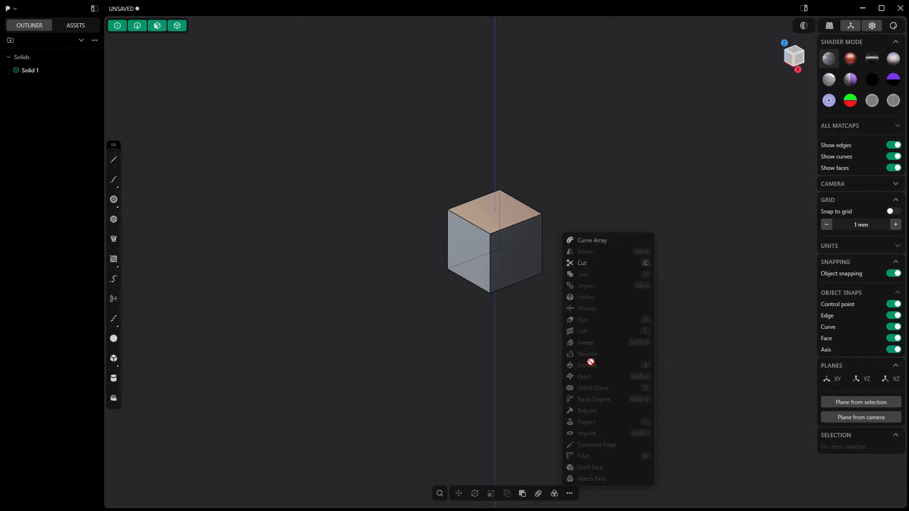
{"action": "left_click", "coordinate": [439, 494]}
{"action": "left_click", "coordinate": [439, 495]}
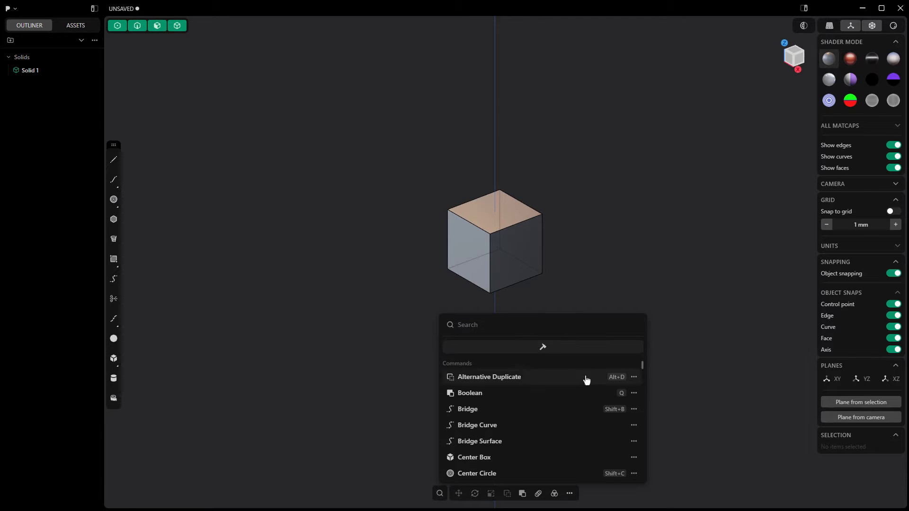
{"action": "left_click", "coordinate": [634, 378]}
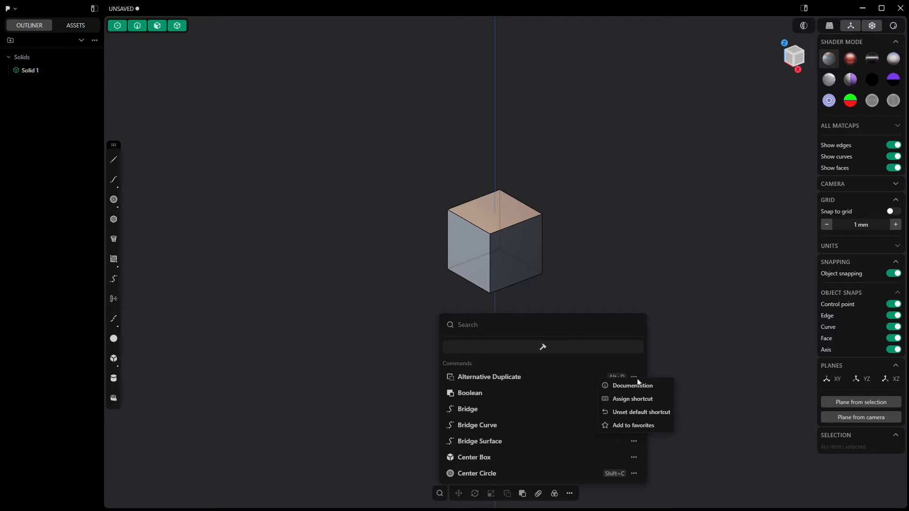
{"action": "left_click", "coordinate": [648, 426]}
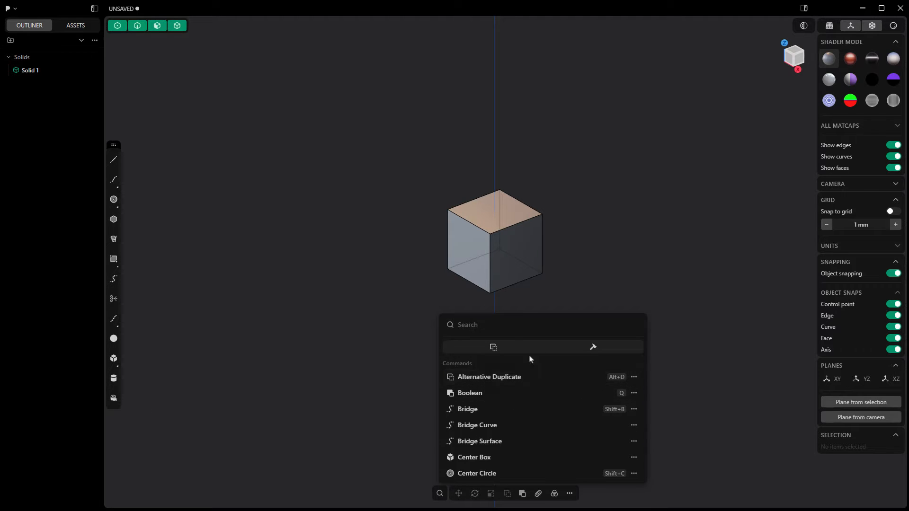
{"action": "left_click", "coordinate": [634, 393]}
{"action": "left_click", "coordinate": [636, 442]}
- Remove Alternative Duplicate and Boolean from the command favorites and close the command search
{"action": "left_click", "coordinate": [634, 379]}
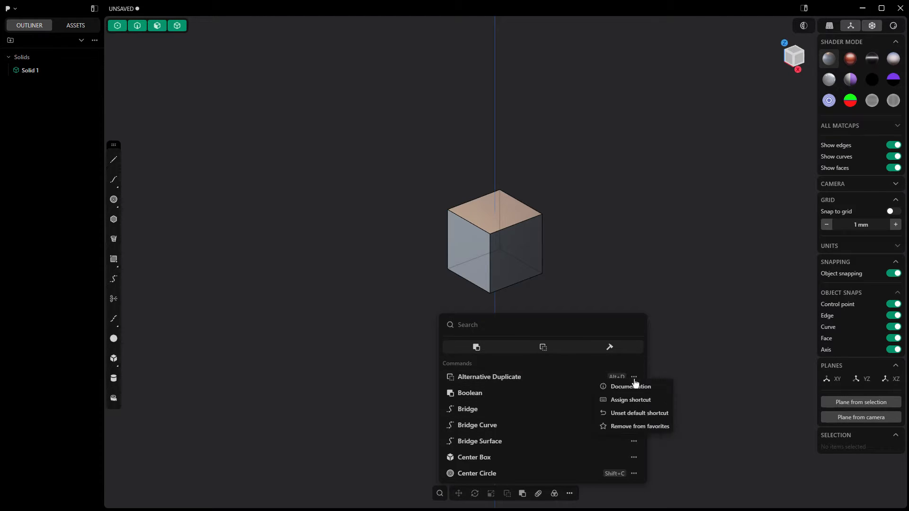
{"action": "left_click", "coordinate": [638, 427]}
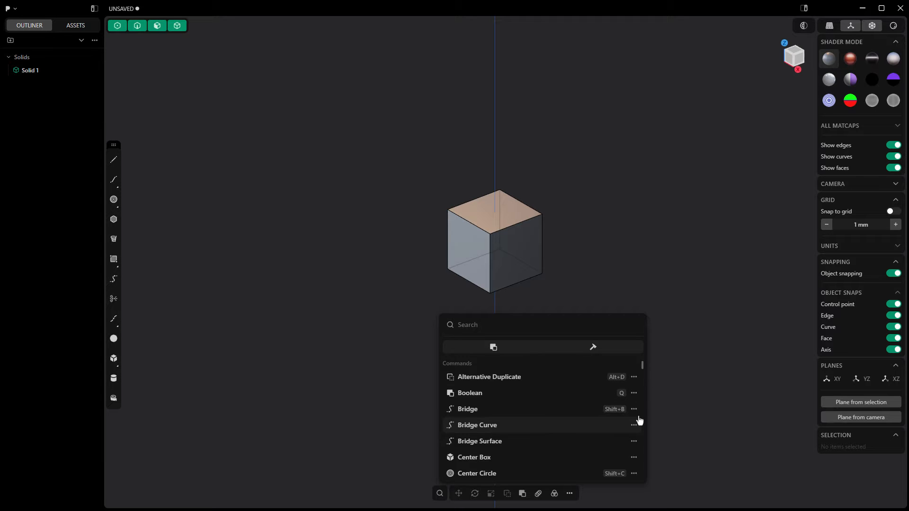
{"action": "left_click", "coordinate": [636, 381]}
{"action": "left_click", "coordinate": [597, 391]}
{"action": "left_click", "coordinate": [633, 393]}
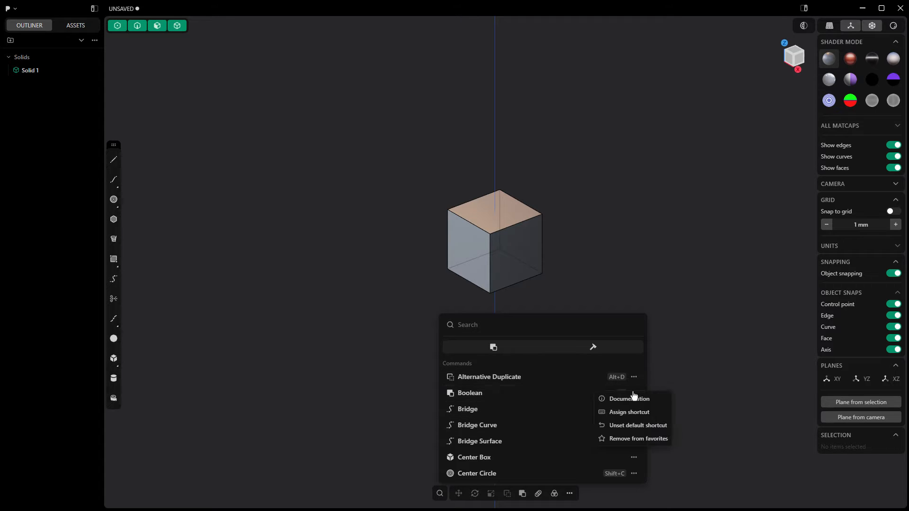
{"action": "left_click", "coordinate": [636, 428]}
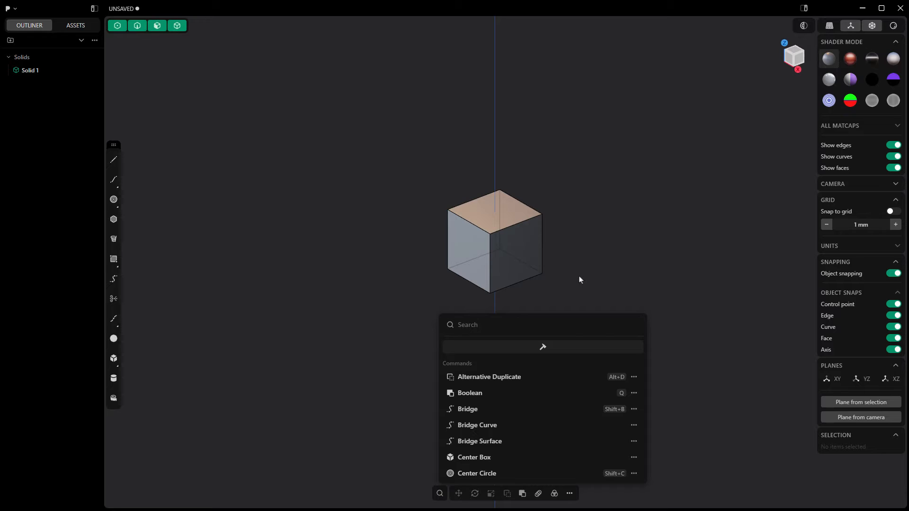
{"action": "key", "text": "Escape"}
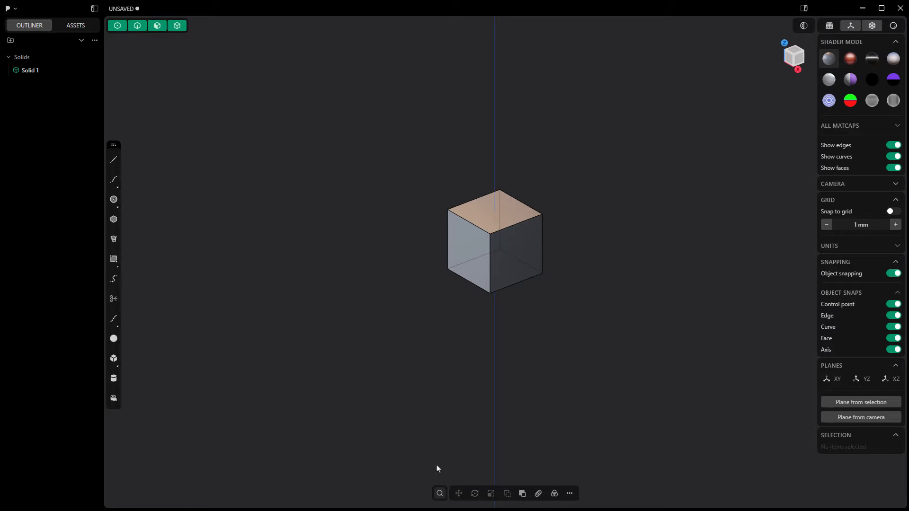
- View the command search and the list of additional commands at the cursor, dismissing each one
{"action": "key", "text": "f"}
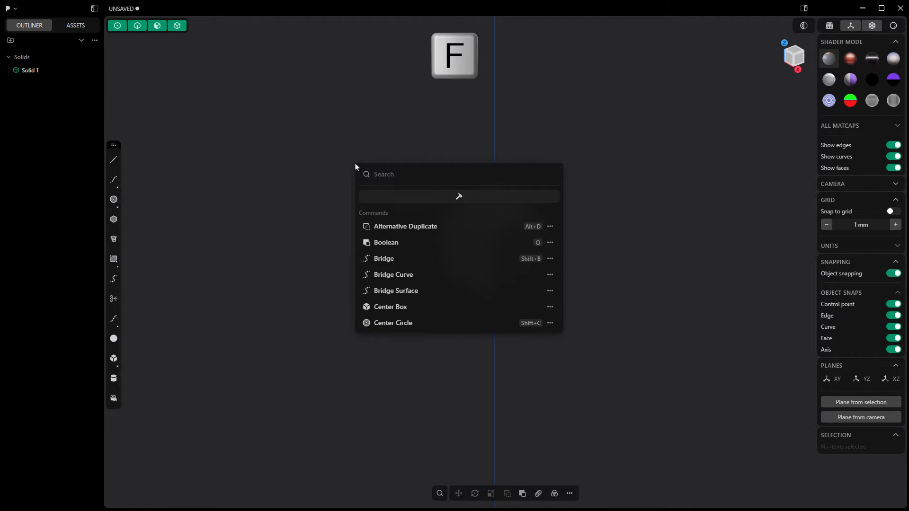
{"action": "left_click", "coordinate": [336, 193]}
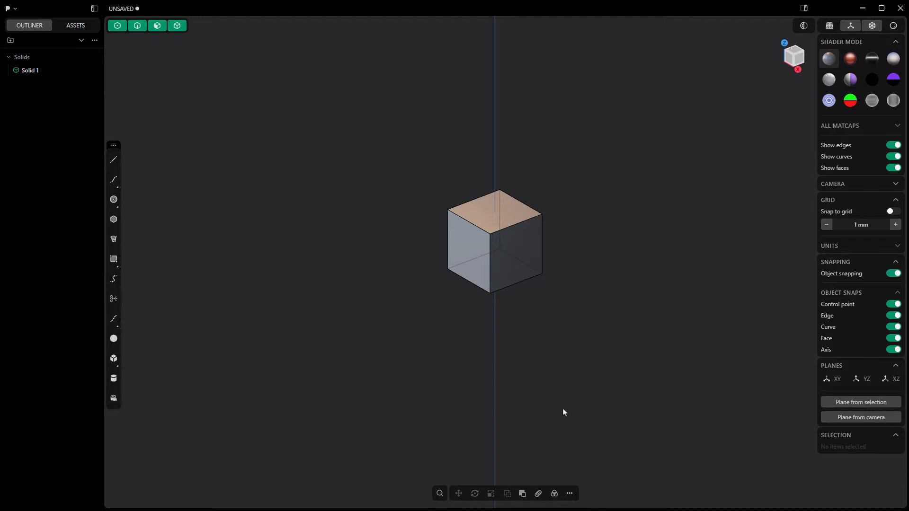
{"action": "key", "text": "shift+f"}
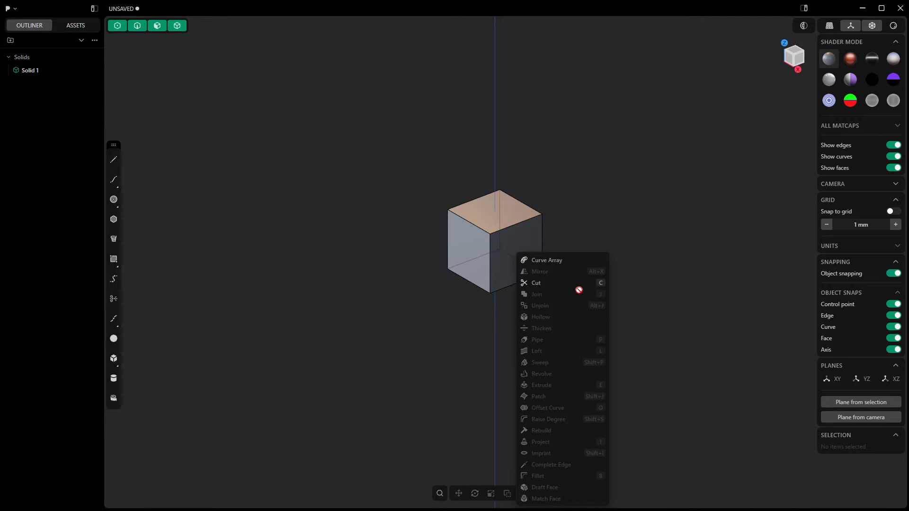
{"action": "left_click", "coordinate": [392, 206]}
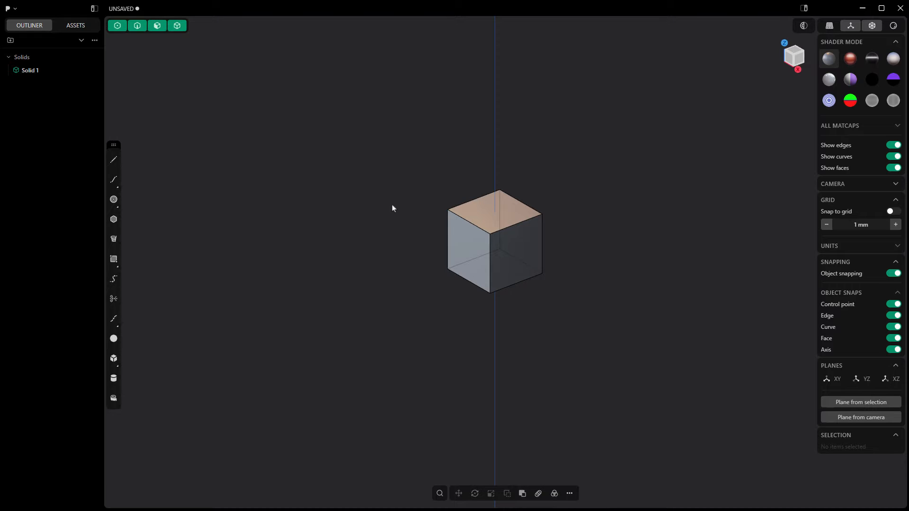
- Bring up the command search at several spots around the cube to check its favorites, and dismiss it
{"action": "right_click", "coordinate": [313, 113]}
{"action": "left_click", "coordinate": [476, 111]}
{"action": "right_click", "coordinate": [476, 111]}
{"action": "left_click", "coordinate": [331, 111]}
{"action": "right_click", "coordinate": [330, 111]}
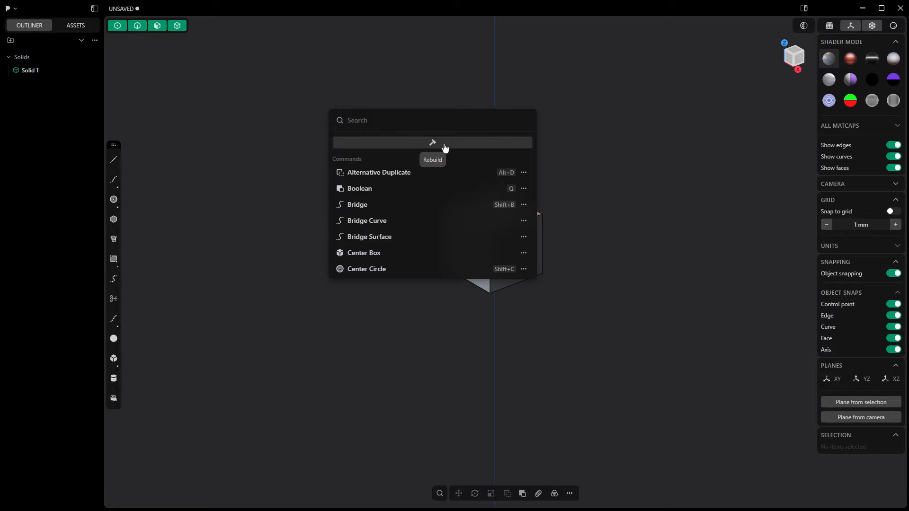
{"action": "right_click", "coordinate": [619, 178]}
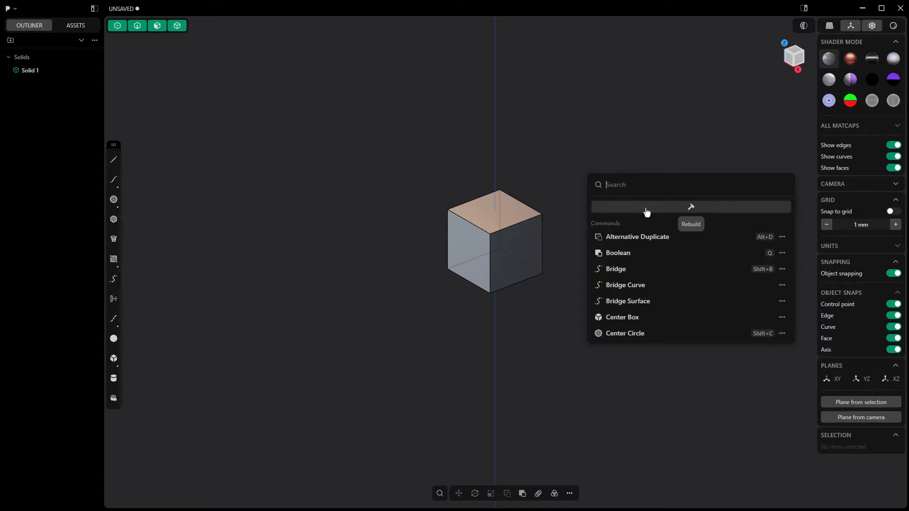
{"action": "left_click", "coordinate": [553, 178]}
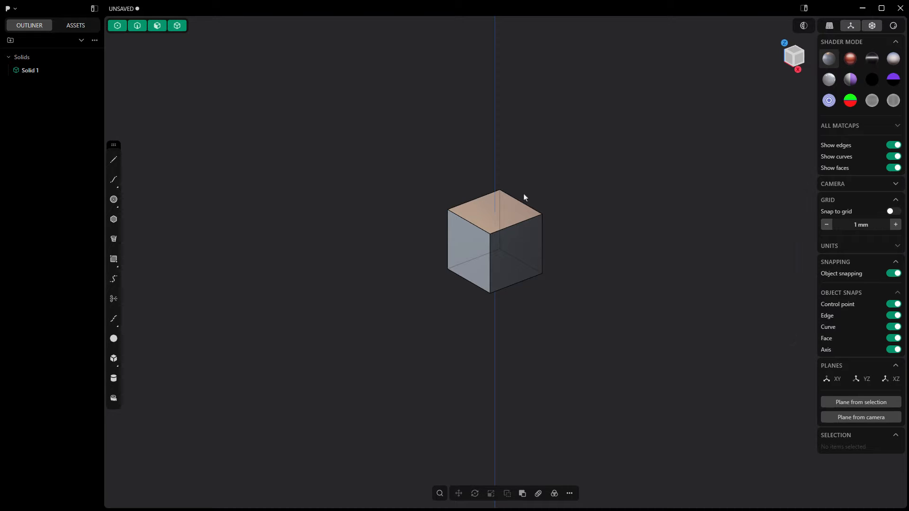
- Select the cube, view the list of additional commands available for a solid, then dismiss the list and deselect the cube
{"action": "left_click", "coordinate": [512, 209]}
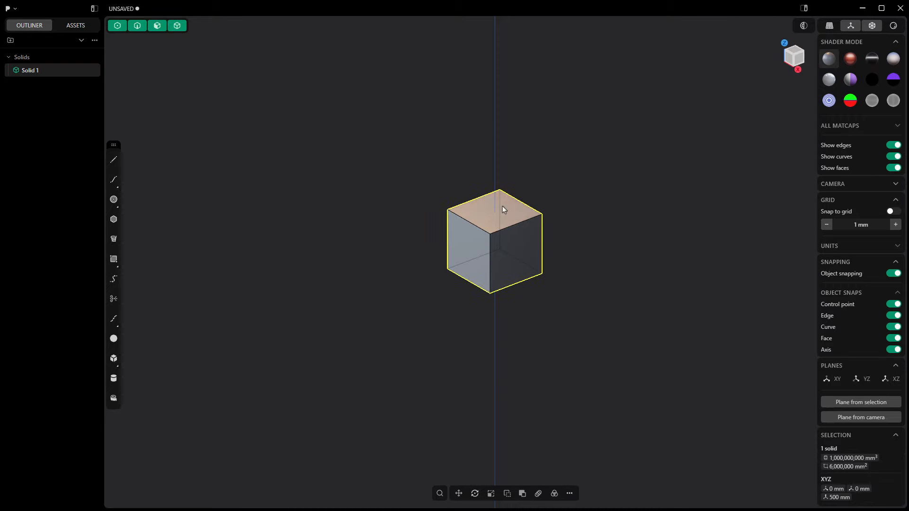
{"action": "right_click", "coordinate": [396, 165]}
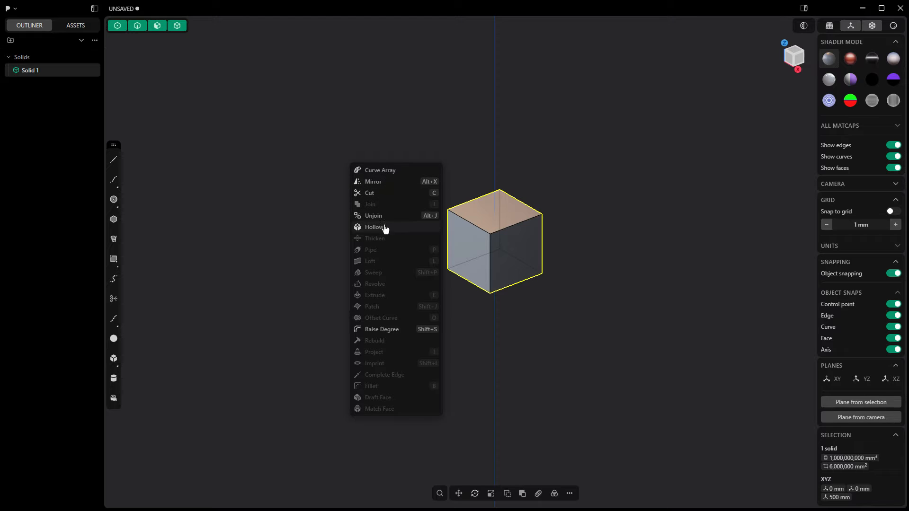
{"action": "left_click", "coordinate": [556, 159]}
{"action": "left_click", "coordinate": [558, 159]}
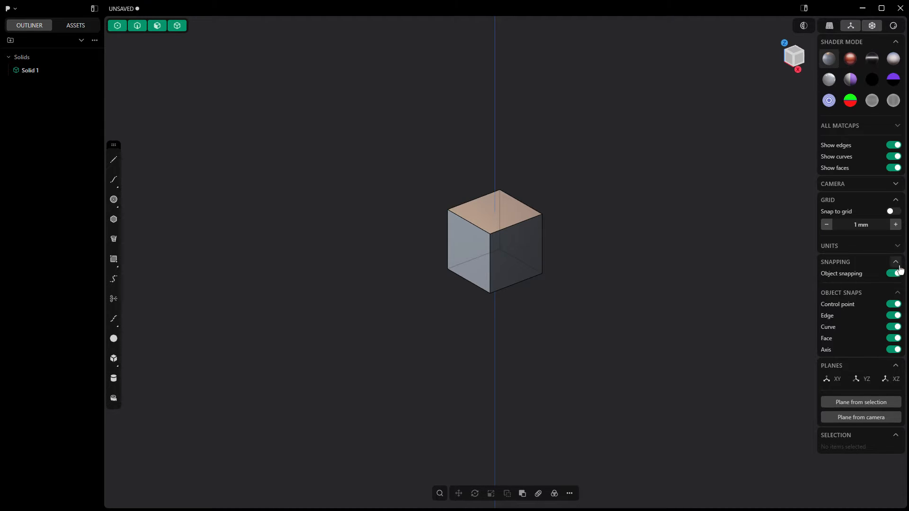
- Look over the unit settings and try the render mode and grid display toggles, restoring each one
{"action": "left_click", "coordinate": [897, 247]}
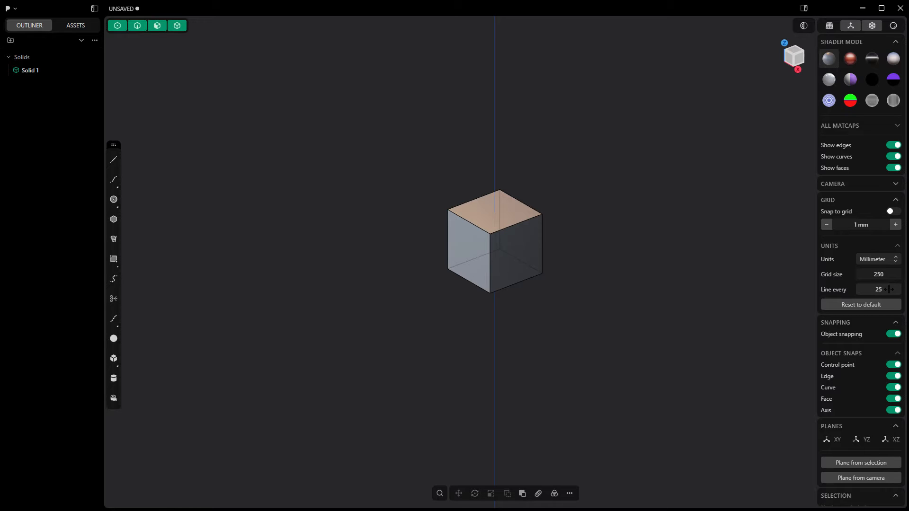
{"action": "left_click", "coordinate": [896, 246]}
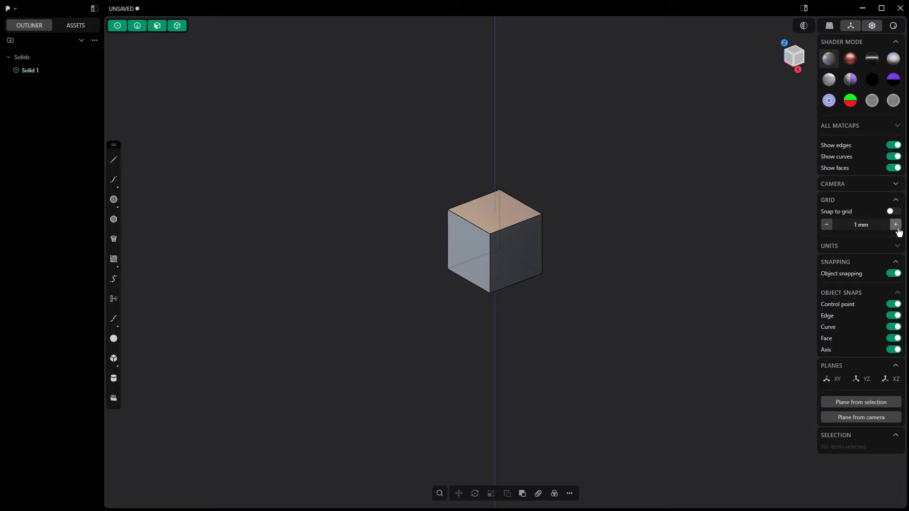
{"action": "left_click", "coordinate": [893, 27]}
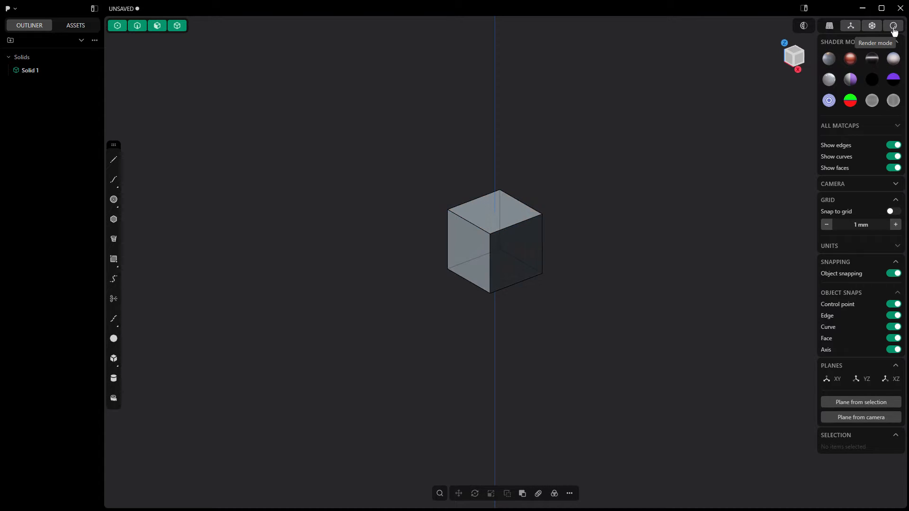
{"action": "left_click", "coordinate": [894, 28]}
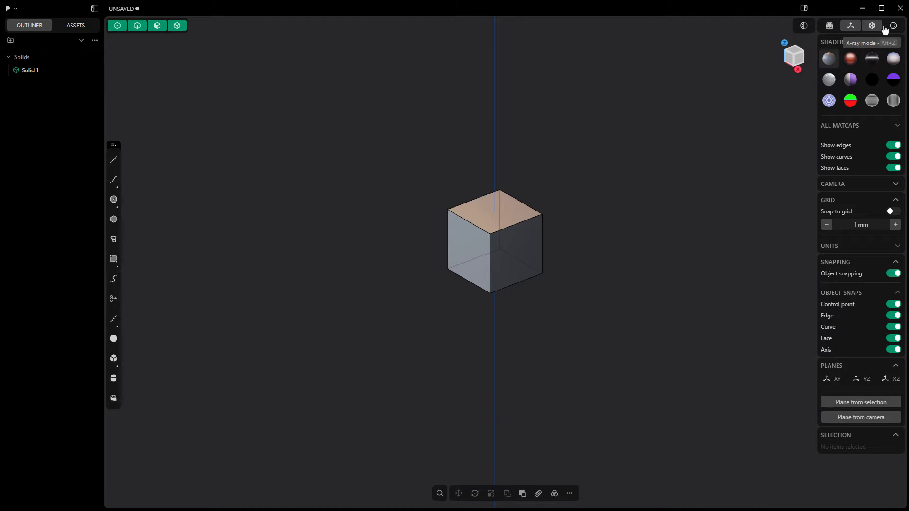
{"action": "left_click", "coordinate": [830, 28]}
{"action": "left_click", "coordinate": [829, 27]}
- Cycle through the control point, edge, face and solid selection modes, and re-enable all of them together
{"action": "key", "text": "1"}
{"action": "key", "text": "2"}
{"action": "key", "text": "3"}
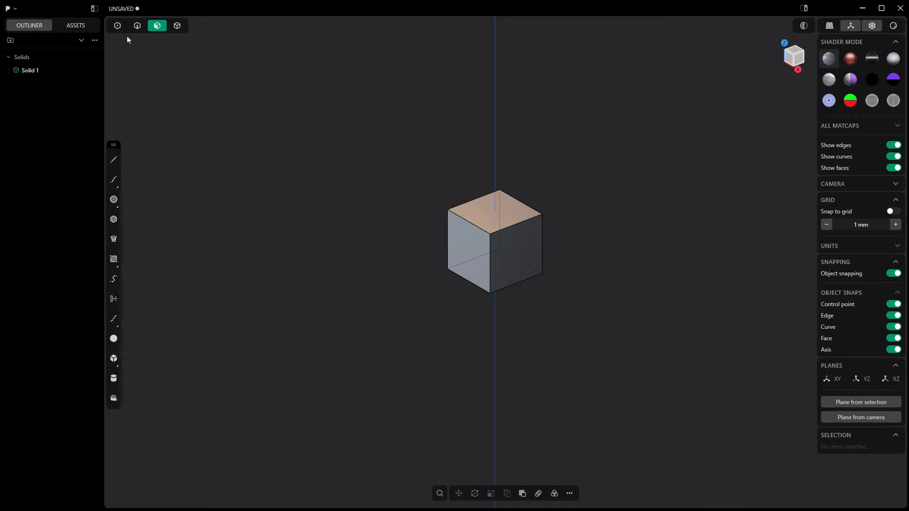
{"action": "key", "text": "4"}
{"action": "key", "text": "1"}
{"action": "key", "text": "2"}
{"action": "key", "text": "3"}
{"action": "key", "text": "4"}
{"action": "key", "text": "5"}
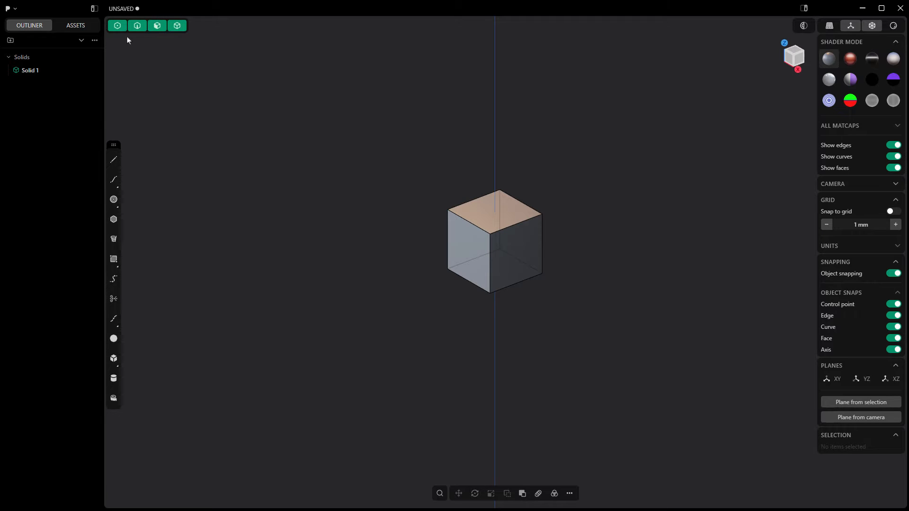
{"action": "key", "text": "3"}
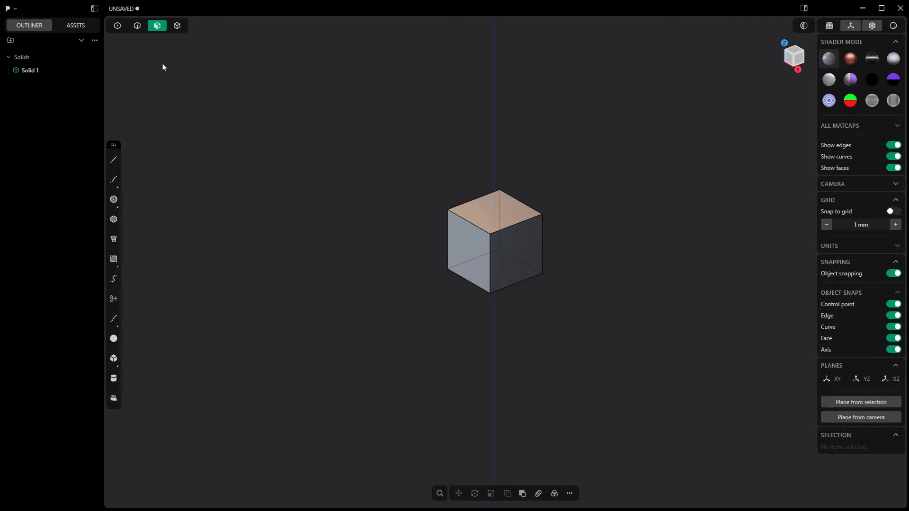
{"action": "key", "text": "5"}
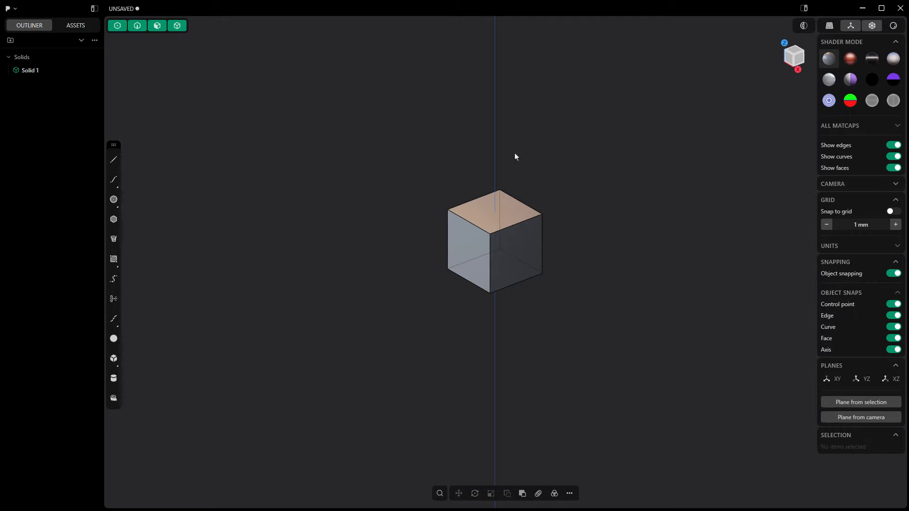
- Delete the cube and bring the view back to the empty construction grid
{"action": "middle_click_drag", "start_coordinate": [530, 185], "coordinate": [580, 194]}
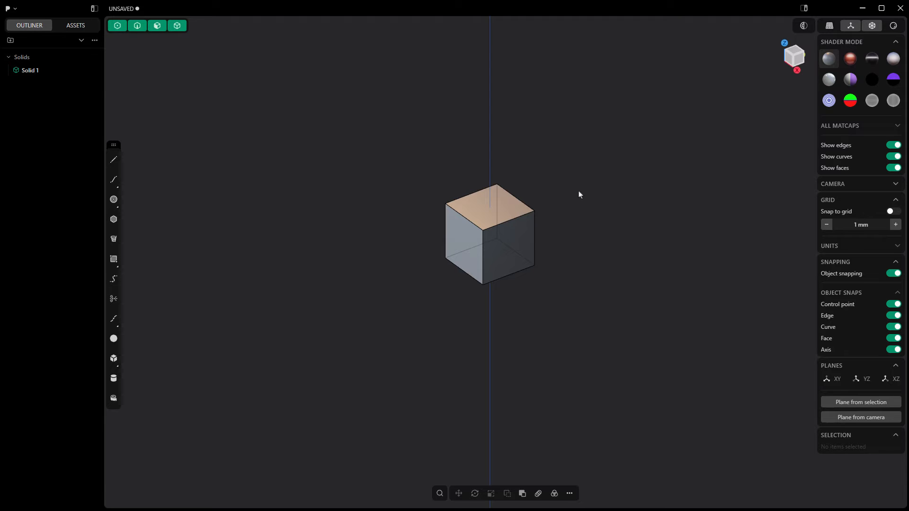
{"action": "left_click", "coordinate": [505, 213]}
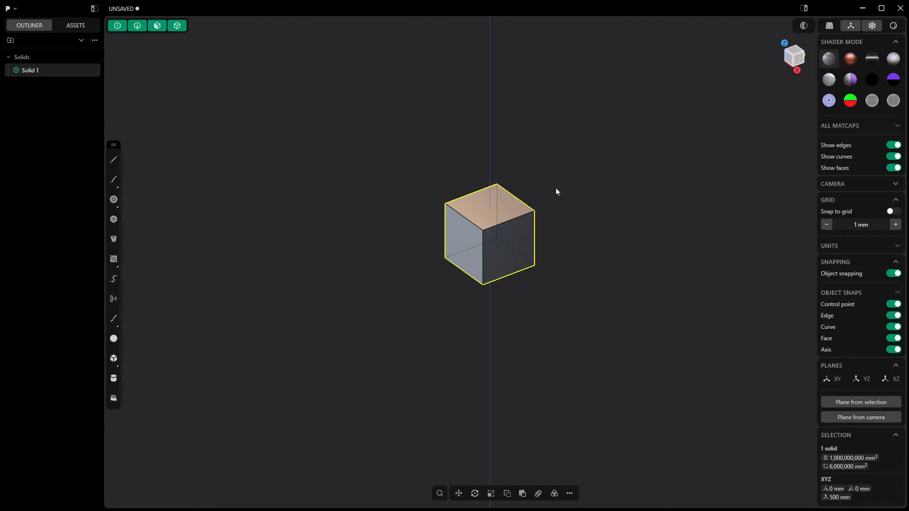
{"action": "key", "text": "Delete"}
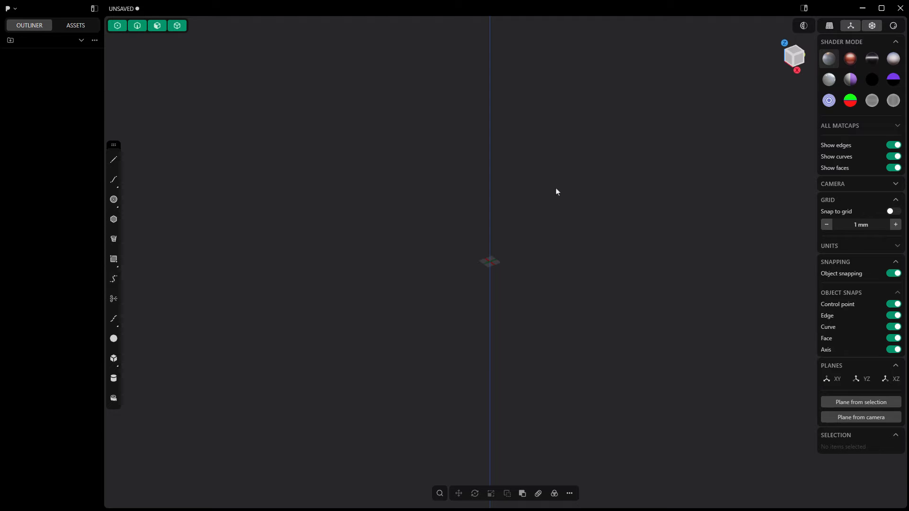
{"action": "key", "text": "/"}
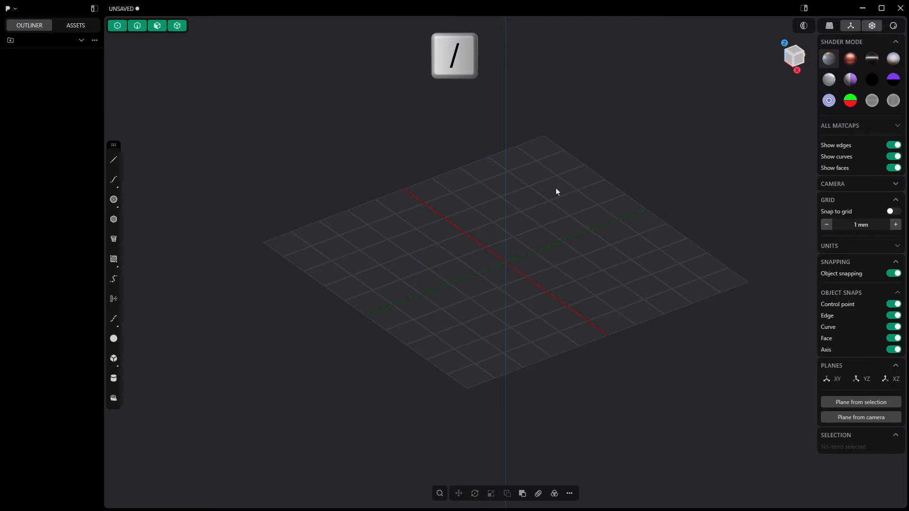
- Import the KeyFob_Page_2 image into the scene as a reference
{"action": "left_click", "coordinate": [14, 9]}
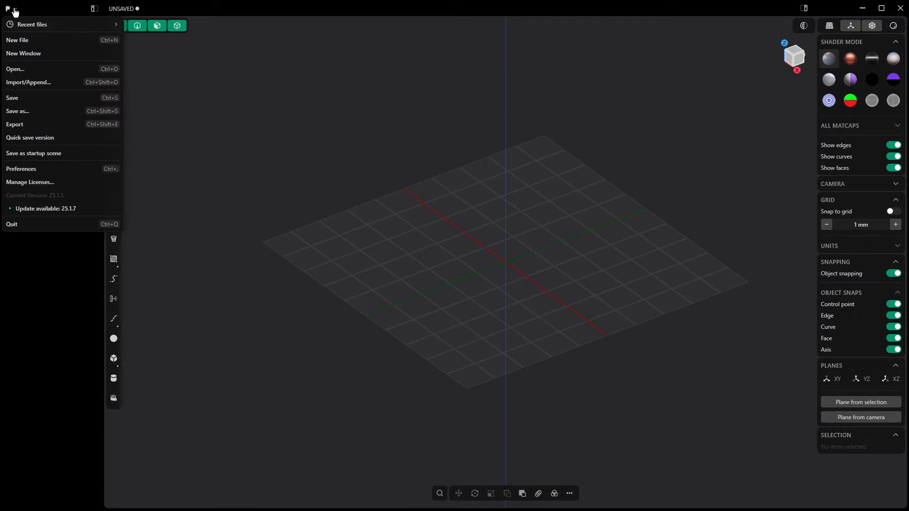
{"action": "left_click", "coordinate": [39, 87]}
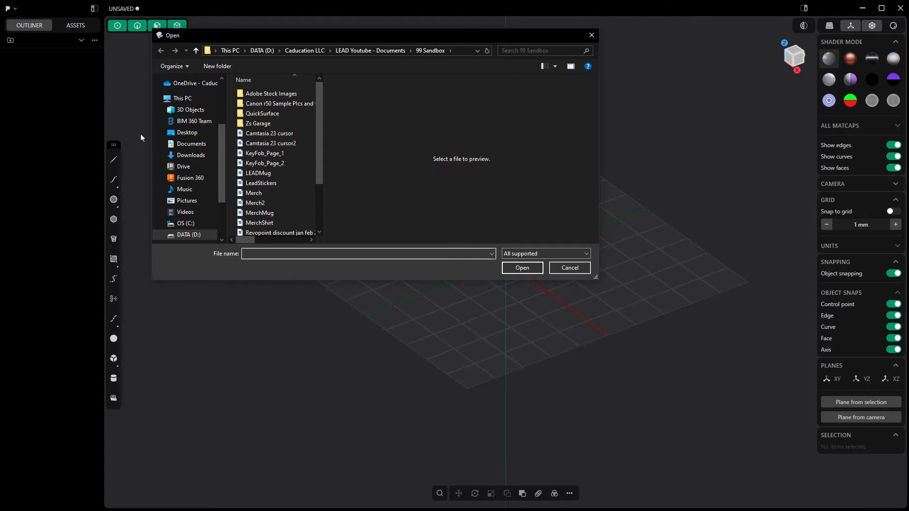
{"action": "left_click", "coordinate": [257, 165]}
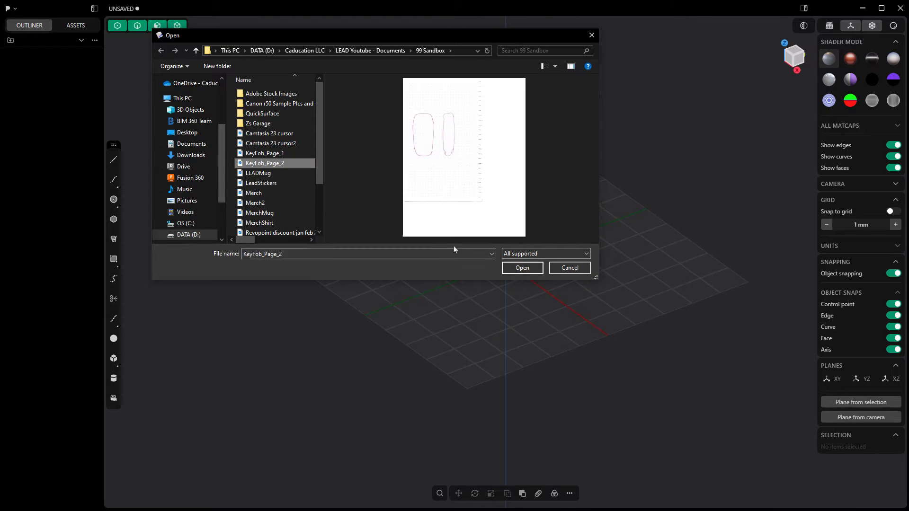
{"action": "left_click", "coordinate": [522, 268]}
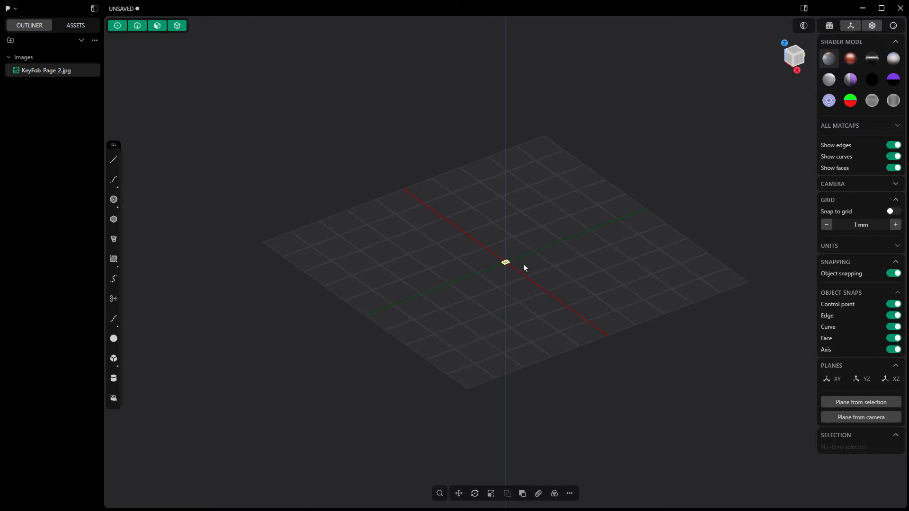
- Draw a 5 mm reference line in the top view from the origin along the negative X axis
{"action": "left_click", "coordinate": [795, 54]}
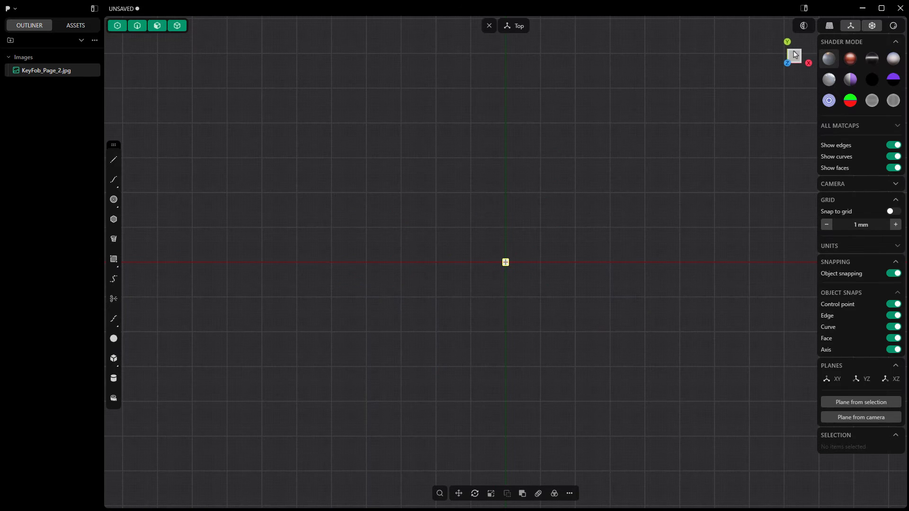
{"action": "left_click", "coordinate": [505, 262]}
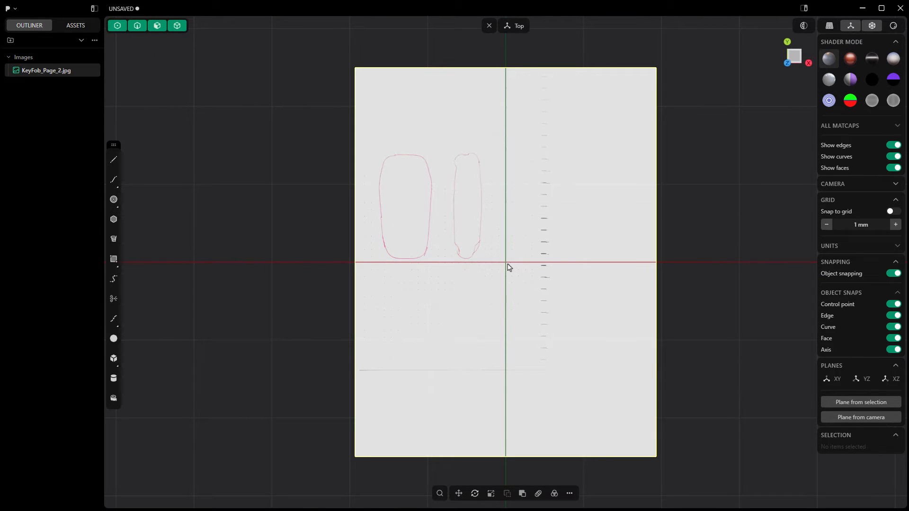
{"action": "left_click", "coordinate": [114, 161]}
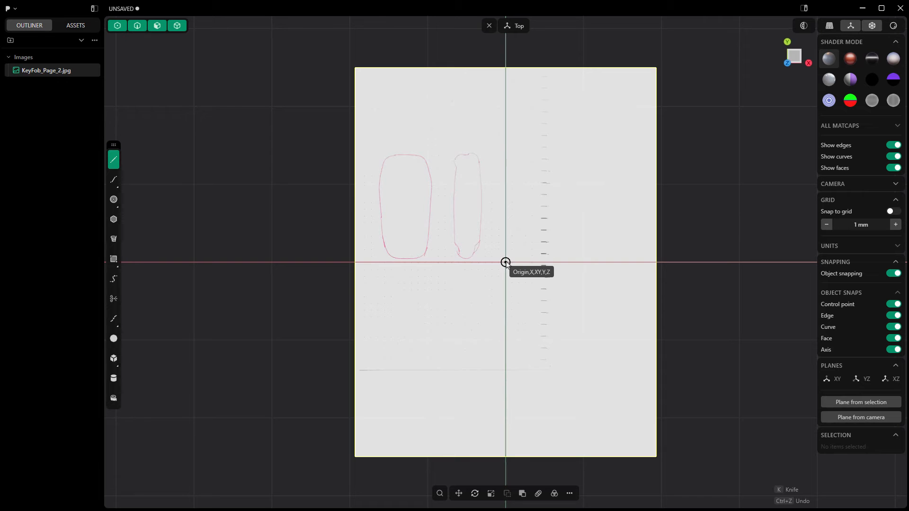
{"action": "left_click", "coordinate": [506, 262]}
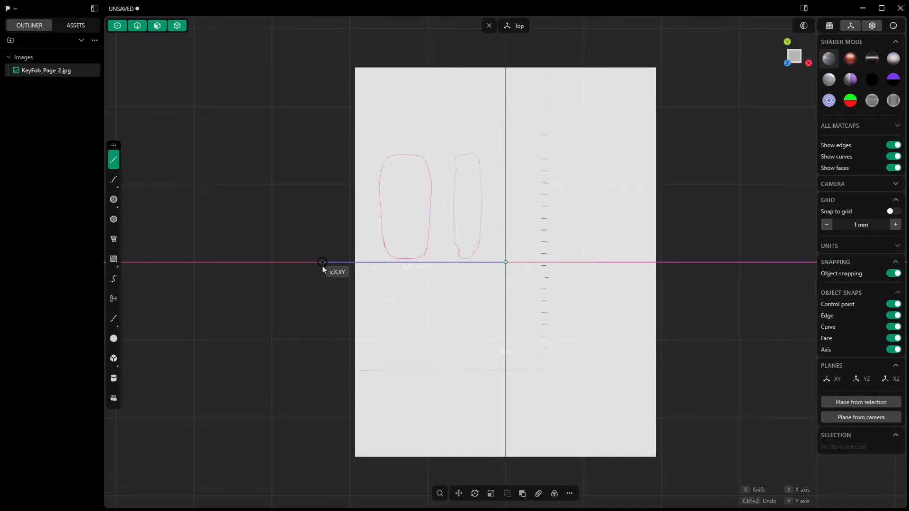
{"action": "key", "text": "Tab"}
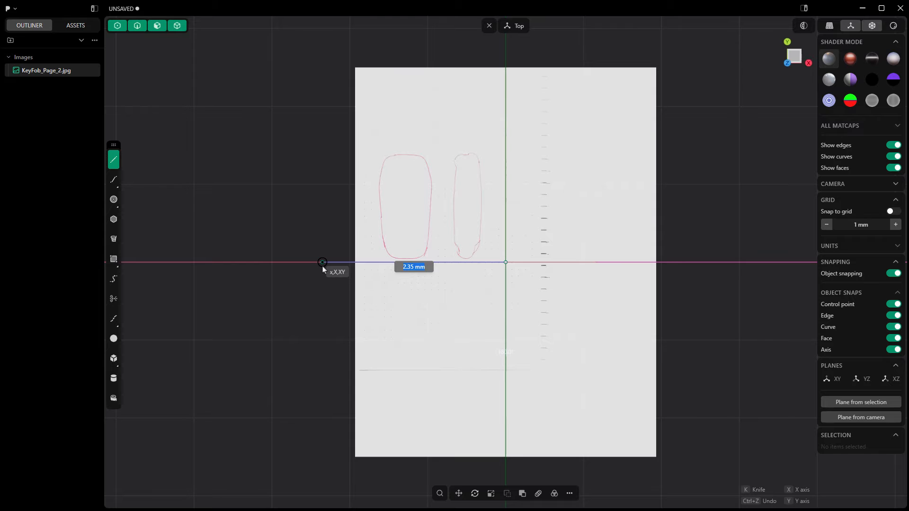
{"action": "type", "text": "5"}
{"action": "key", "text": "Return"}
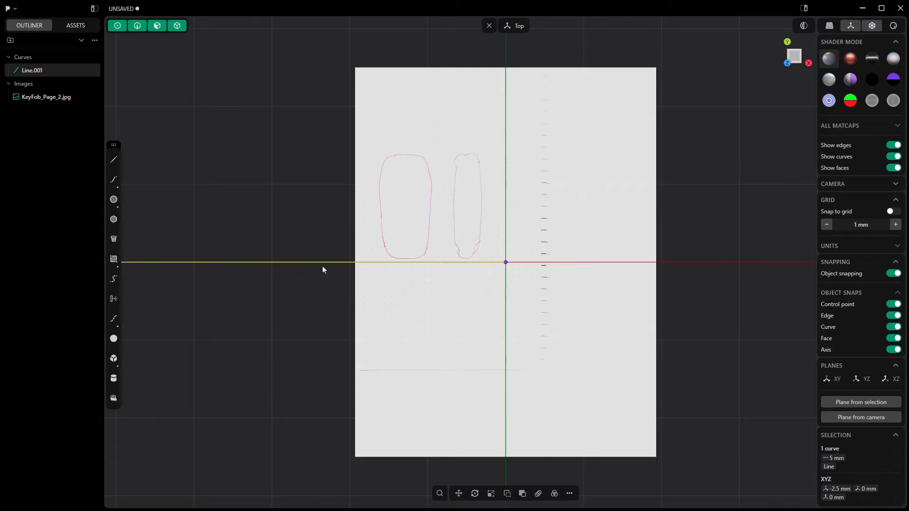
- Scale the key fob image uniformly in the XY plane by a factor of about 24.96, using the 5 mm line as reference
{"action": "scroll", "coordinate": [481, 290], "scroll_direction": "down", "scroll_amount": 3}
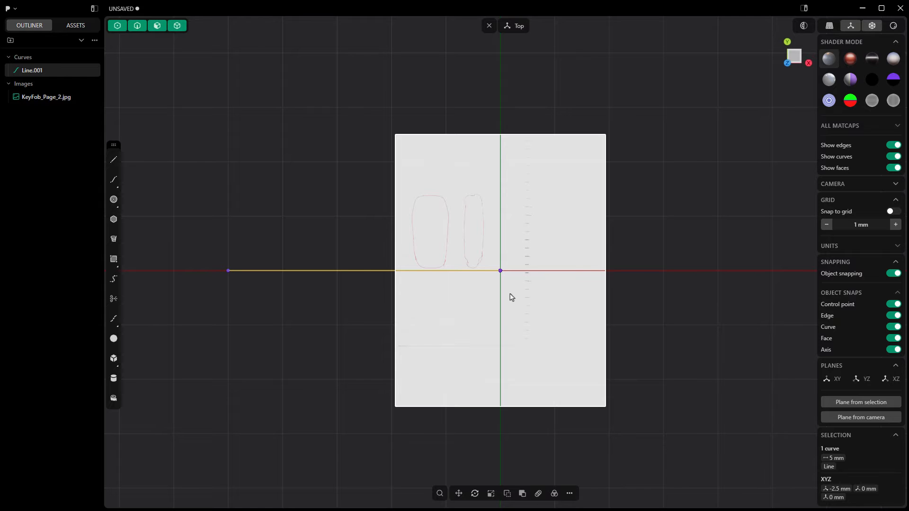
{"action": "key", "text": "Escape"}
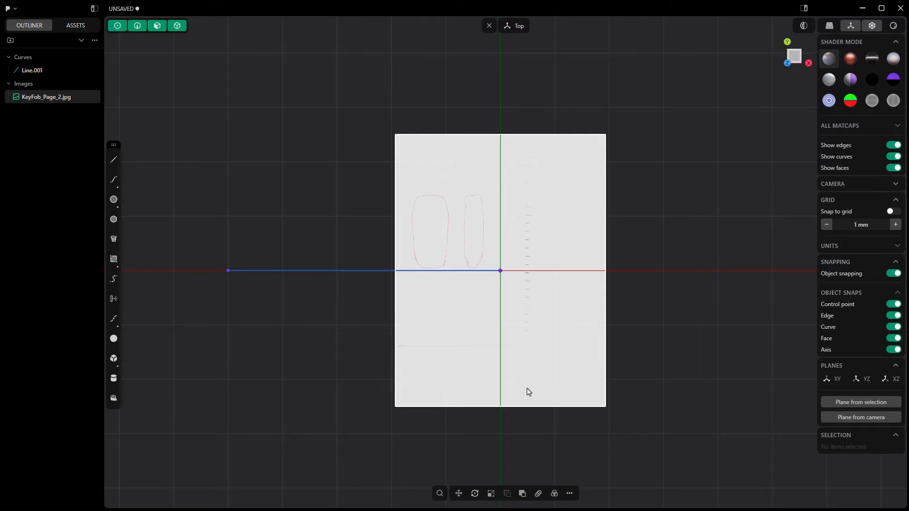
{"action": "left_click", "coordinate": [491, 494]}
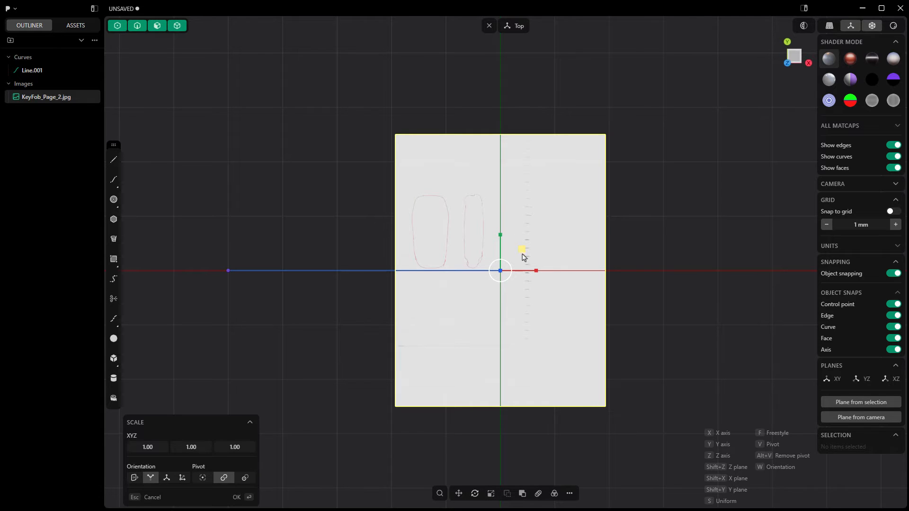
{"action": "left_click_drag", "start_coordinate": [522, 251], "coordinate": [771, 64]}
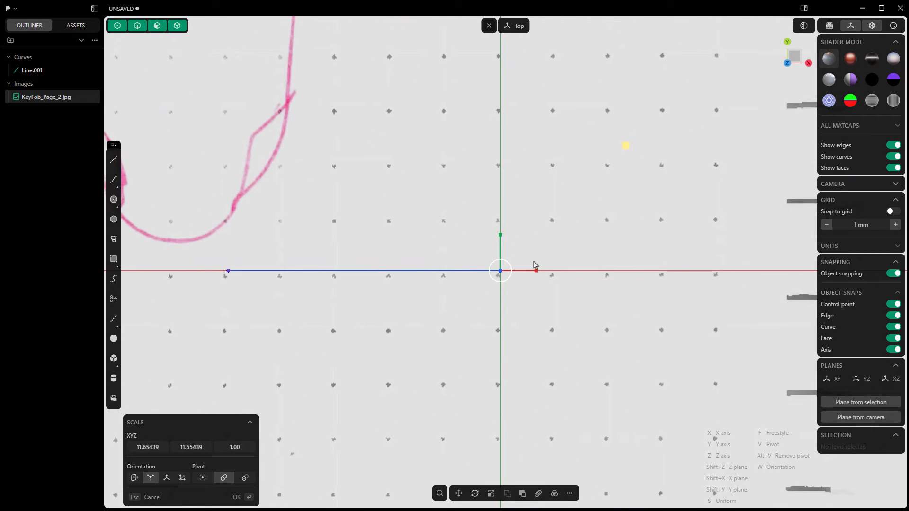
{"action": "scroll", "coordinate": [555, 250], "scroll_direction": "down", "scroll_amount": 4}
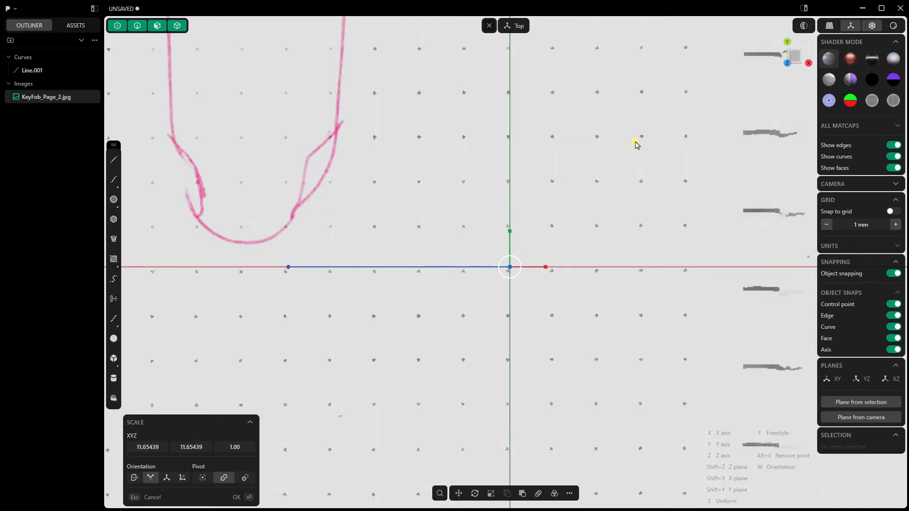
{"action": "left_click_drag", "start_coordinate": [635, 141], "coordinate": [746, 29]}
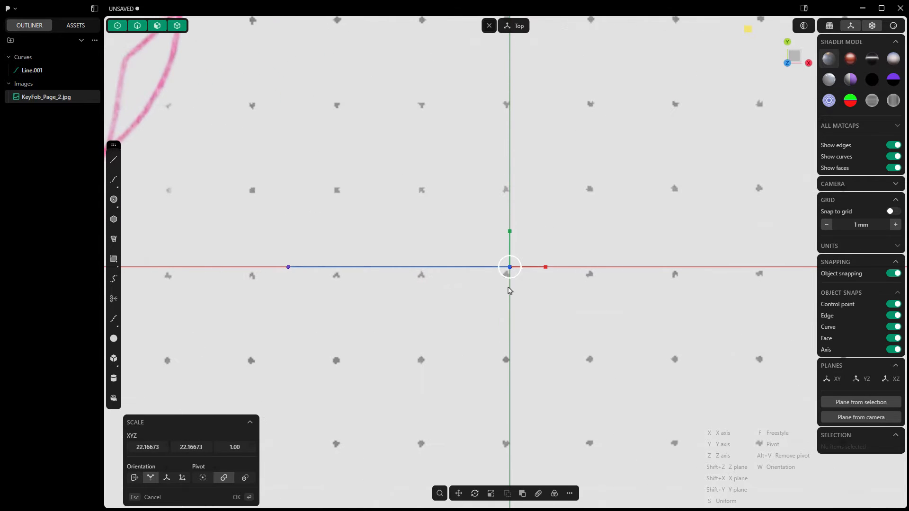
{"action": "scroll", "coordinate": [483, 328], "scroll_direction": "down", "scroll_amount": 1}
{"action": "scroll", "coordinate": [483, 327], "scroll_direction": "down", "scroll_amount": 3}
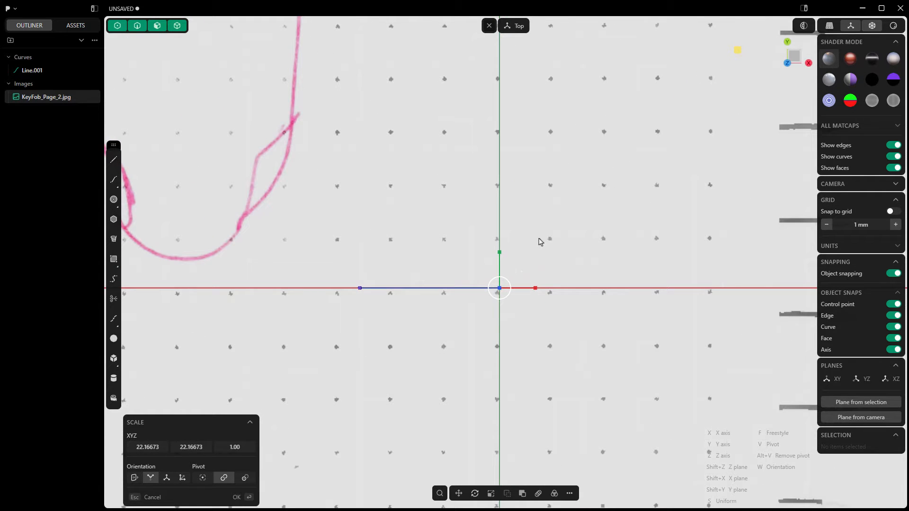
{"action": "middle_click_drag", "start_coordinate": [695, 118], "coordinate": [738, 69]}
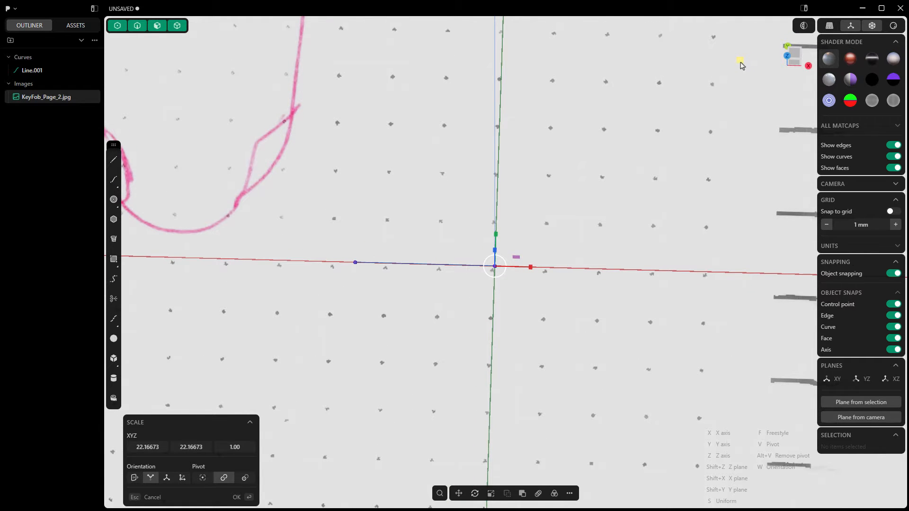
{"action": "middle_click_drag", "start_coordinate": [489, 289], "coordinate": [583, 209]}
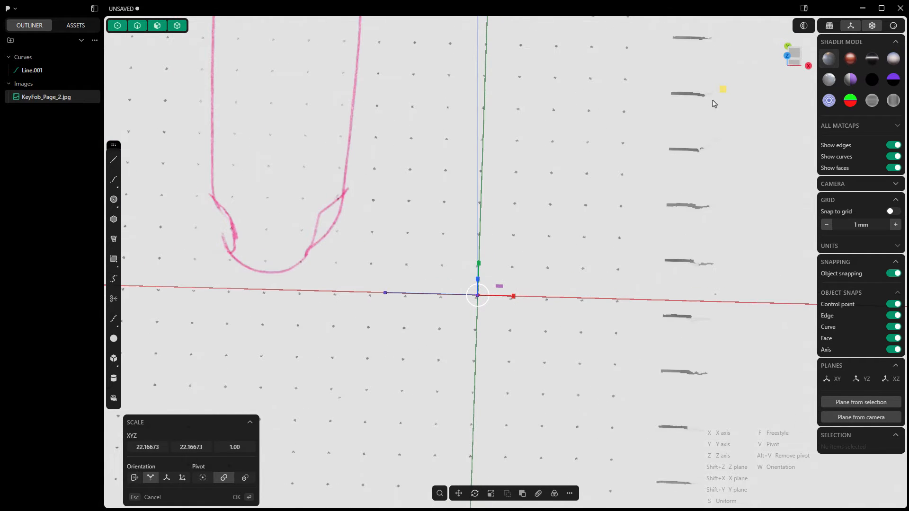
{"action": "left_click_drag", "start_coordinate": [723, 93], "coordinate": [754, 63]}
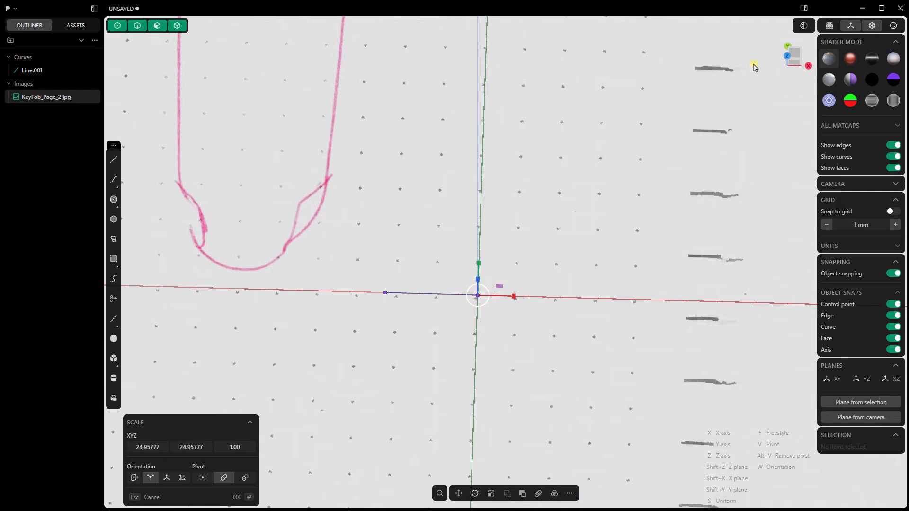
{"action": "key", "text": "Return"}
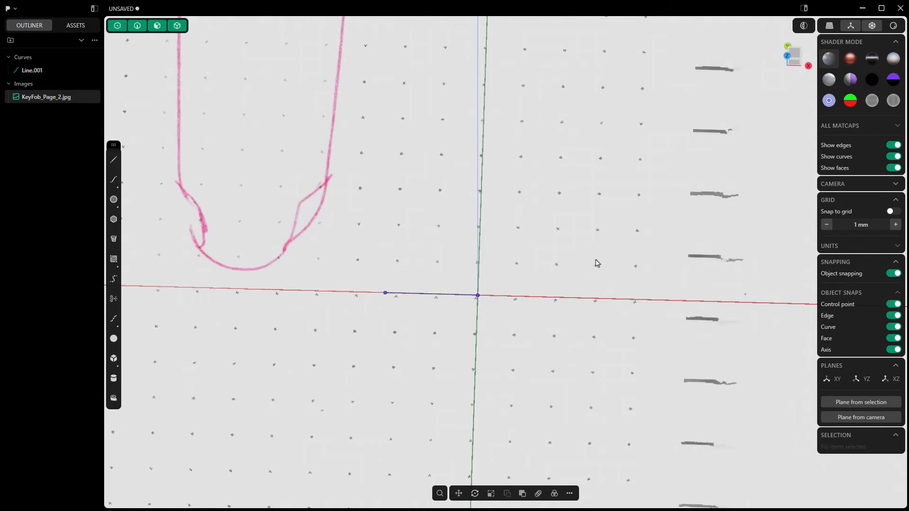
- Scale the image again in the XY plane by about 2.17 to match its dot spacing to the 5 mm line
{"action": "left_click", "coordinate": [490, 493]}
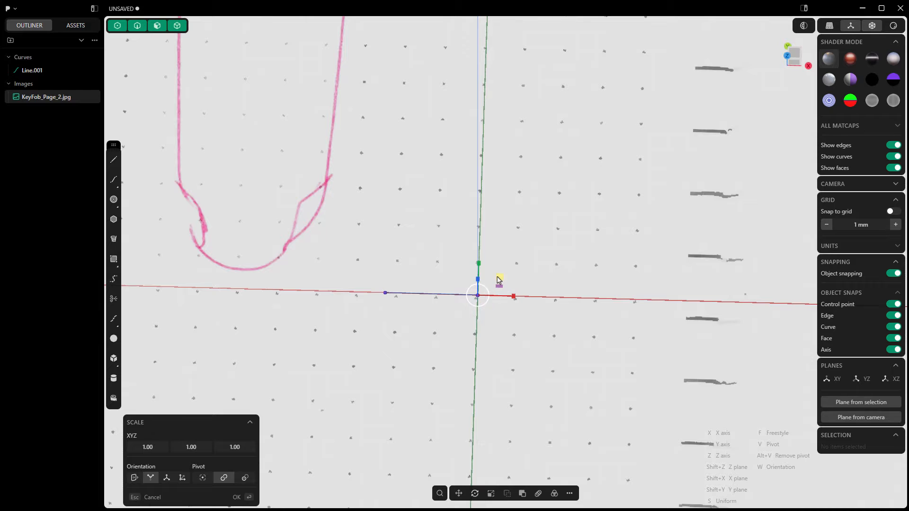
{"action": "left_click_drag", "start_coordinate": [499, 278], "coordinate": [520, 263]}
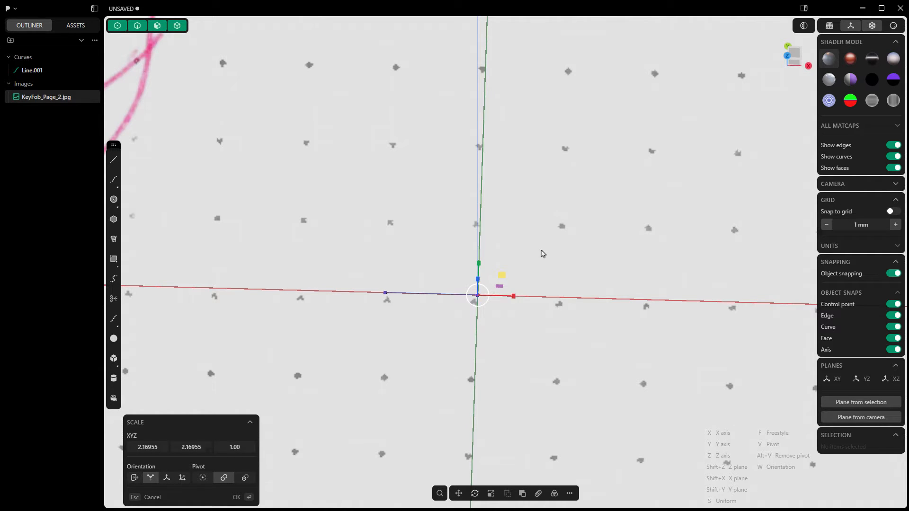
{"action": "key", "text": "Return"}
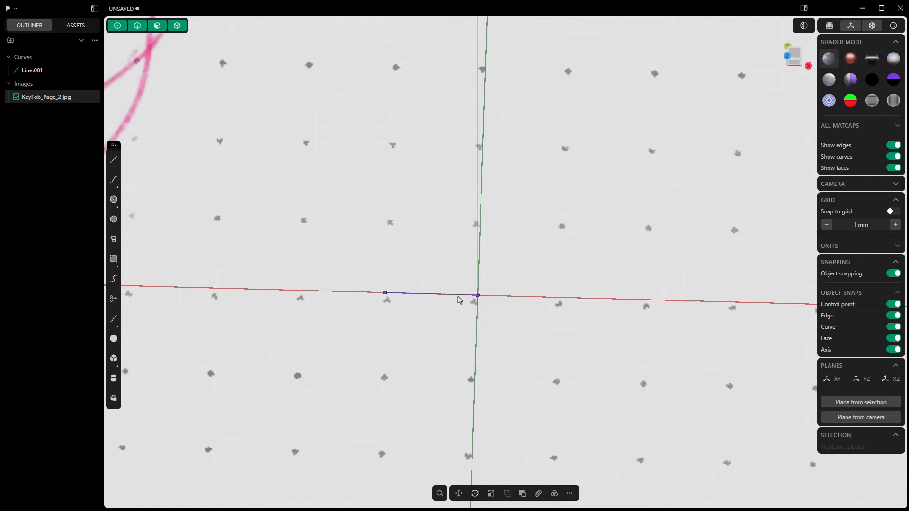
- Delete the 5 mm reference line and show the whole image in the top view
{"action": "left_click", "coordinate": [458, 299]}
{"action": "key", "text": "Delete"}
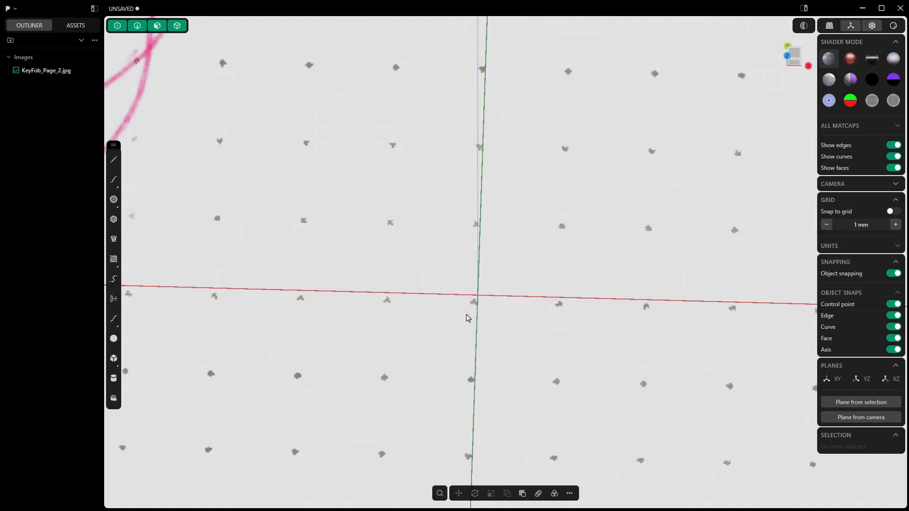
{"action": "key", "text": "slash"}
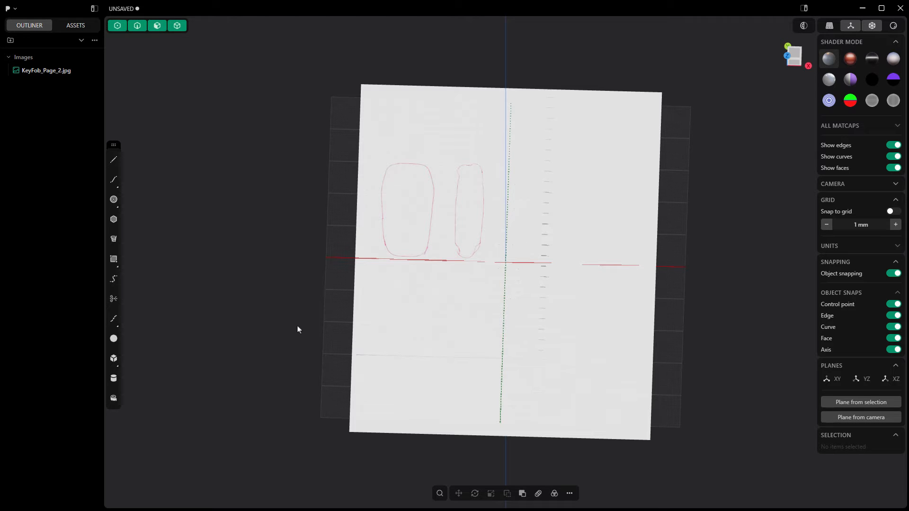
{"action": "left_click", "coordinate": [794, 57]}
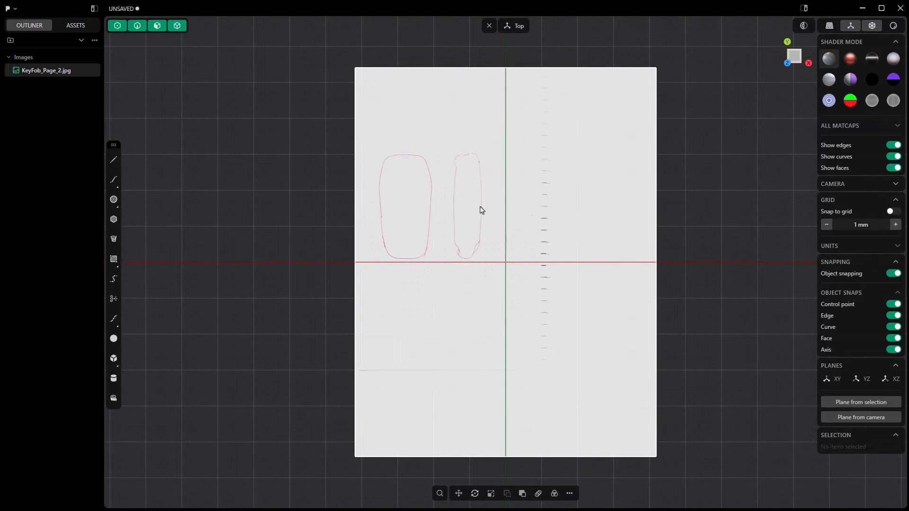
- Move the image about 69 mm along X and -52 mm along Y, centring the wider key fob outline on the Y axis
{"action": "left_click", "coordinate": [458, 493]}
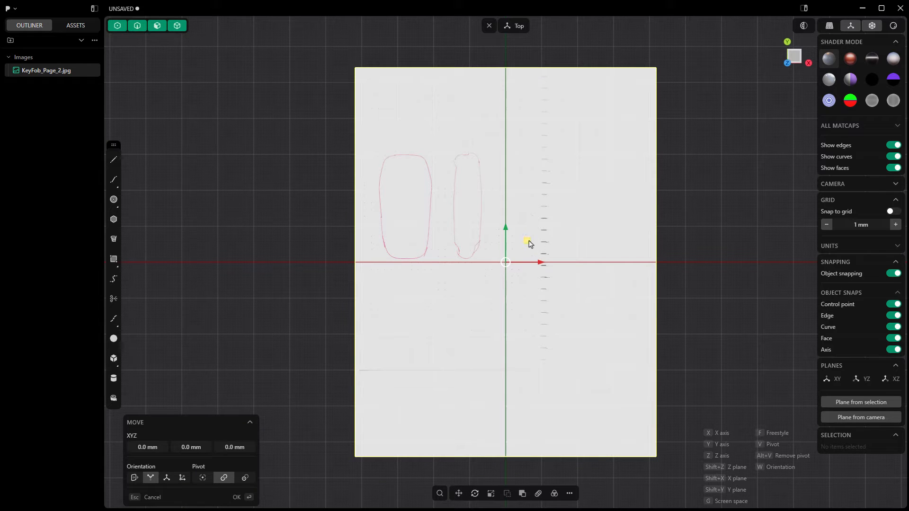
{"action": "left_click_drag", "start_coordinate": [530, 242], "coordinate": [626, 319]}
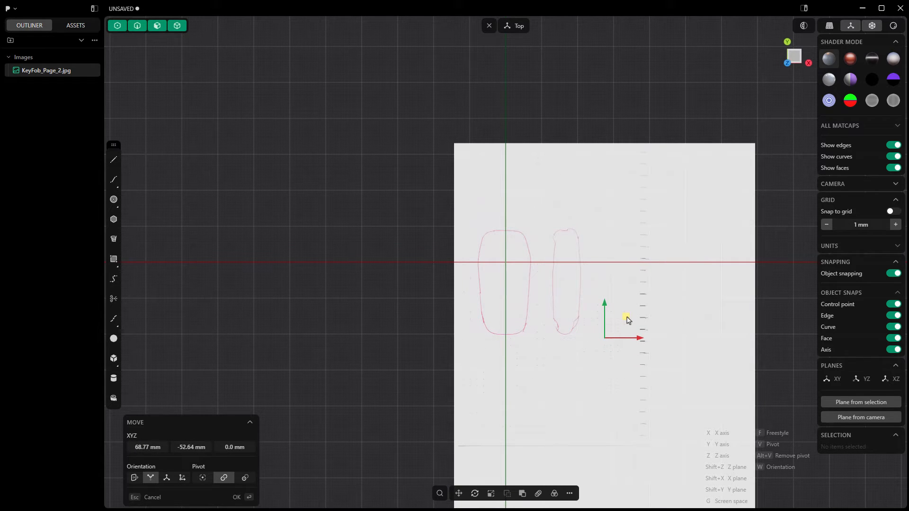
{"action": "left_click_drag", "start_coordinate": [627, 319], "coordinate": [627, 319]}
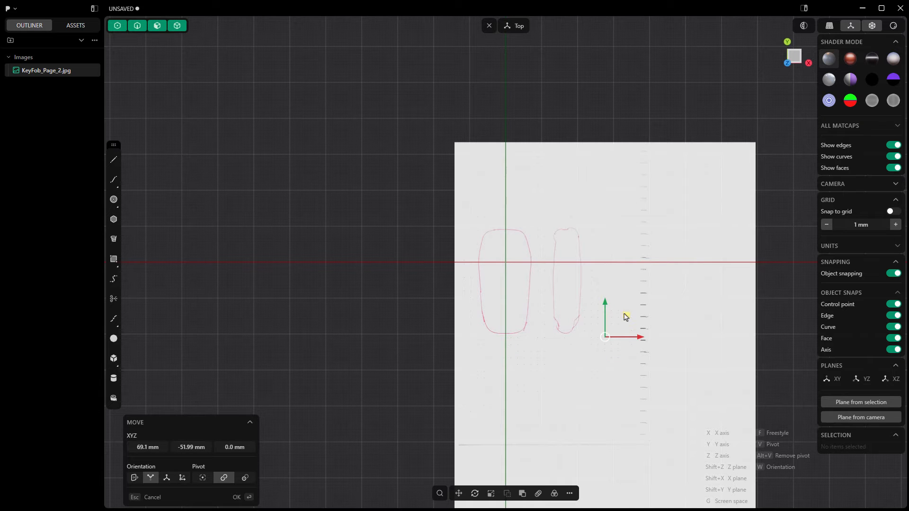
{"action": "scroll", "coordinate": [510, 273], "scroll_direction": "up", "scroll_amount": 5}
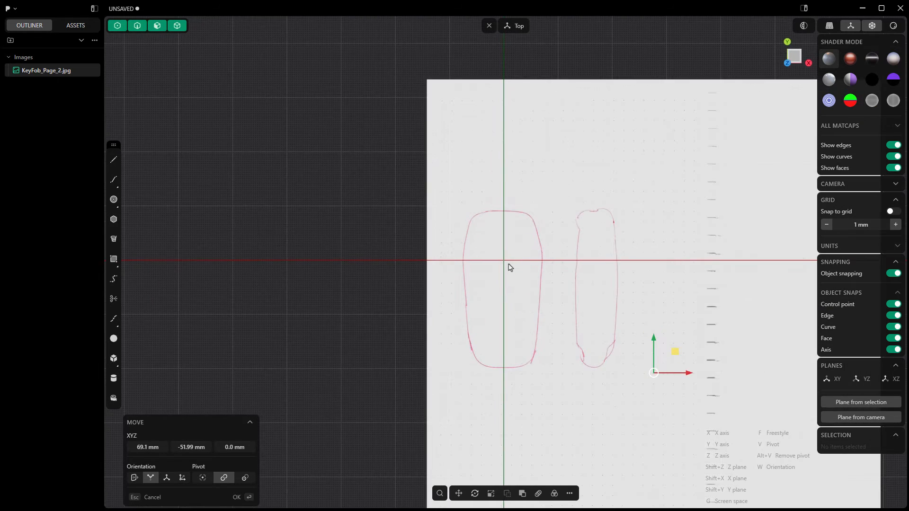
{"action": "scroll", "coordinate": [509, 268], "scroll_direction": "up", "scroll_amount": 1}
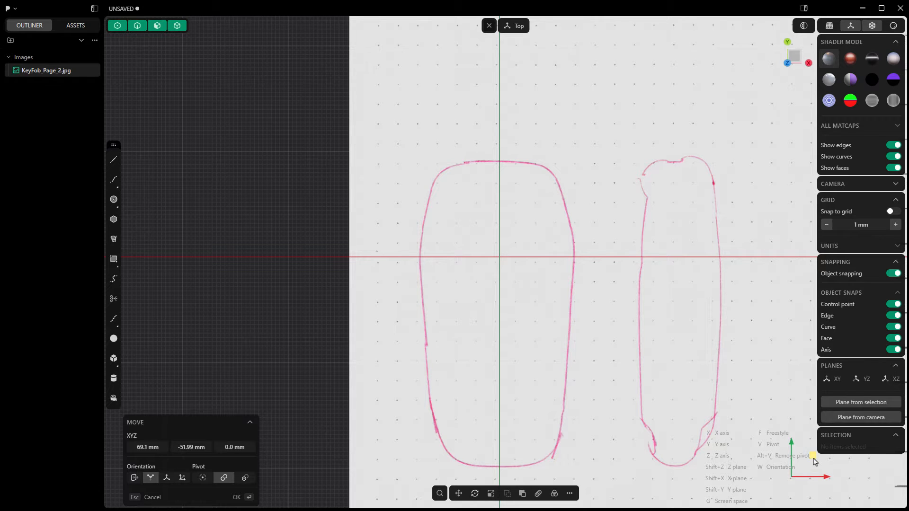
{"action": "left_click_drag", "start_coordinate": [813, 455], "coordinate": [814, 458]}
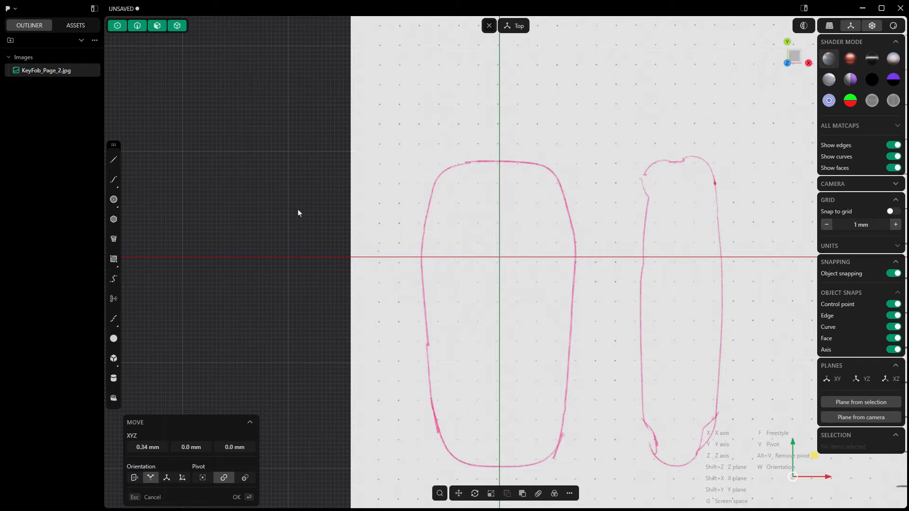
{"action": "key", "text": "Return"}
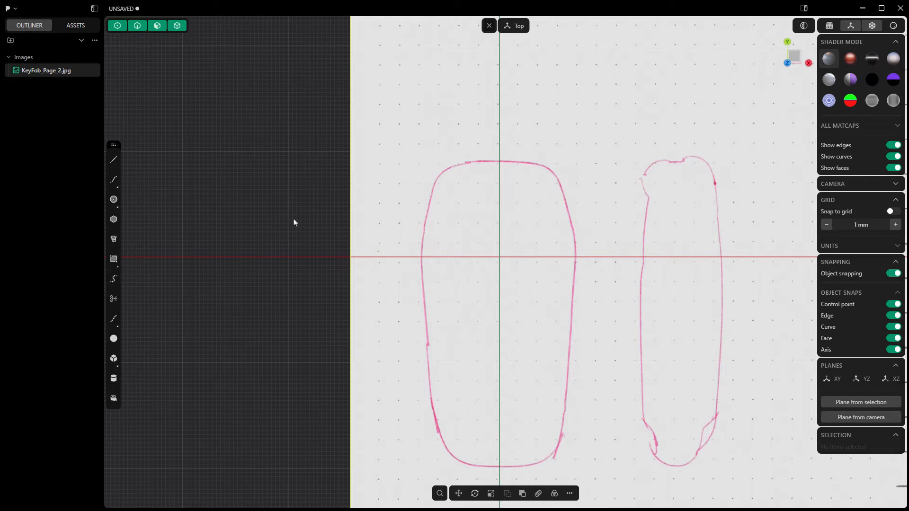
- Set the reference image's material opacity to 0.4 and lock the image
{"action": "mouse_move", "coordinate": [30, 75]}
{"action": "key", "text": "m"}
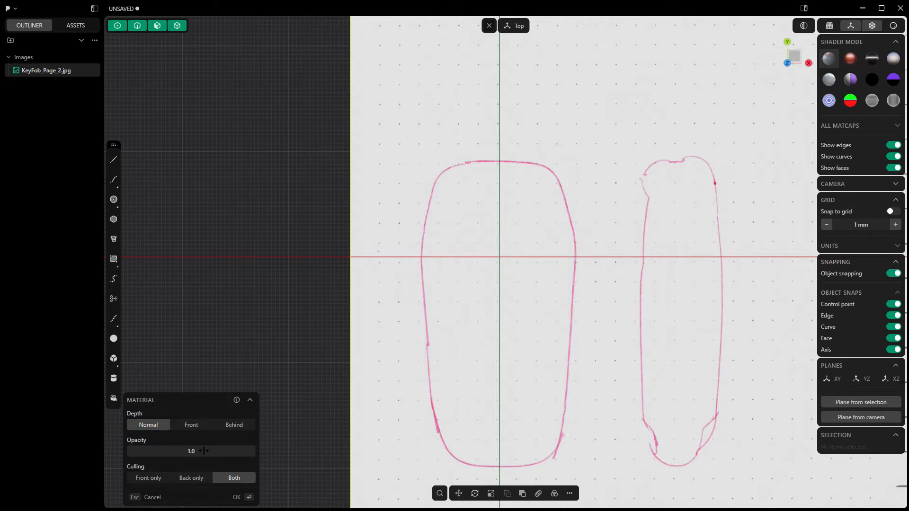
{"action": "left_click_drag", "start_coordinate": [204, 452], "coordinate": [181, 453]}
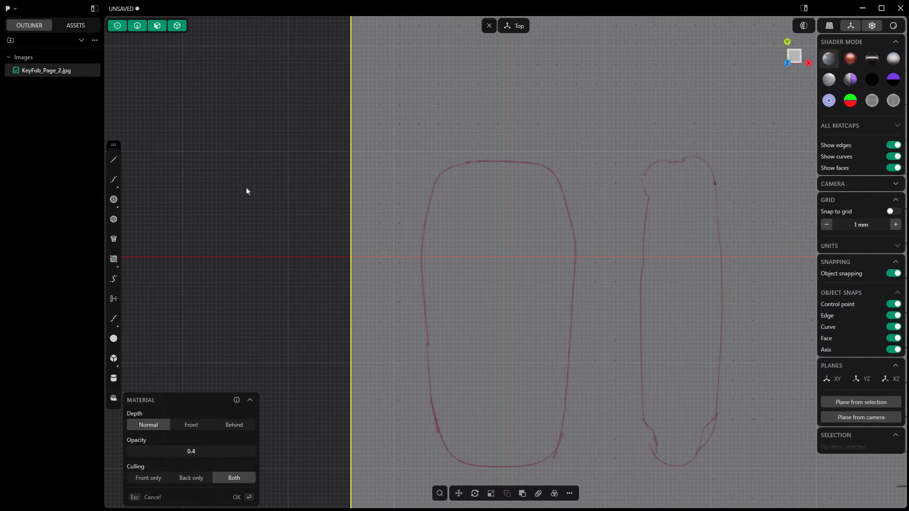
{"action": "key", "text": "Return"}
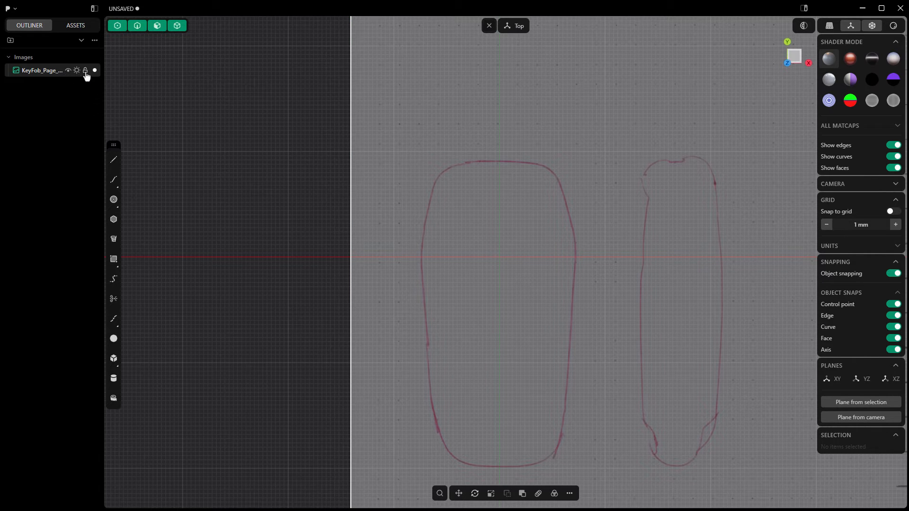
{"action": "left_click", "coordinate": [85, 70]}
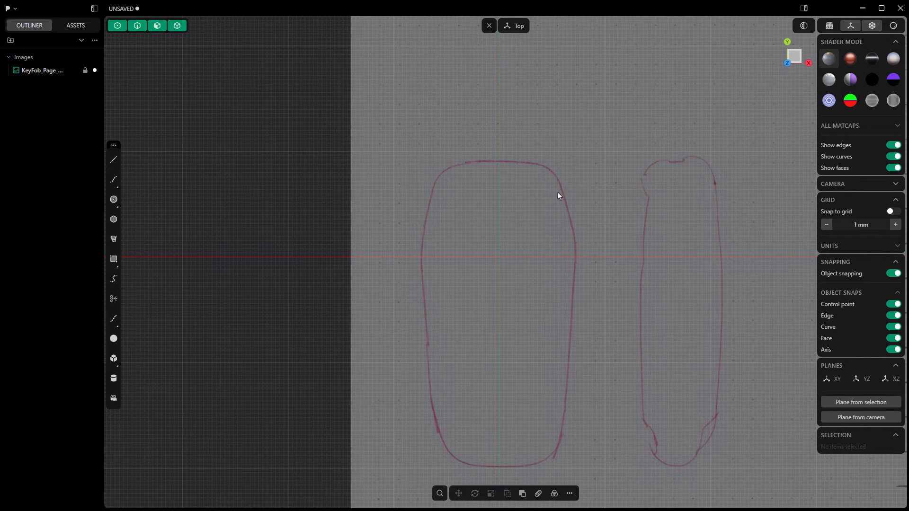
- Draw a vertical line about 49.4 mm long from the origin down to the bottom edge of the wider key fob outline
{"action": "middle_click_drag", "start_coordinate": [562, 217], "coordinate": [553, 166]}
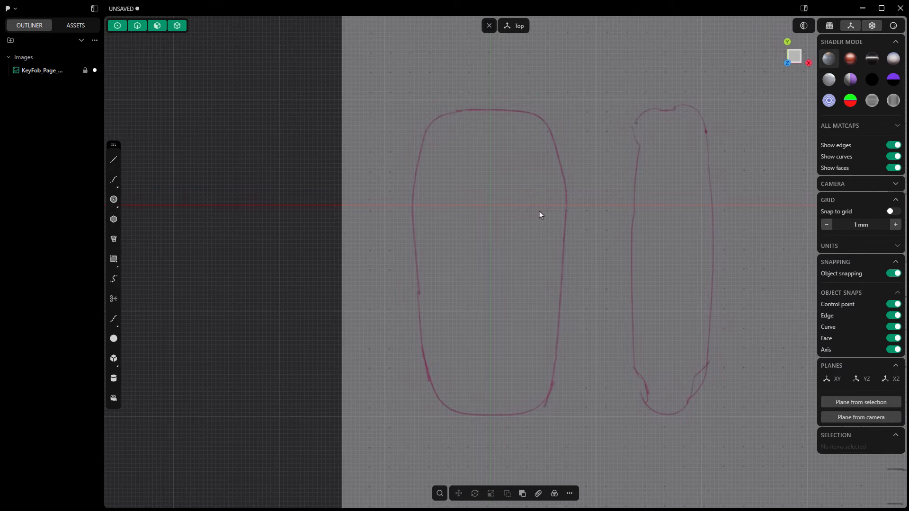
{"action": "left_click", "coordinate": [113, 160]}
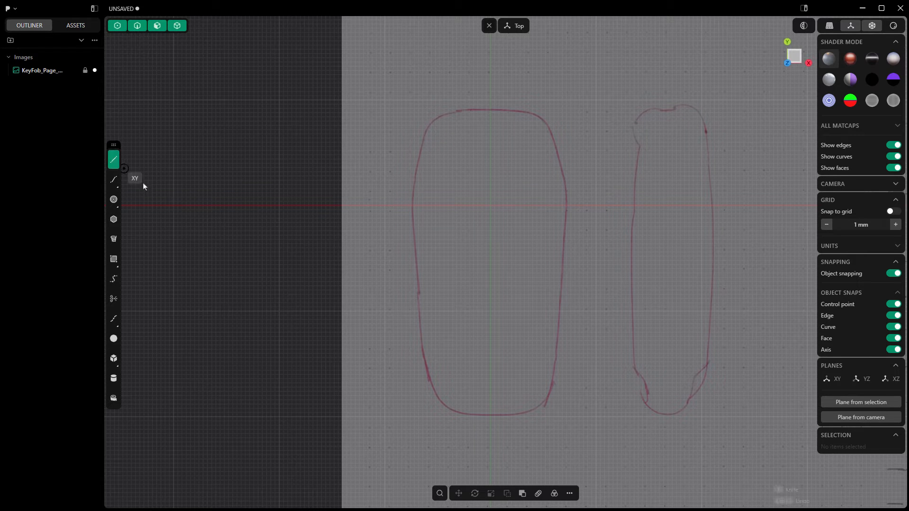
{"action": "left_click", "coordinate": [490, 206]}
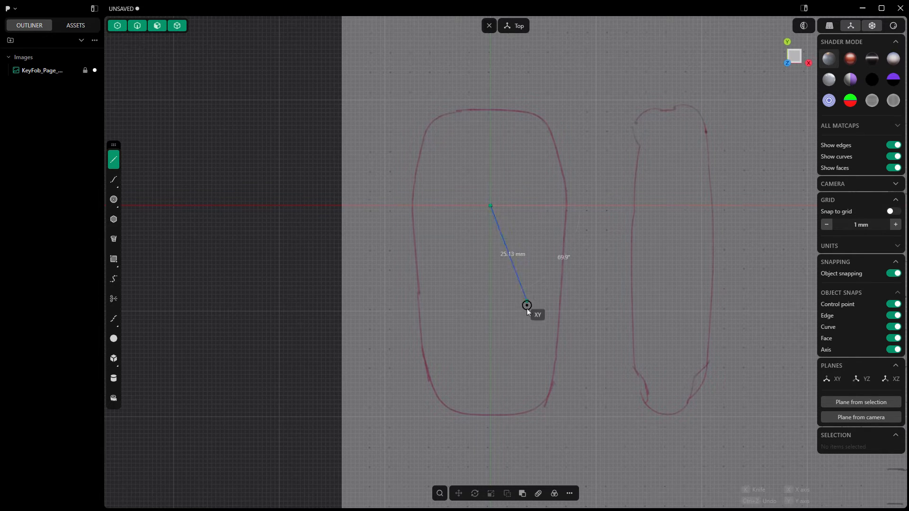
{"action": "left_click", "coordinate": [491, 414]}
{"action": "key", "text": "Escape"}
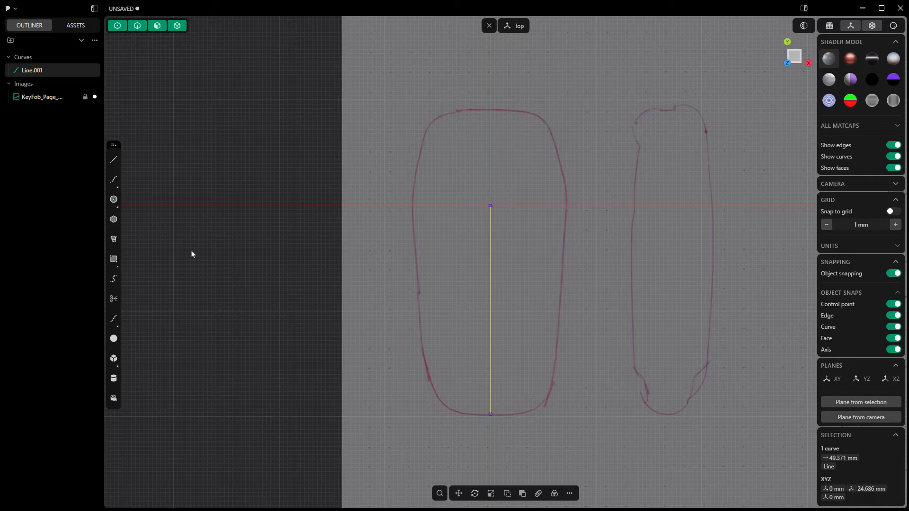
- Draw a polyline from the origin about 19.4 mm in -X, down about 49.6 mm along the outline's side, and back to the centre line's lower end
{"action": "left_click", "coordinate": [113, 160]}
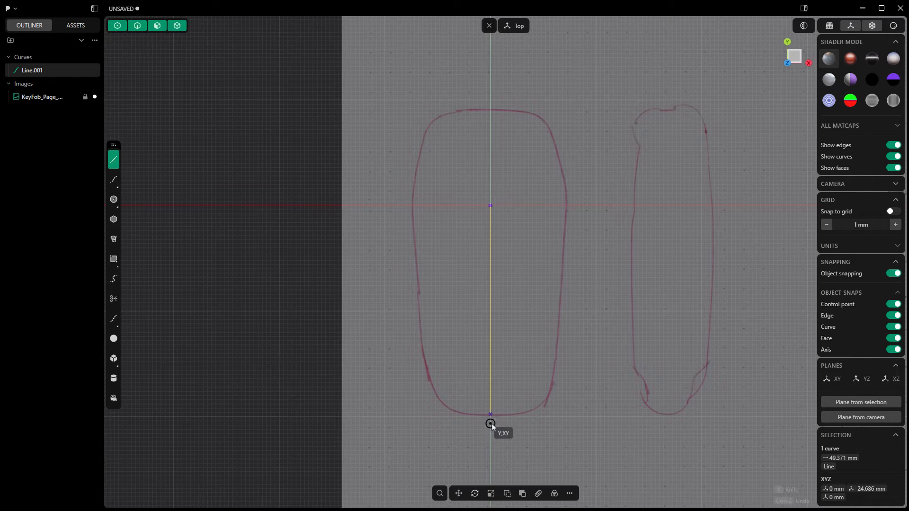
{"action": "left_click", "coordinate": [491, 205]}
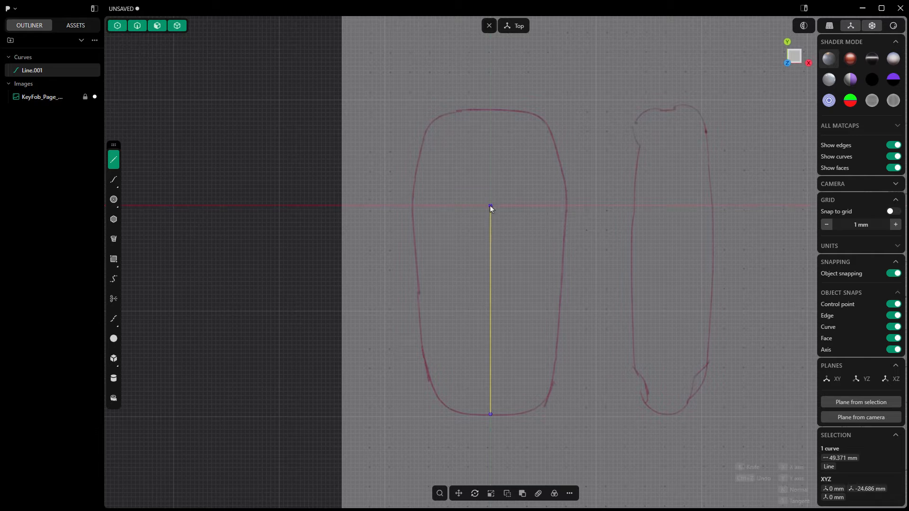
{"action": "left_click", "coordinate": [409, 206]}
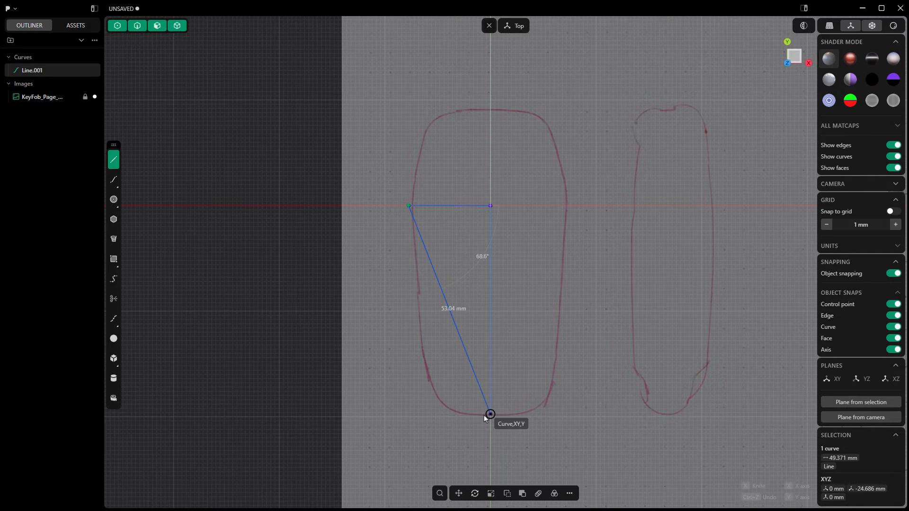
{"action": "key", "text": "shift"}
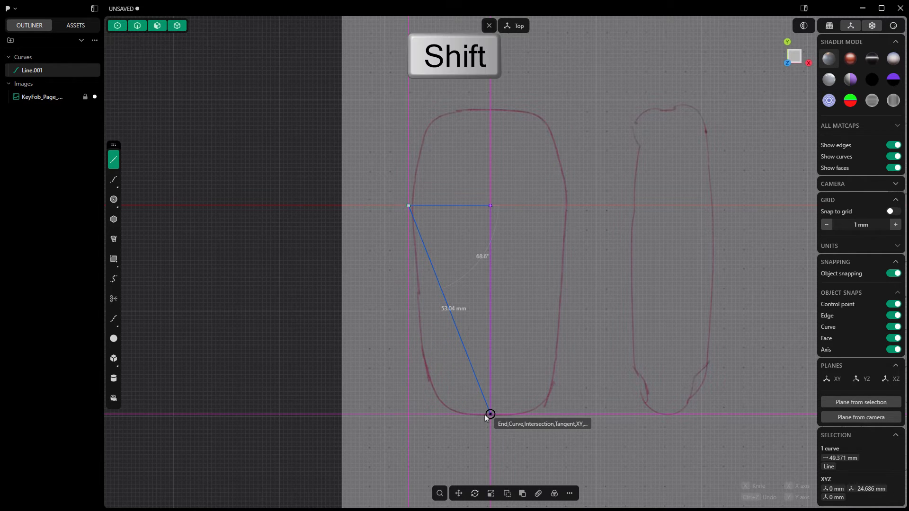
{"action": "left_click", "coordinate": [428, 415]}
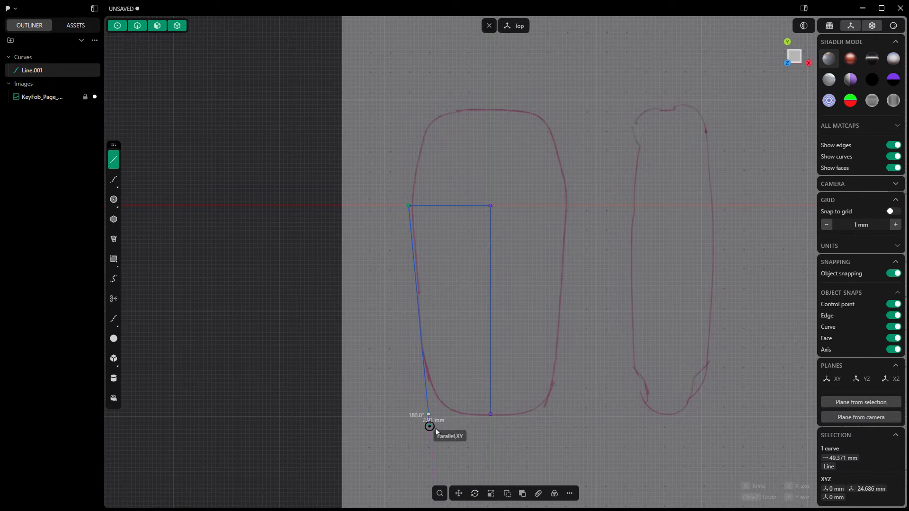
{"action": "left_click", "coordinate": [490, 414]}
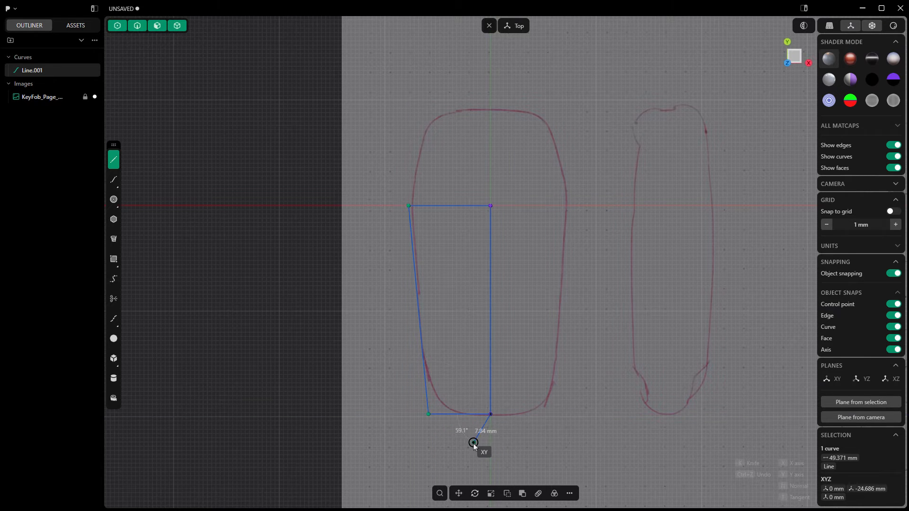
{"action": "key", "text": "Return"}
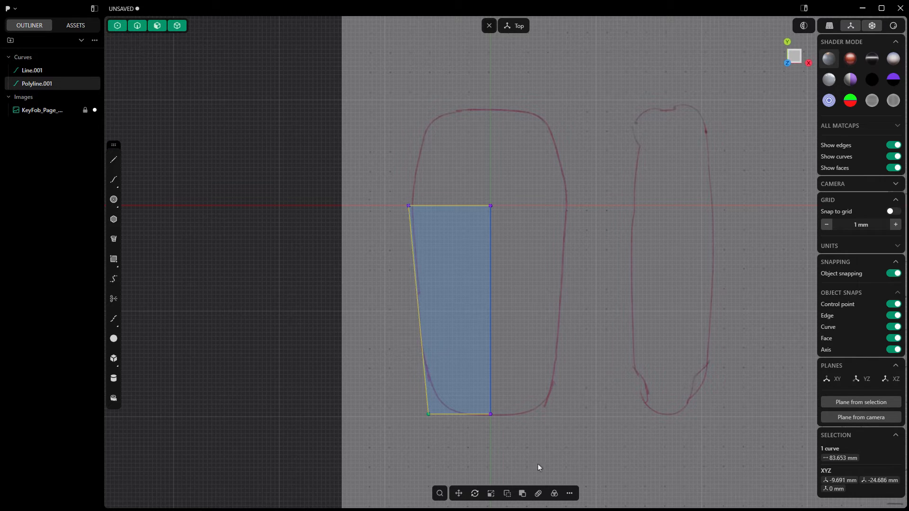
- Mirror the half-outline polyline across the Y axis onto the other half of the key fob
{"action": "left_click", "coordinate": [570, 493]}
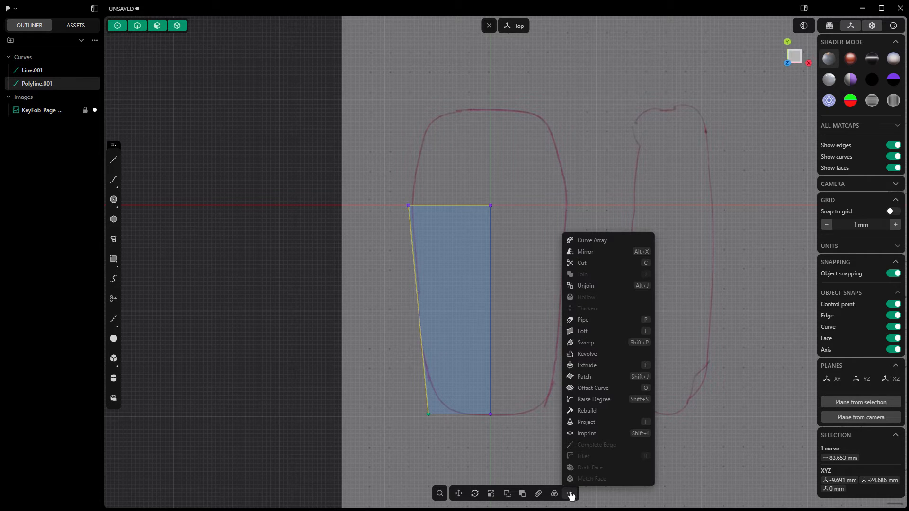
{"action": "left_click", "coordinate": [593, 252]}
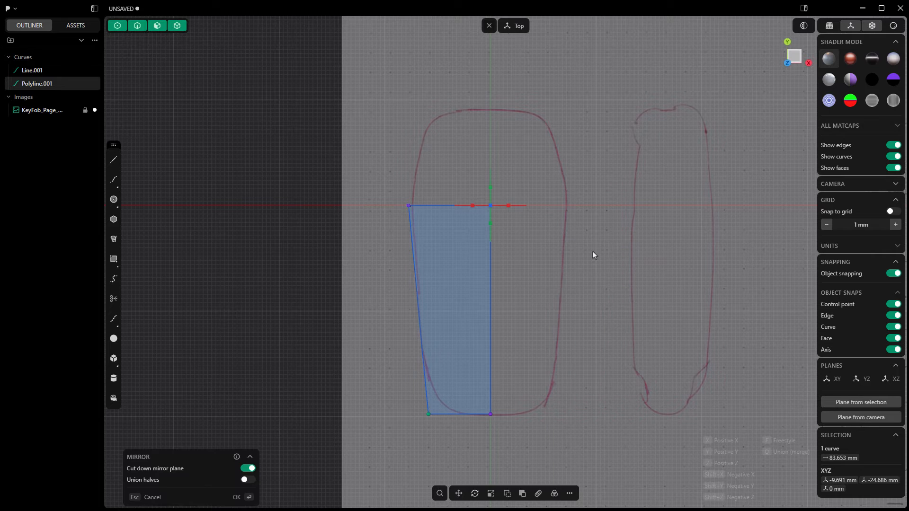
{"action": "left_click", "coordinate": [511, 206]}
{"action": "key", "text": "Return"}
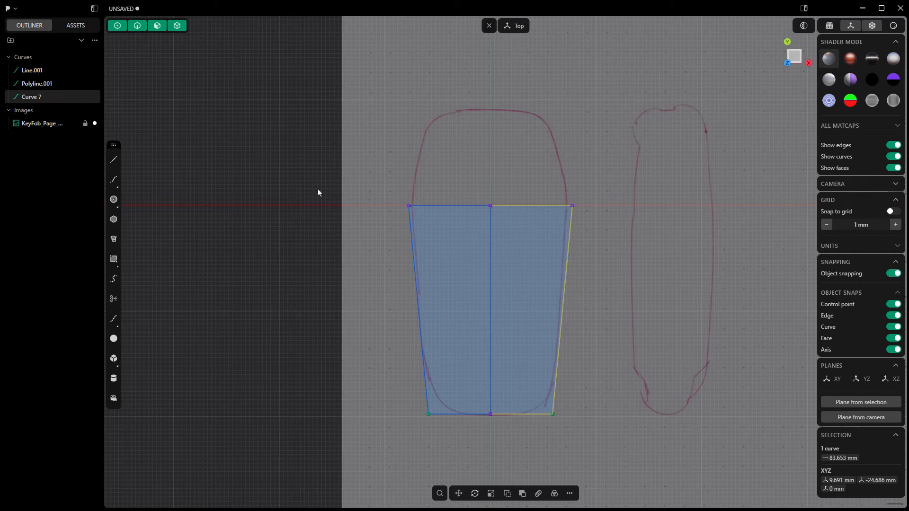
- Delete the vertical centre line and join the two half outlines into one closed curve
{"action": "left_click", "coordinate": [491, 220]}
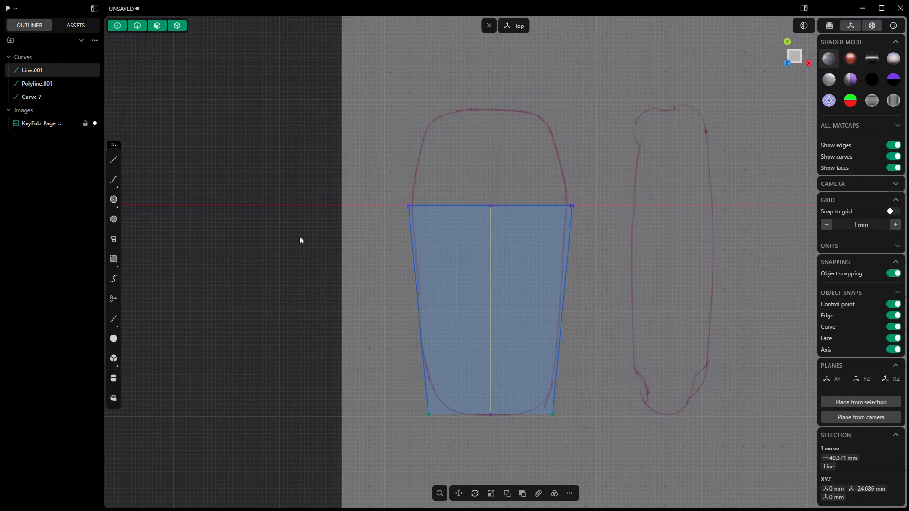
{"action": "key", "text": "Delete"}
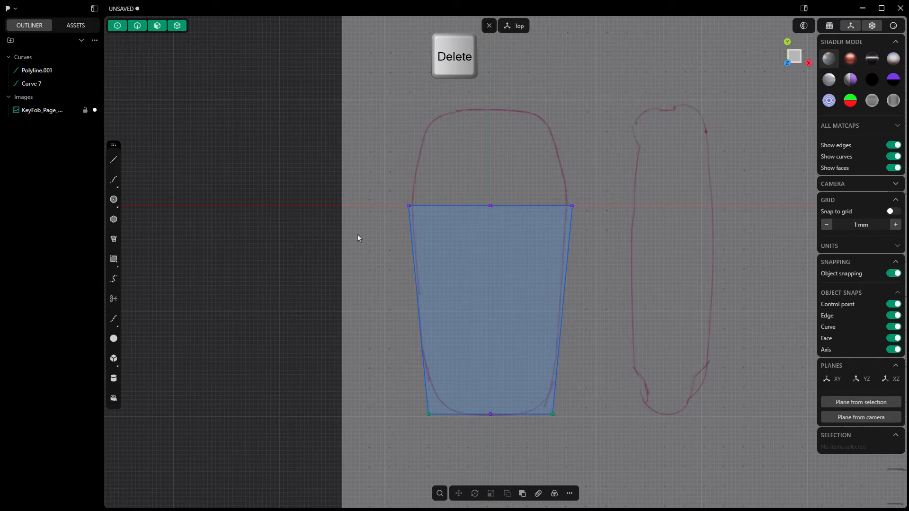
{"action": "left_click", "coordinate": [512, 205]}
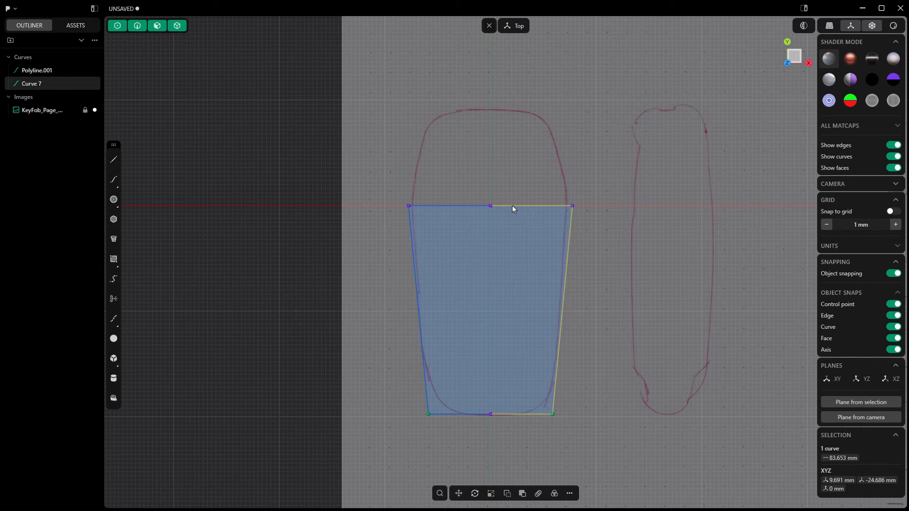
{"action": "left_click", "coordinate": [453, 206], "text": "shift"}
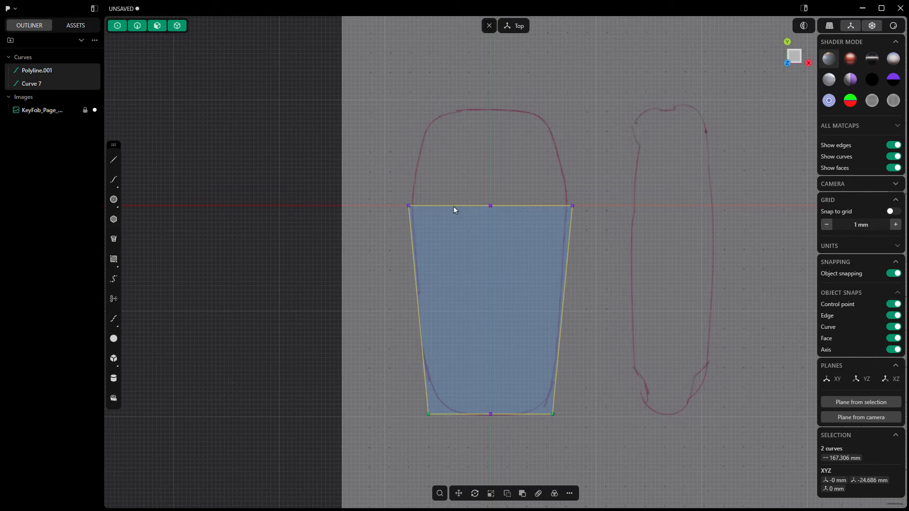
{"action": "left_click", "coordinate": [569, 493]}
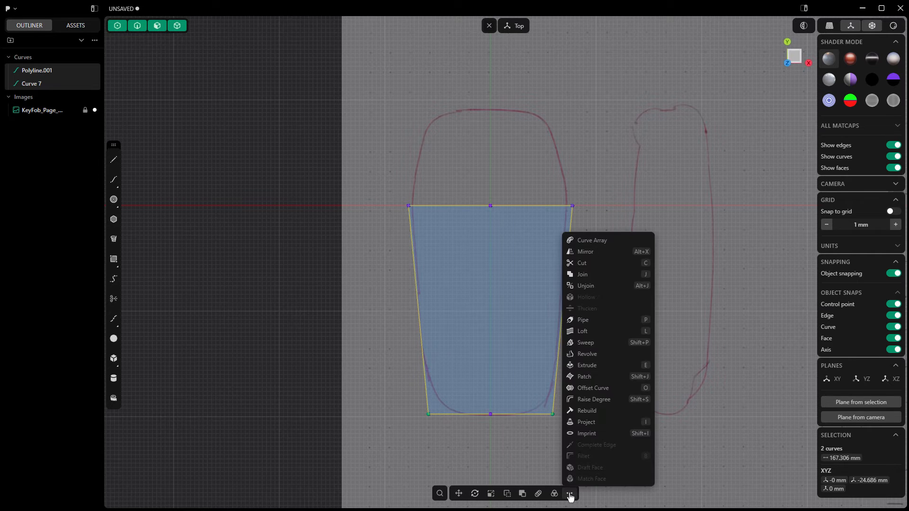
{"action": "left_click", "coordinate": [590, 279]}
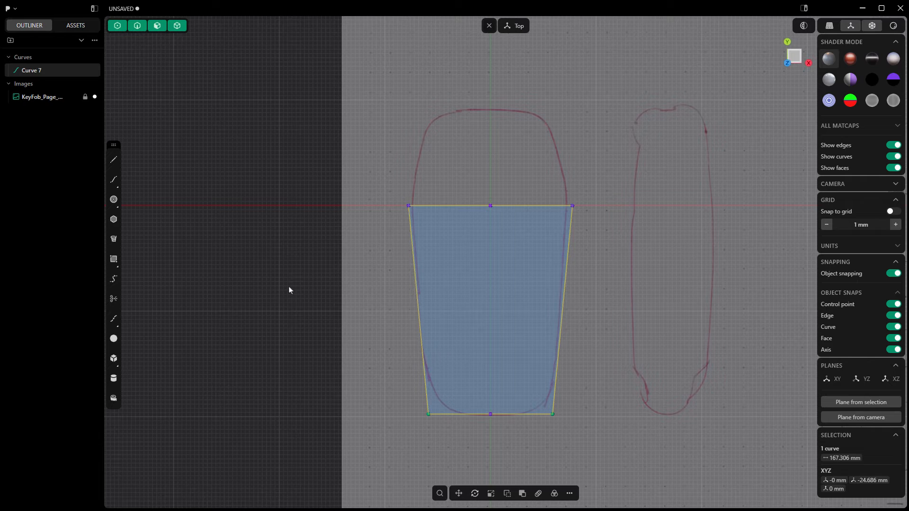
- Fillet the two lower corners of the closed outline with a radius of 8 mm
{"action": "left_click", "coordinate": [429, 414]}
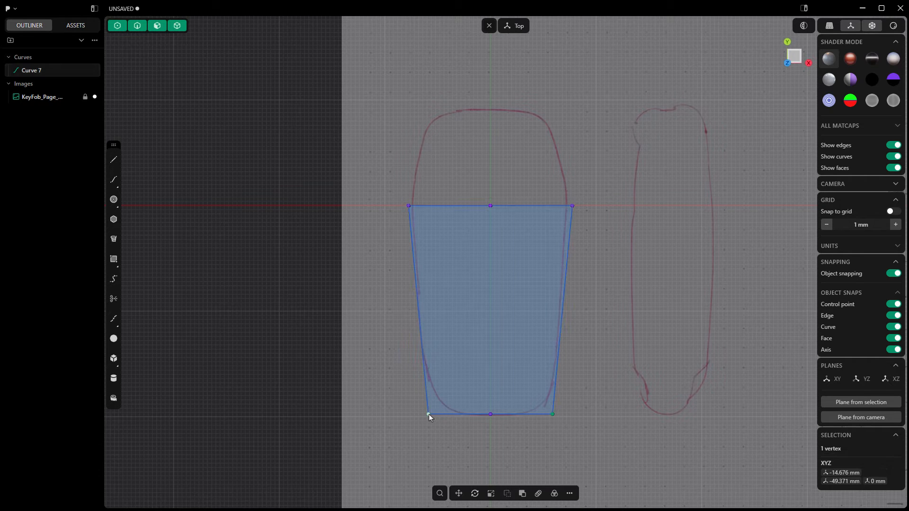
{"action": "left_click", "coordinate": [552, 414], "text": "shift"}
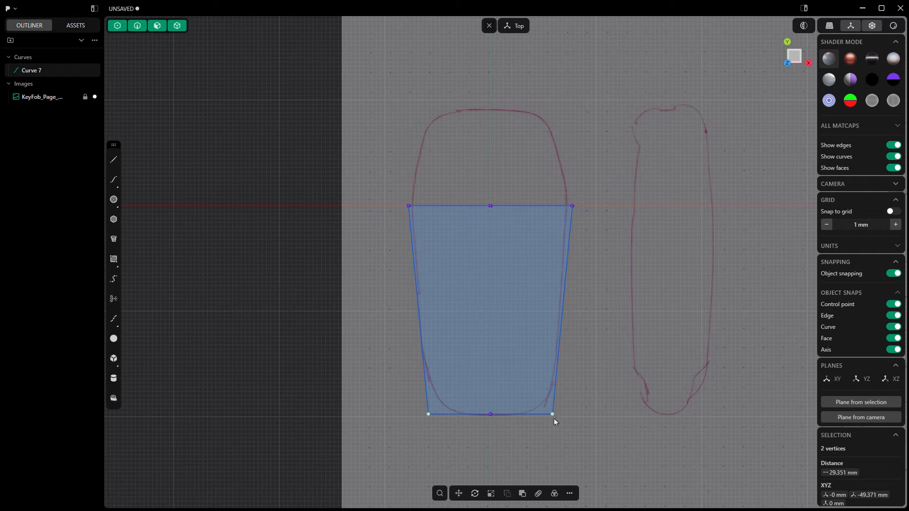
{"action": "left_click", "coordinate": [570, 493]}
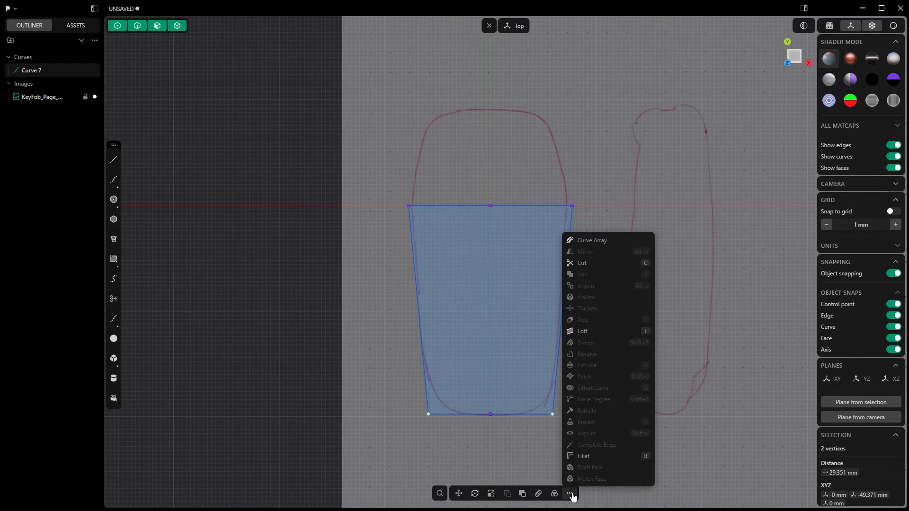
{"action": "left_click", "coordinate": [584, 456]}
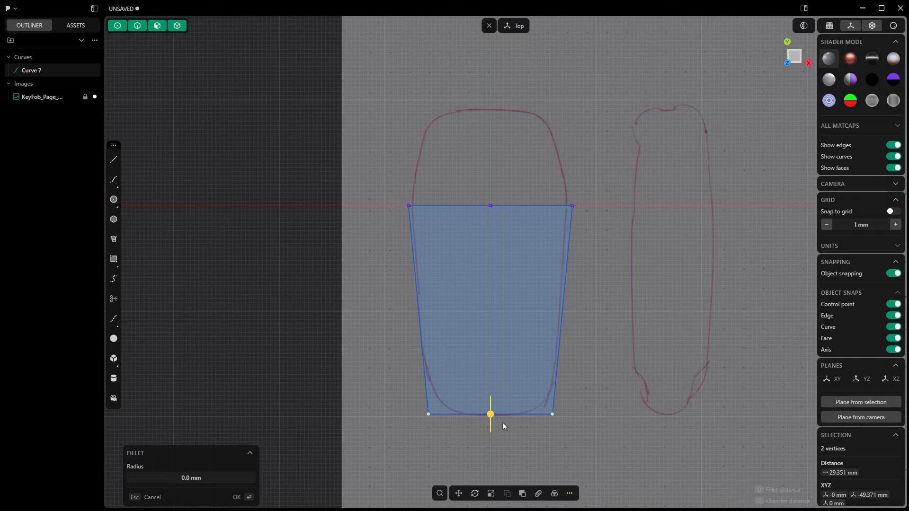
{"action": "left_click_drag", "start_coordinate": [489, 415], "coordinate": [495, 433]}
{"action": "left_click", "coordinate": [186, 476]}
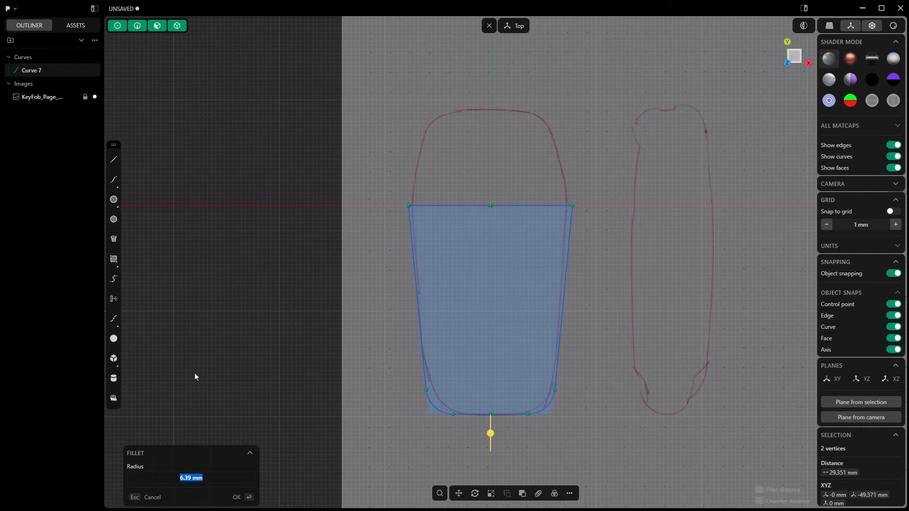
{"action": "type", "text": "8"}
{"action": "key", "text": "Return"}
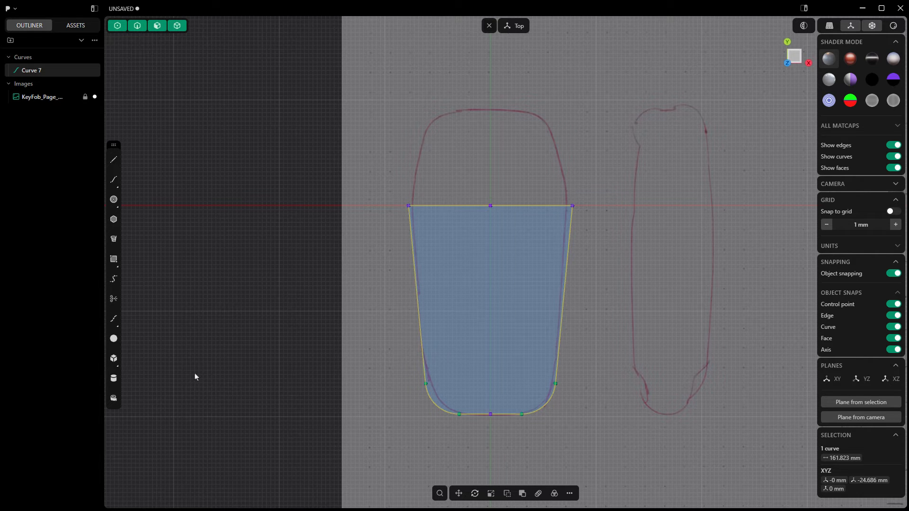
- Show the outline in an angled 3D view and hide the key fob reference image
{"action": "middle_click_drag", "start_coordinate": [292, 391], "coordinate": [278, 215]}
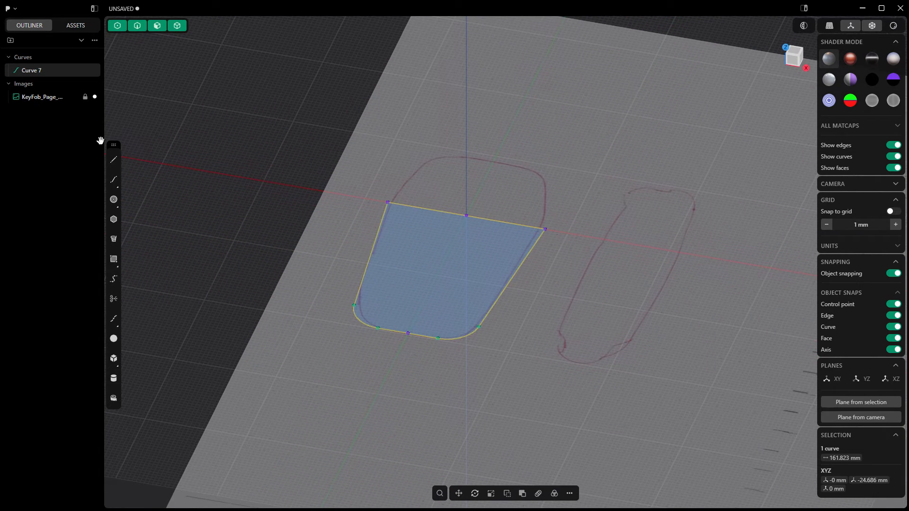
{"action": "mouse_move", "coordinate": [52, 101]}
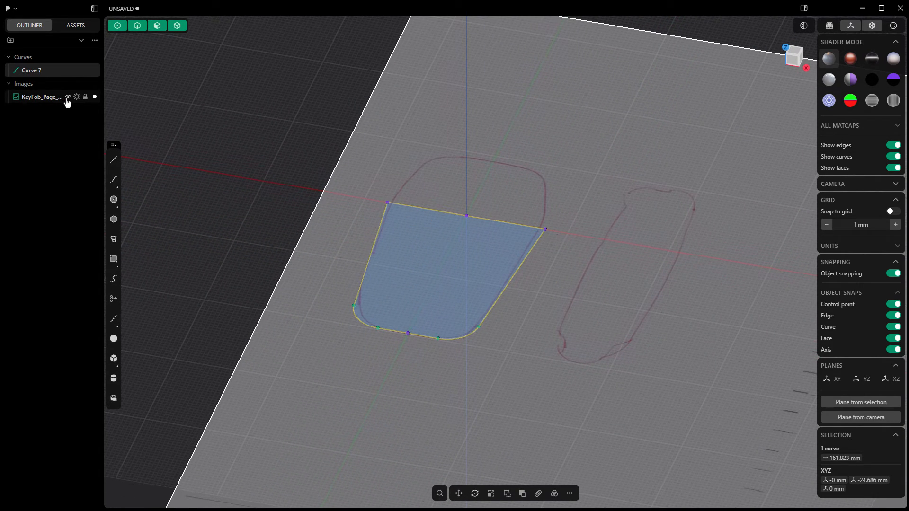
{"action": "left_click", "coordinate": [68, 97]}
- Extrude the closed key fob region 25 mm upward and hide the source curve
{"action": "left_click", "coordinate": [428, 272]}
{"action": "key", "text": "e"}
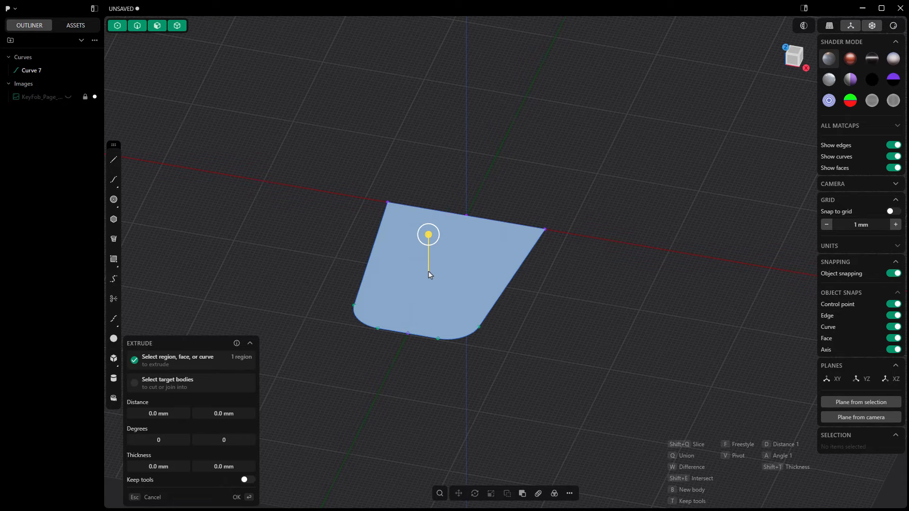
{"action": "left_click", "coordinate": [569, 494]}
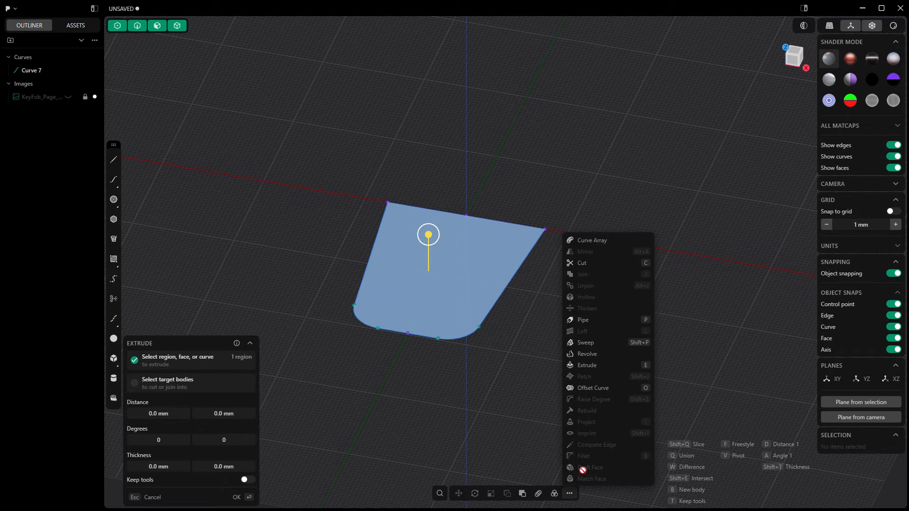
{"action": "left_click", "coordinate": [428, 235]}
{"action": "left_click_drag", "start_coordinate": [427, 236], "coordinate": [428, 199]}
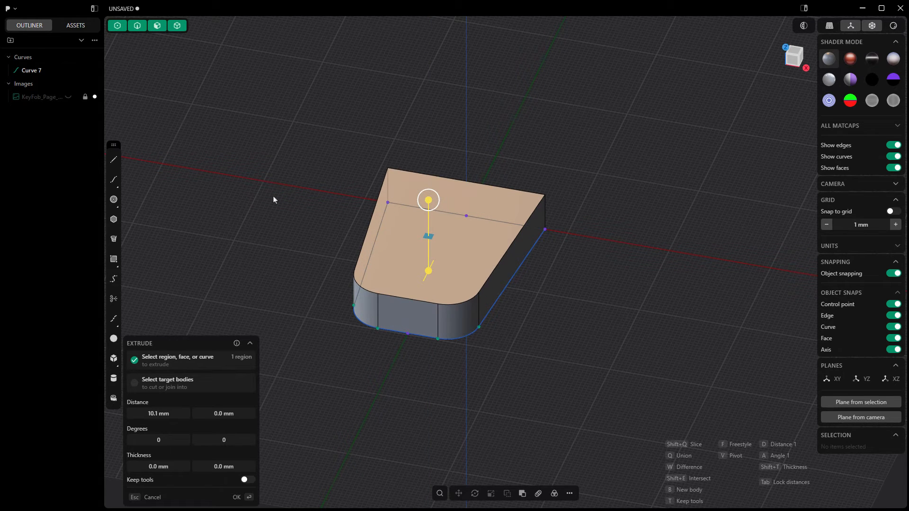
{"action": "left_click", "coordinate": [162, 414]}
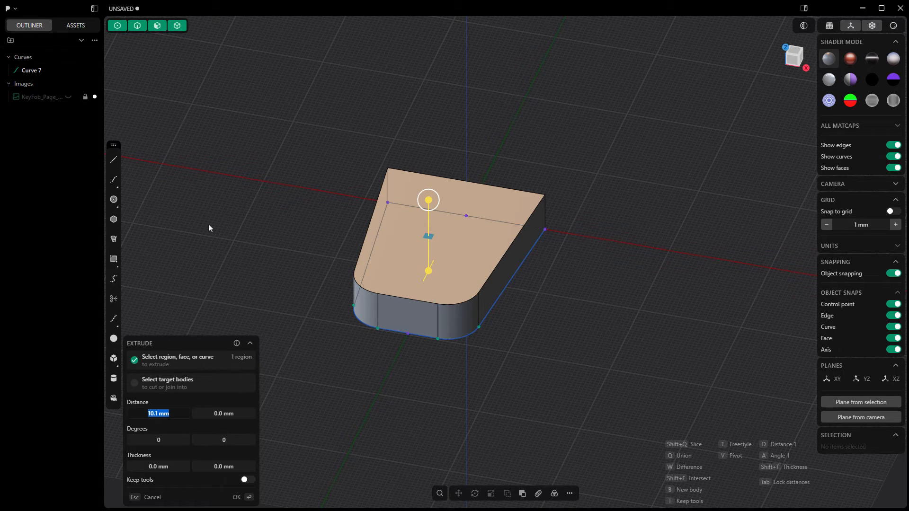
{"action": "type", "text": "25"}
{"action": "key", "text": "Return"}
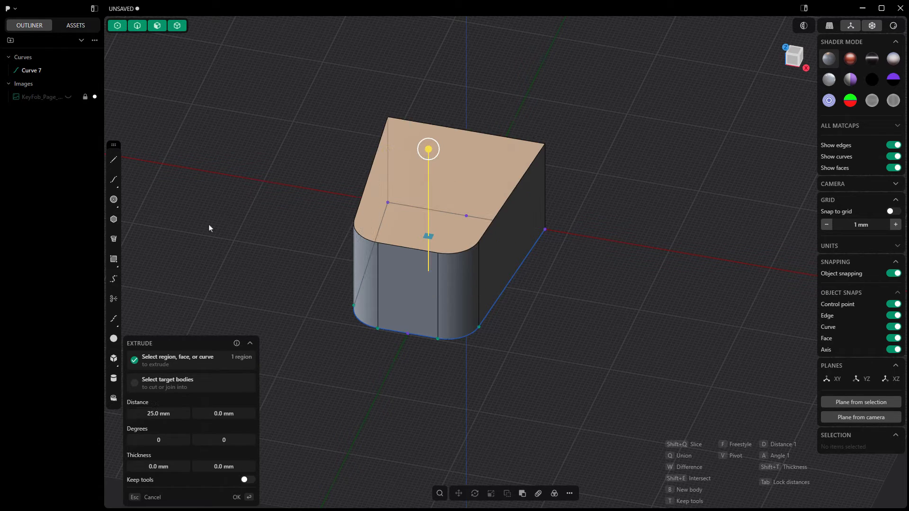
{"action": "key", "text": "Return"}
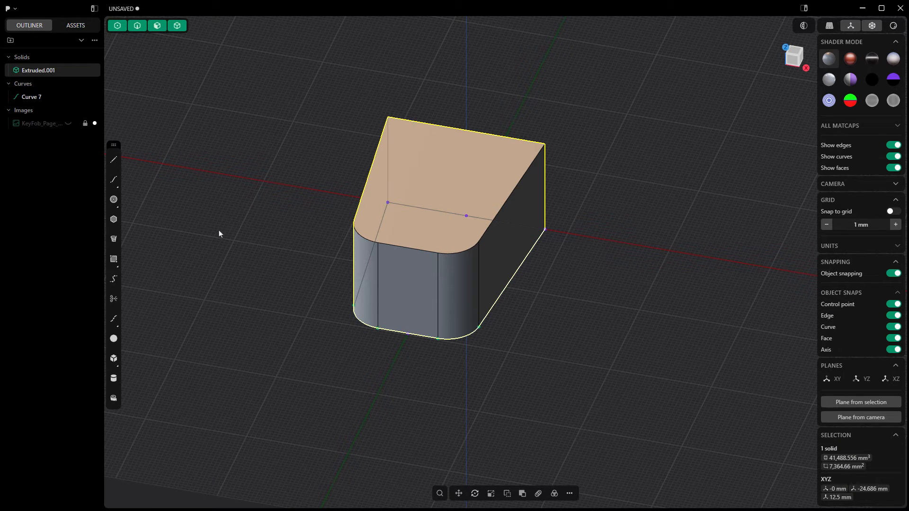
{"action": "left_click", "coordinate": [384, 355]}
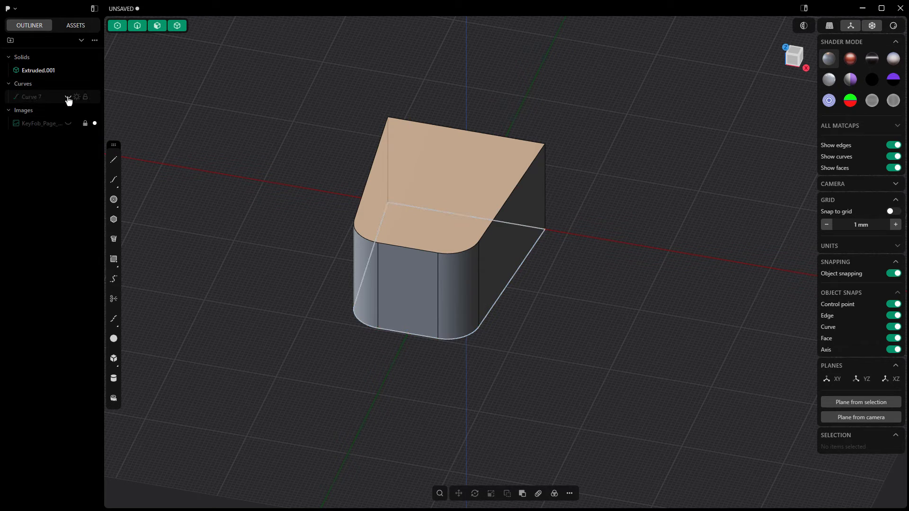
{"action": "left_click", "coordinate": [68, 98]}
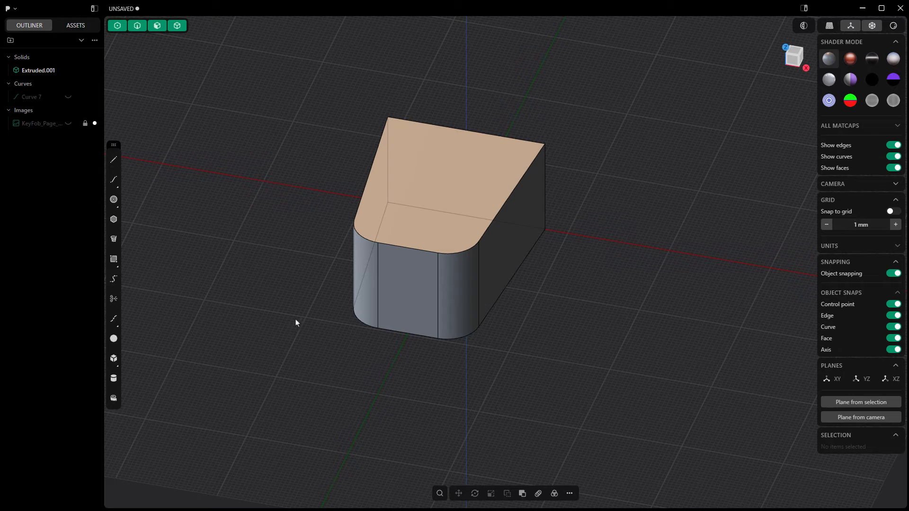
- Fillet the solid's lower and upper outline edges with a distance of 8 mm, including the tangent edges
{"action": "left_click", "coordinate": [410, 334]}
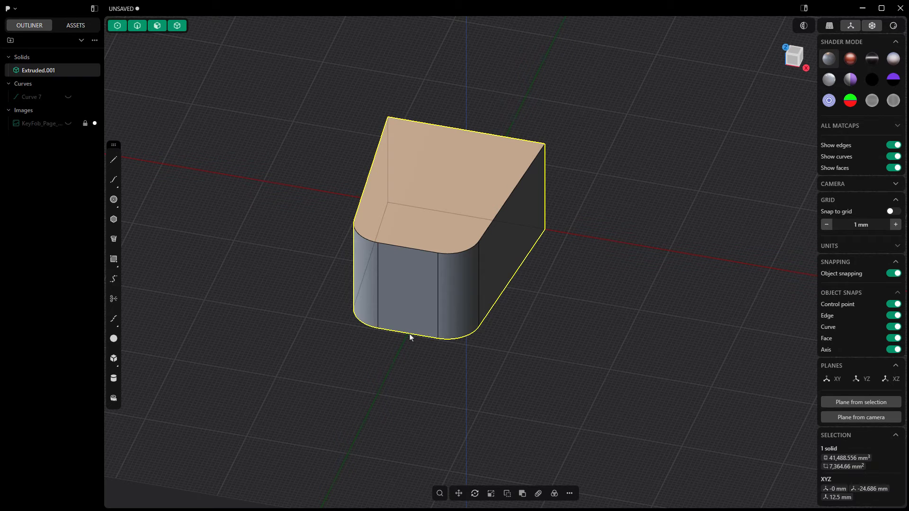
{"action": "left_click", "coordinate": [411, 335]}
{"action": "key", "text": "b"}
{"action": "left_click_drag", "start_coordinate": [411, 335], "coordinate": [409, 359]}
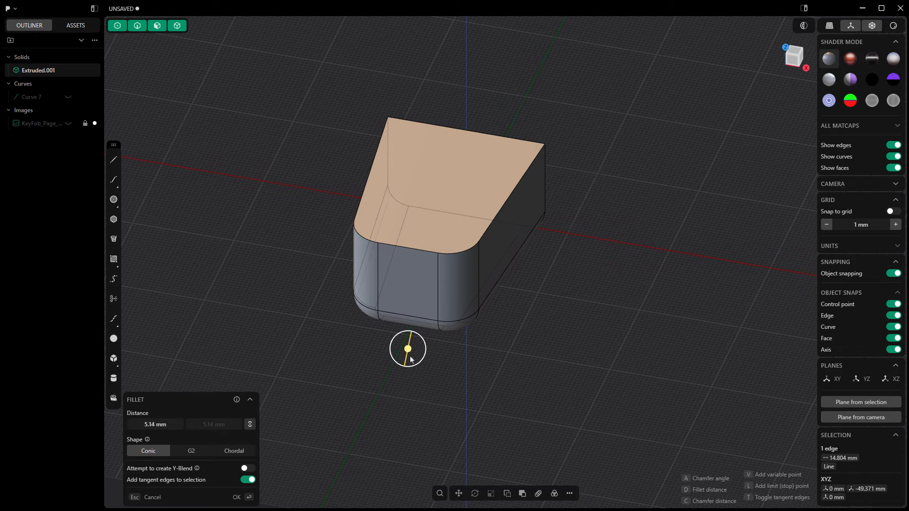
{"action": "left_click", "coordinate": [178, 429]}
{"action": "type", "text": "8"}
{"action": "key", "text": "Return"}
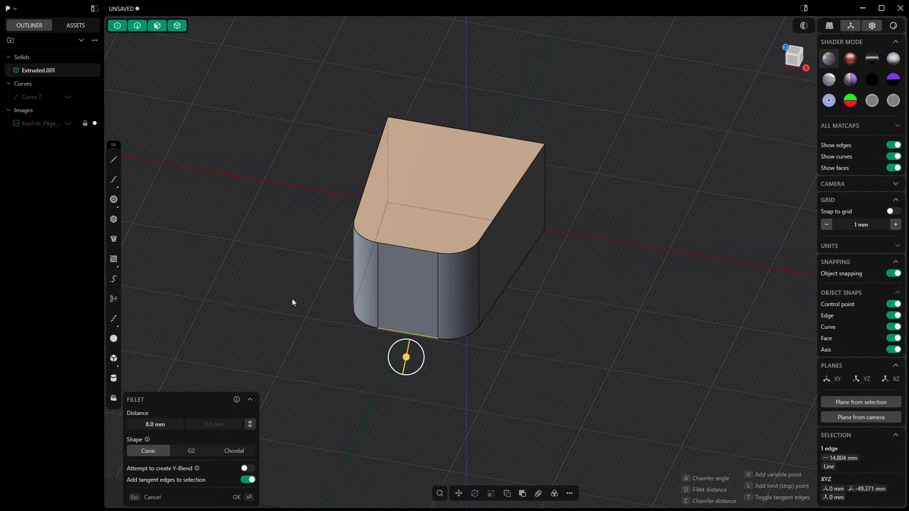
{"action": "key", "text": "ctrl"}
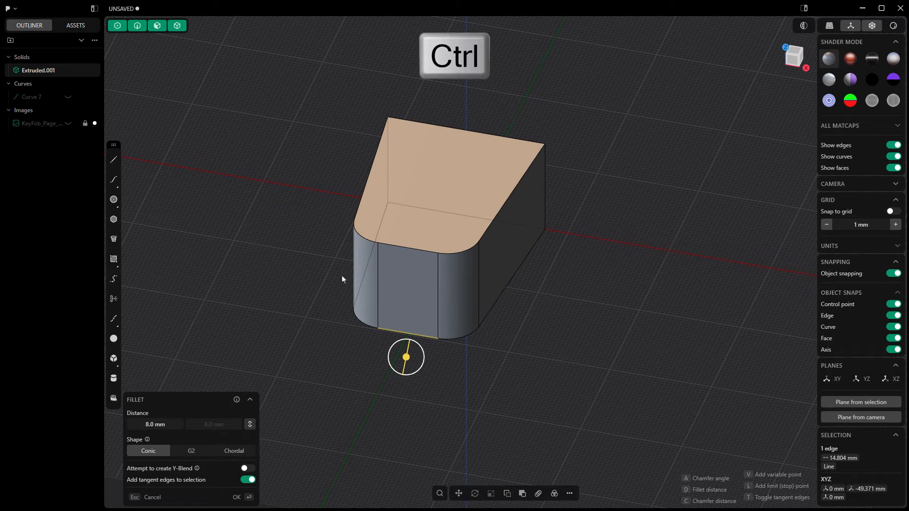
{"action": "left_click", "coordinate": [395, 245], "text": "ctrl"}
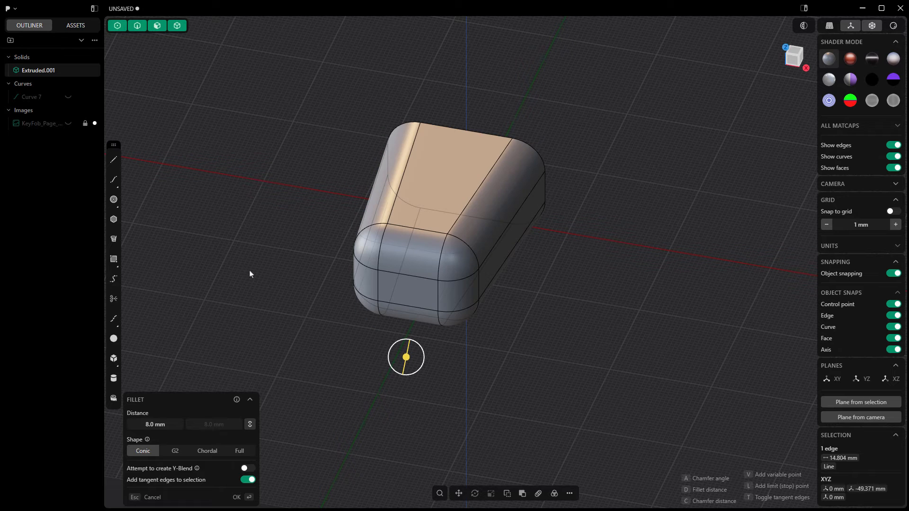
{"action": "key", "text": "Return"}
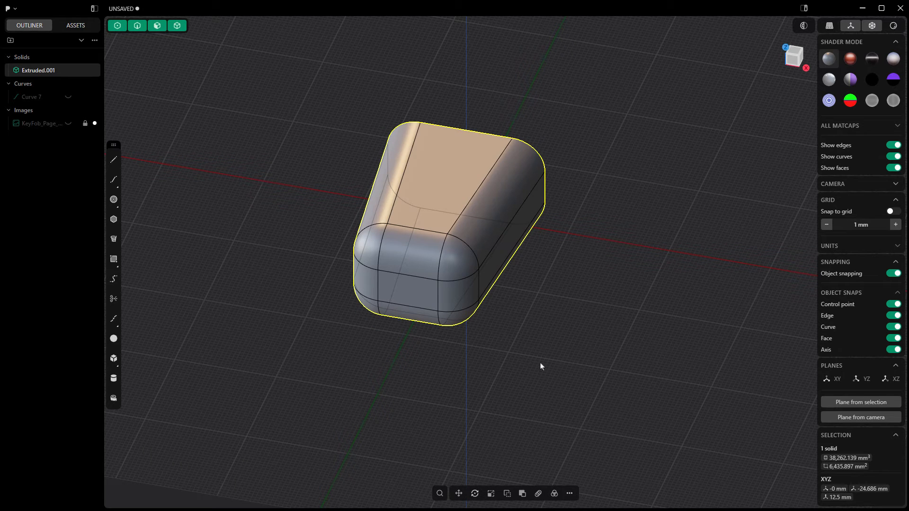
{"action": "left_click", "coordinate": [516, 358]}
- Select the narrow end face, the rounded face above it, the flat top face and the wide end face of the solid
{"action": "middle_click_drag", "start_coordinate": [516, 358], "coordinate": [509, 338]}
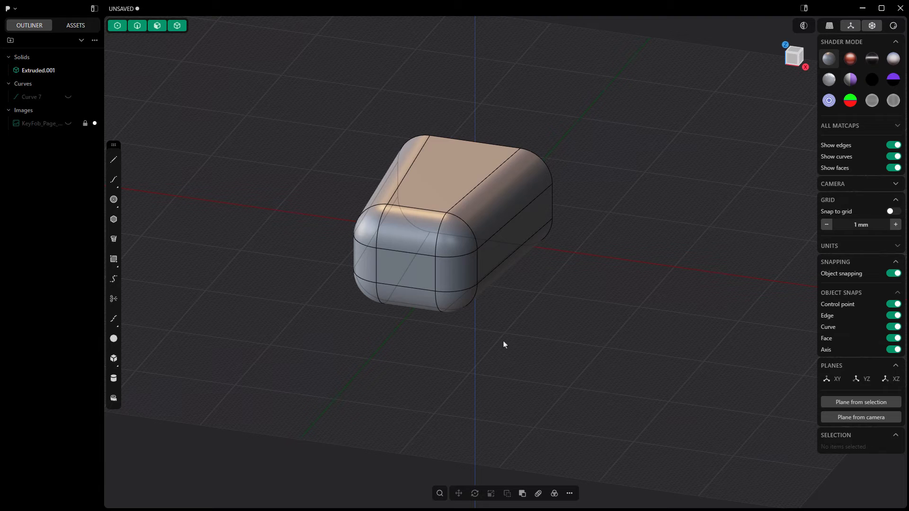
{"action": "left_click", "coordinate": [416, 270]}
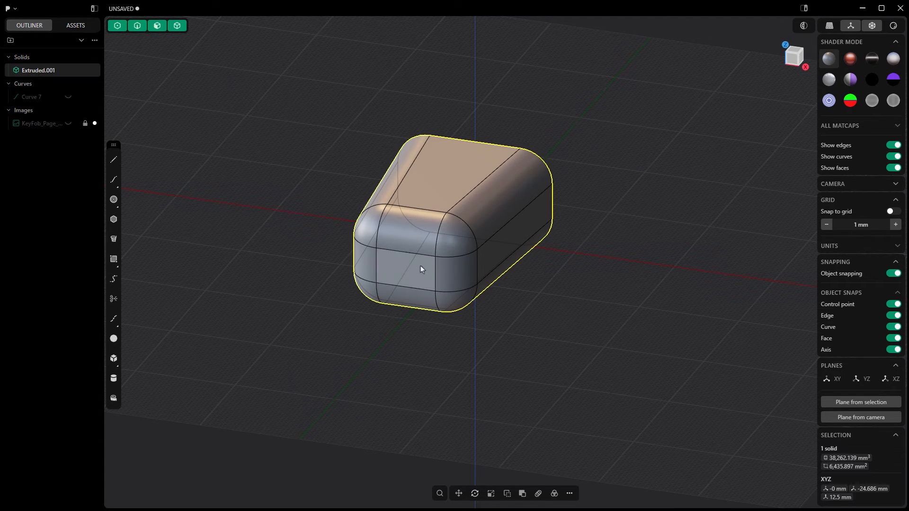
{"action": "left_click", "coordinate": [421, 265]}
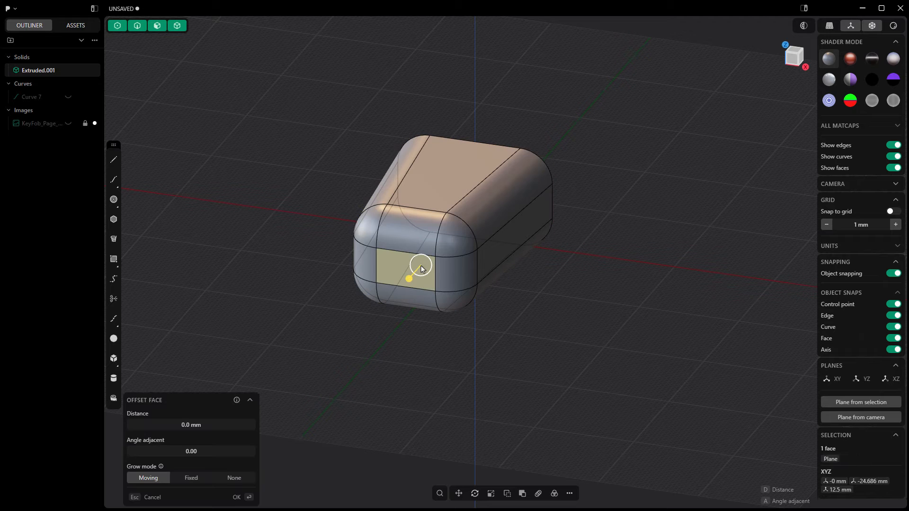
{"action": "left_click", "coordinate": [413, 233], "text": "shift"}
{"action": "left_click", "coordinate": [444, 184], "text": "shift"}
{"action": "middle_click_drag", "start_coordinate": [521, 268], "coordinate": [368, 266]}
{"action": "left_click", "coordinate": [647, 235], "text": "shift"}
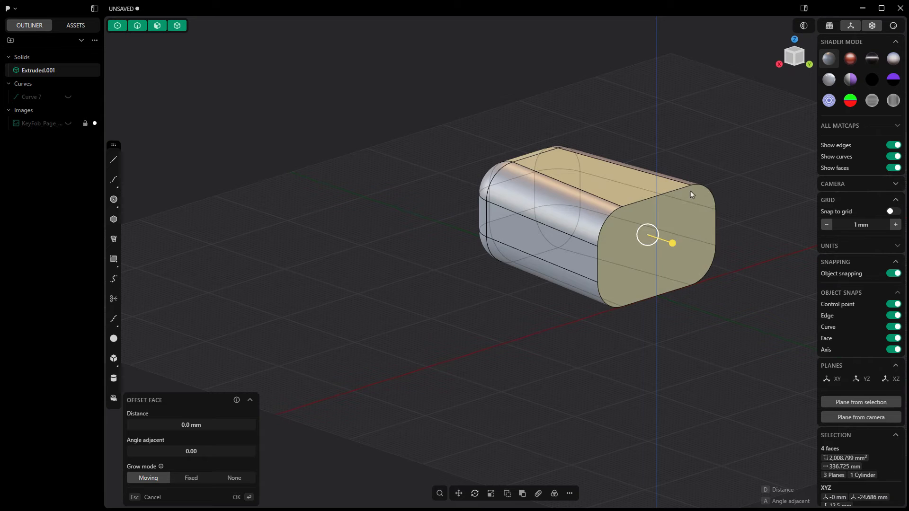
{"action": "middle_click_drag", "start_coordinate": [690, 191], "coordinate": [474, 229]}
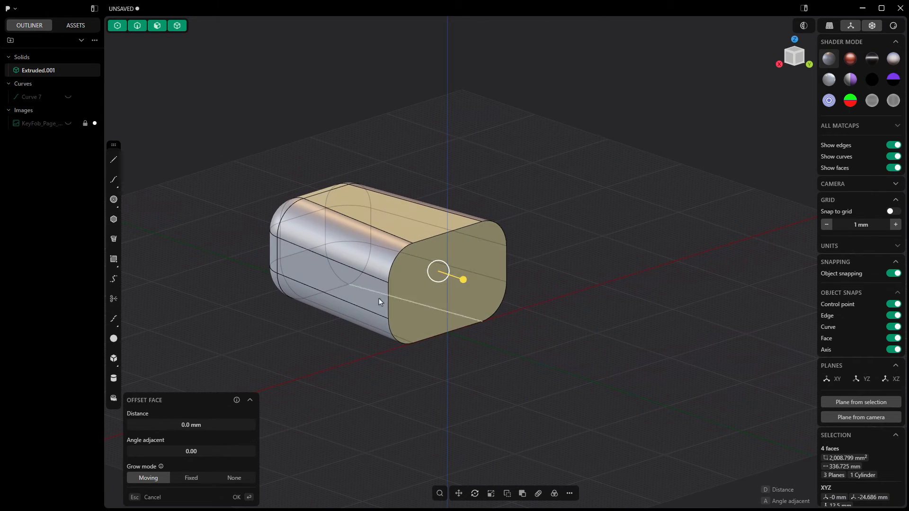
{"action": "middle_click_drag", "start_coordinate": [324, 318], "coordinate": [354, 276]}
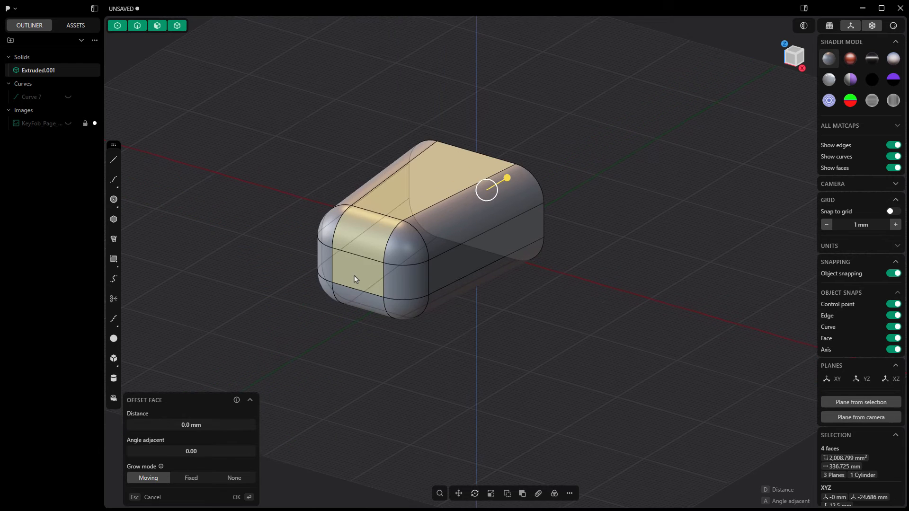
- Start the Hollow command on the four selected faces and set its thickness to -2 mm
{"action": "left_click", "coordinate": [440, 494]}
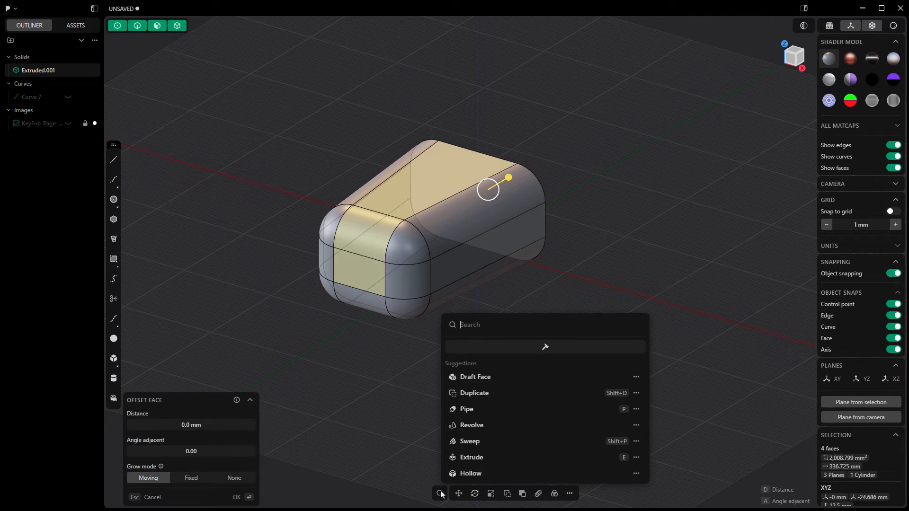
{"action": "type", "text": "holl"}
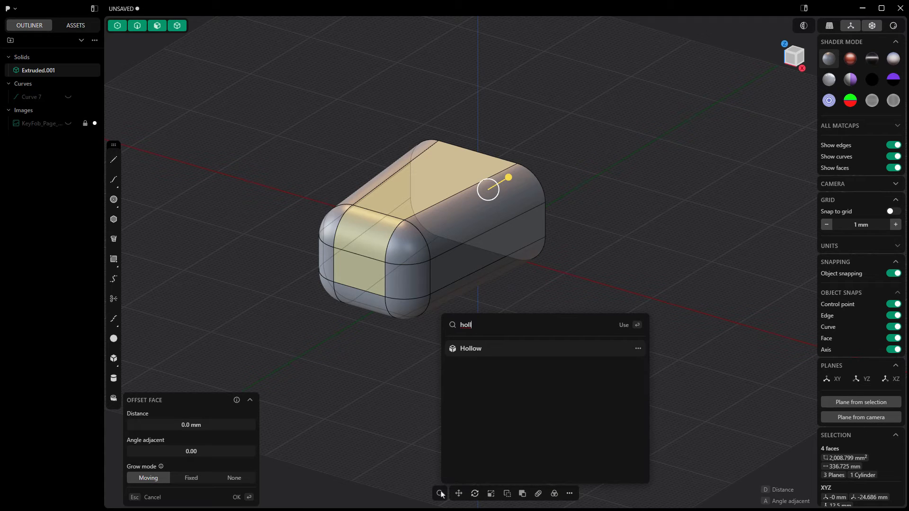
{"action": "key", "text": "Return"}
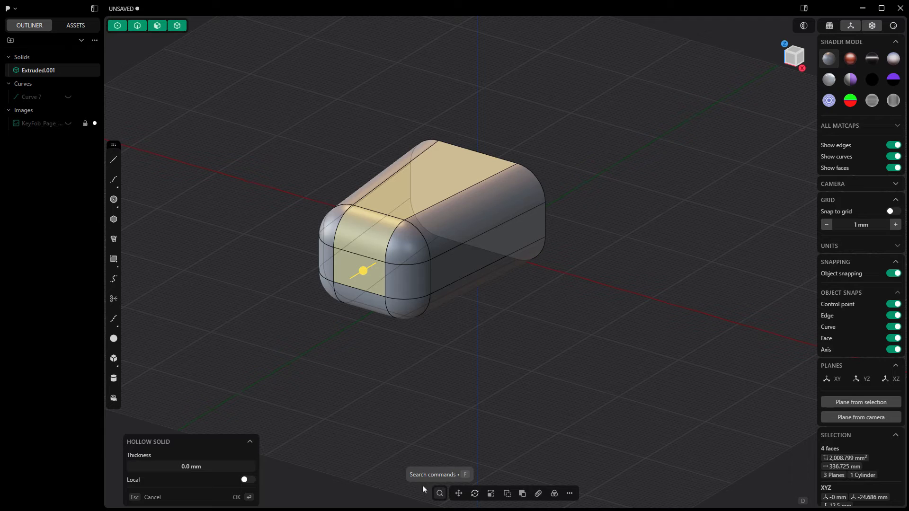
{"action": "left_click", "coordinate": [207, 468]}
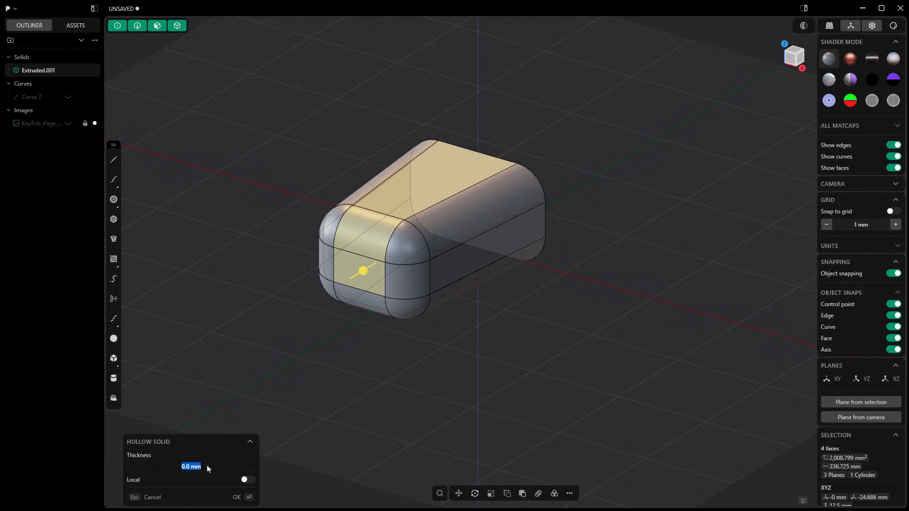
{"action": "type", "text": "-2"}
{"action": "key", "text": "Return"}
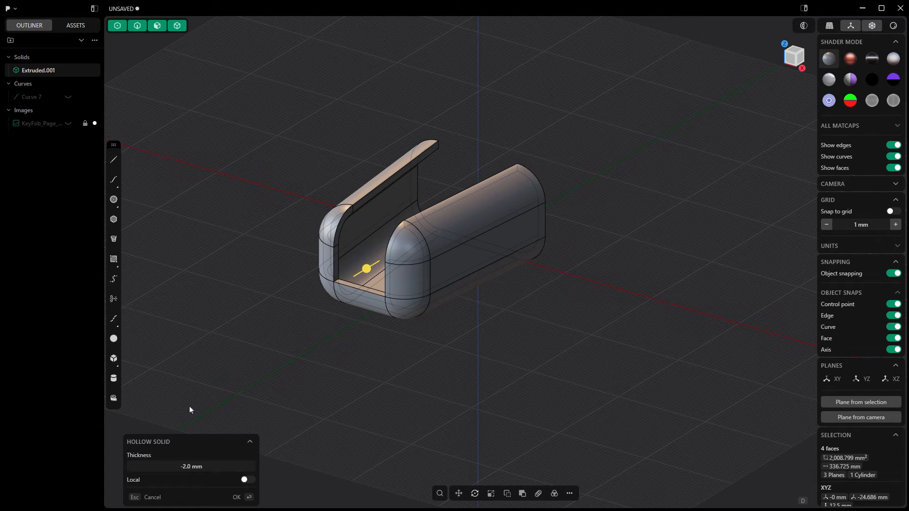
- Try a hollow thickness of 2 mm to compare the wall direction
{"action": "left_click", "coordinate": [199, 467]}
{"action": "type", "text": "2"}
{"action": "key", "text": "Return"}
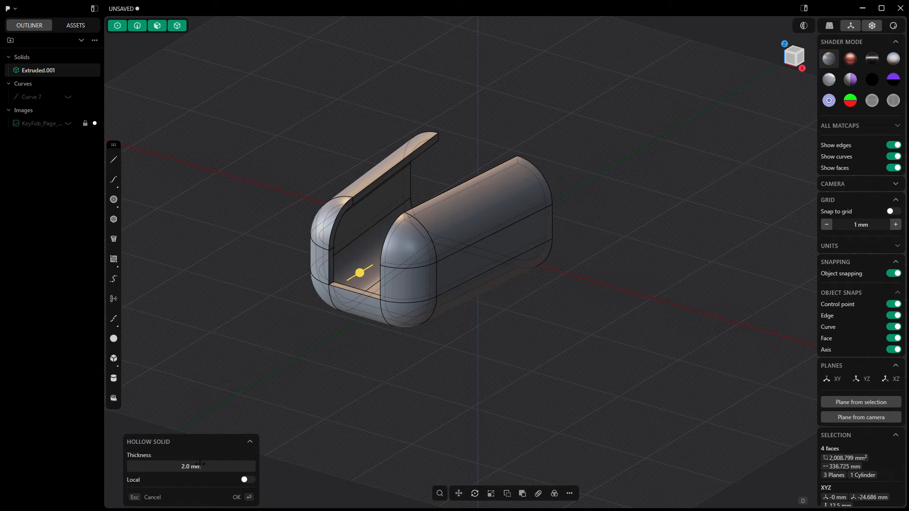
- Set the hollow thickness to -2 mm and apply it to the key fob solid
{"action": "left_click", "coordinate": [199, 465]}
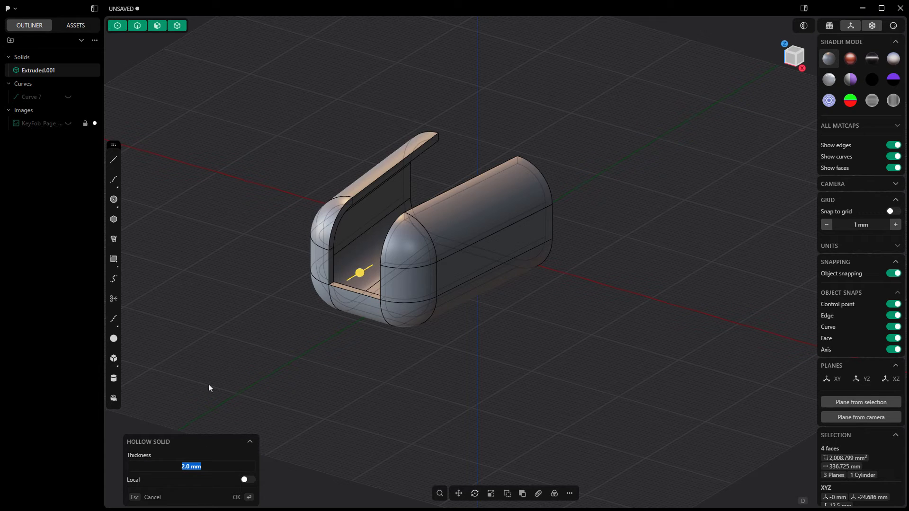
{"action": "type", "text": "-2"}
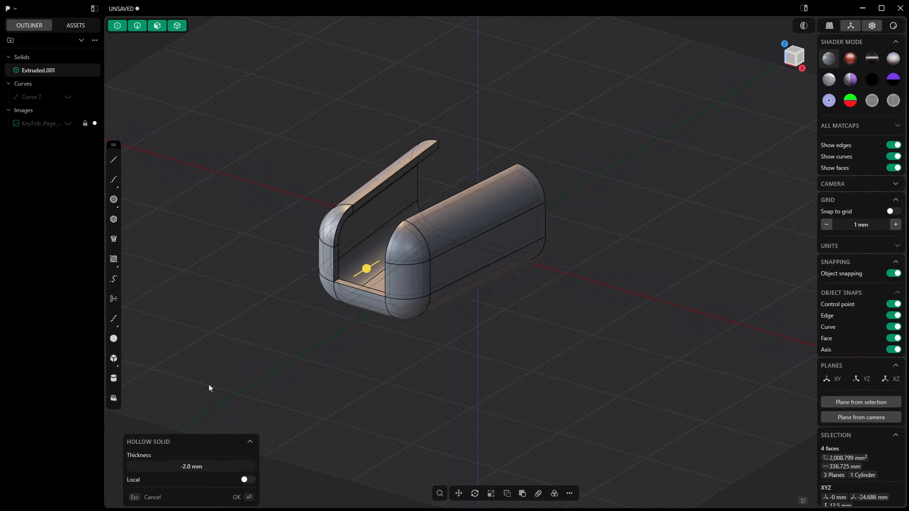
{"action": "key", "text": "Return"}
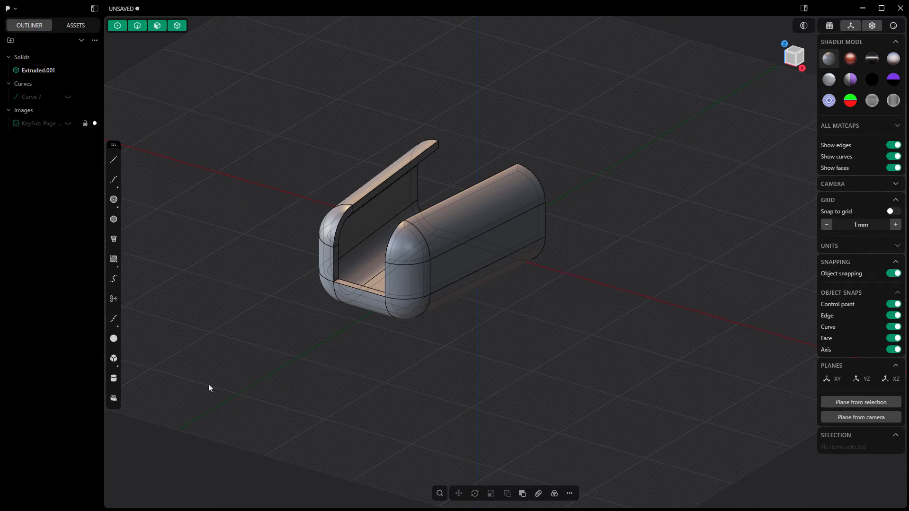
- Create a temporary construction plane from the flat inner floor face of the hollowed shell
{"action": "mouse_move", "coordinate": [306, 365]}
{"action": "middle_mouse_down"}
{"action": "mouse_move", "coordinate": [357, 337]}
{"action": "mouse_move", "coordinate": [351, 409]}
{"action": "middle_mouse_up"}
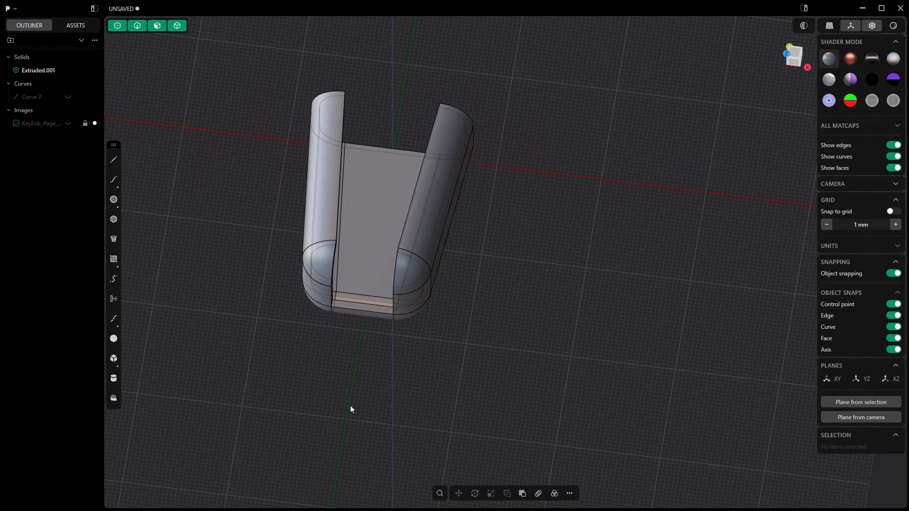
{"action": "middle_click_drag", "start_coordinate": [351, 409], "coordinate": [384, 218]}
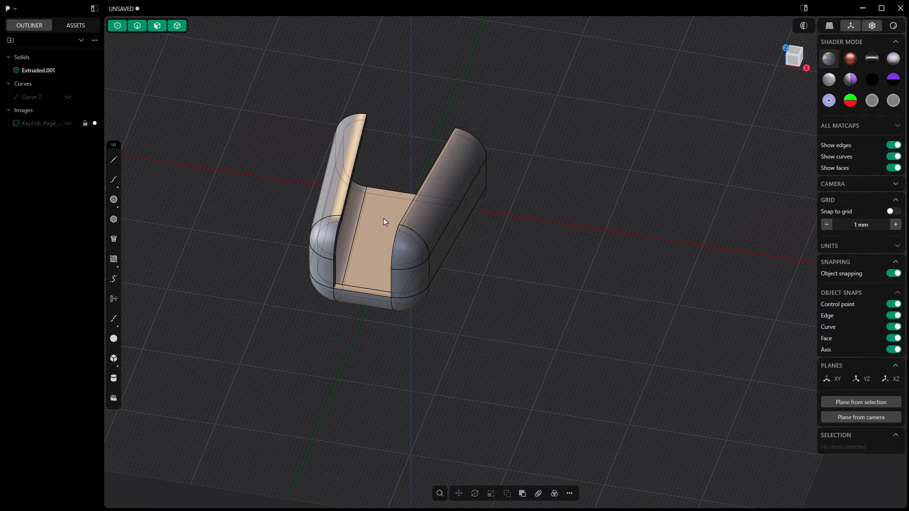
{"action": "left_click", "coordinate": [383, 218]}
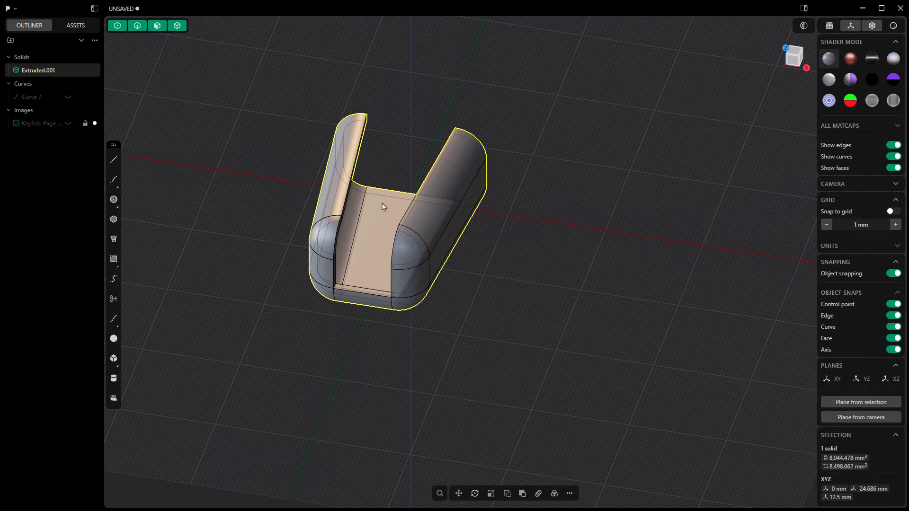
{"action": "left_click", "coordinate": [381, 211]}
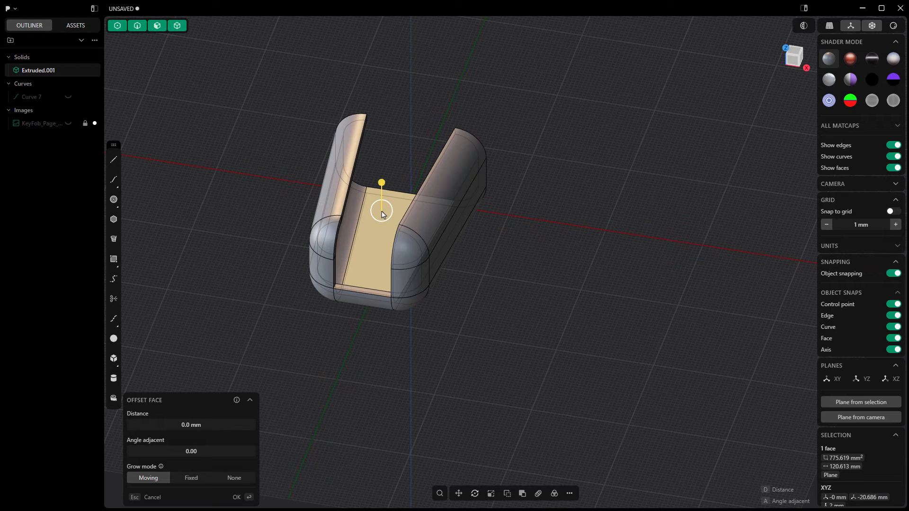
{"action": "left_click", "coordinate": [890, 408]}
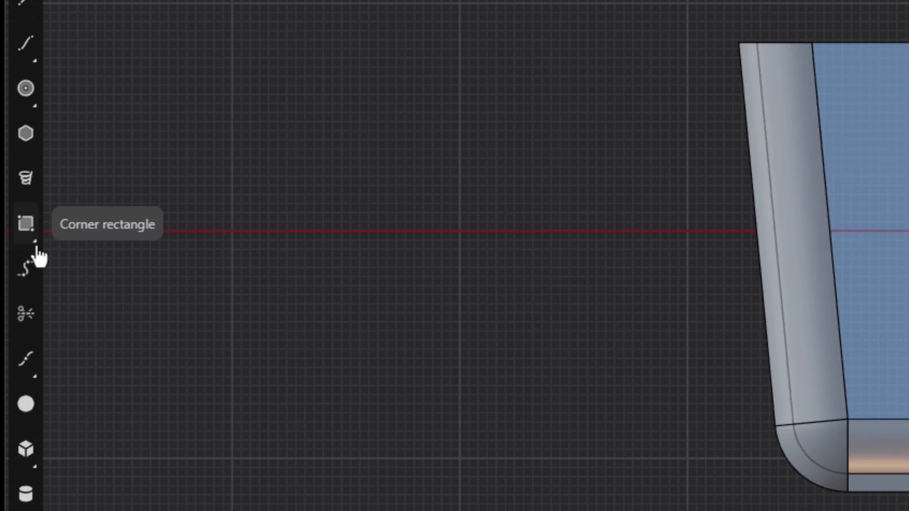
- Draw a centre rectangle about 80 by 25 mm from the axis intersection on the floor, extending past both side walls
{"action": "left_click", "coordinate": [28, 231]}
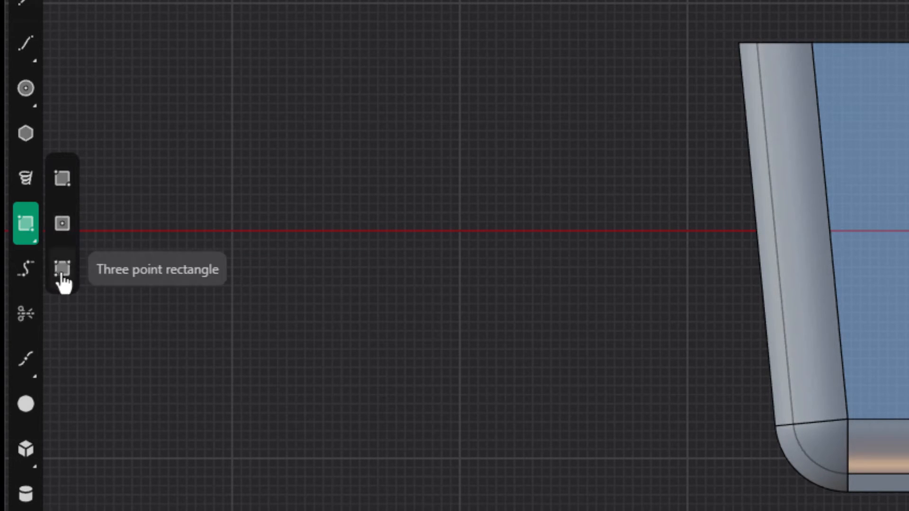
{"action": "left_click", "coordinate": [62, 224]}
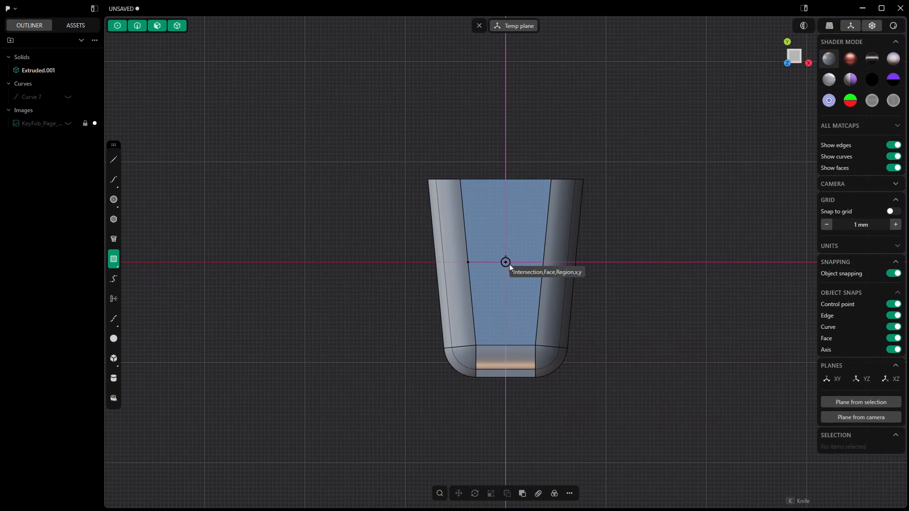
{"action": "left_click", "coordinate": [506, 261]}
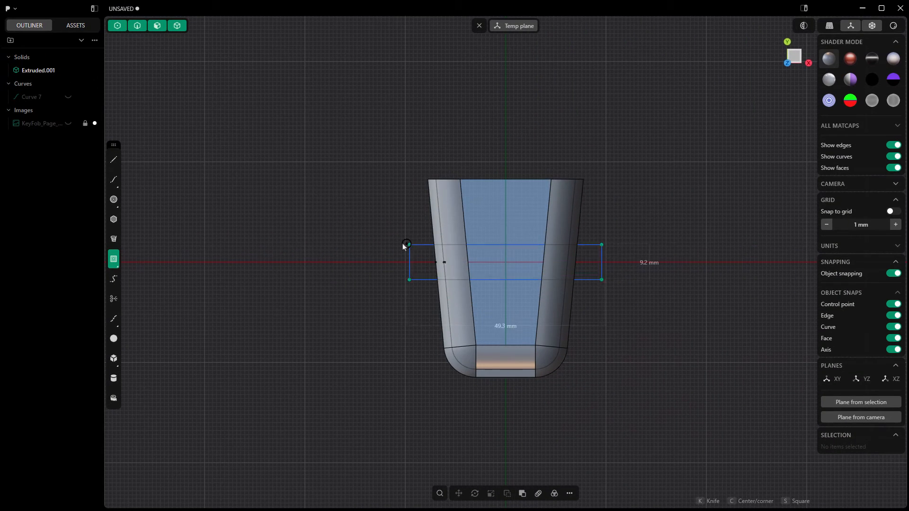
{"action": "left_click", "coordinate": [346, 211]}
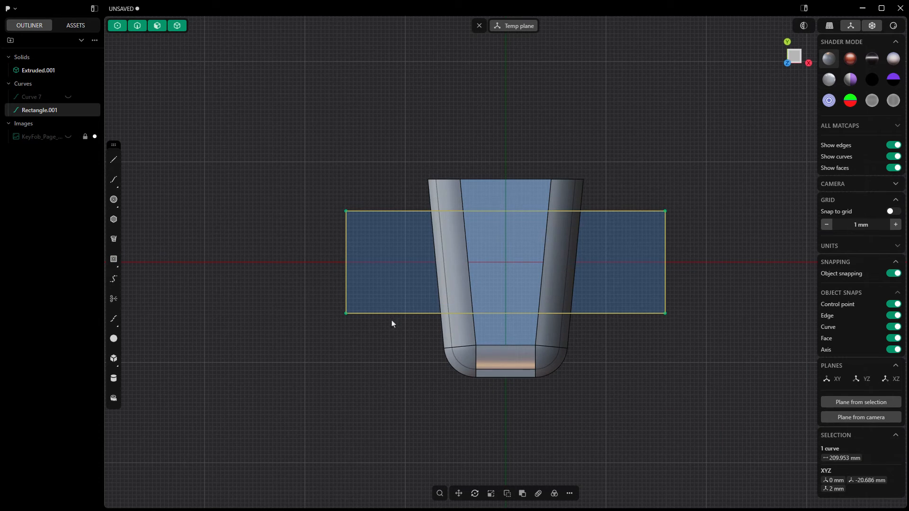
- Extrude all three regions of the rectangle upward as a separate box reaching above the shell's side walls
{"action": "left_click", "coordinate": [392, 280]}
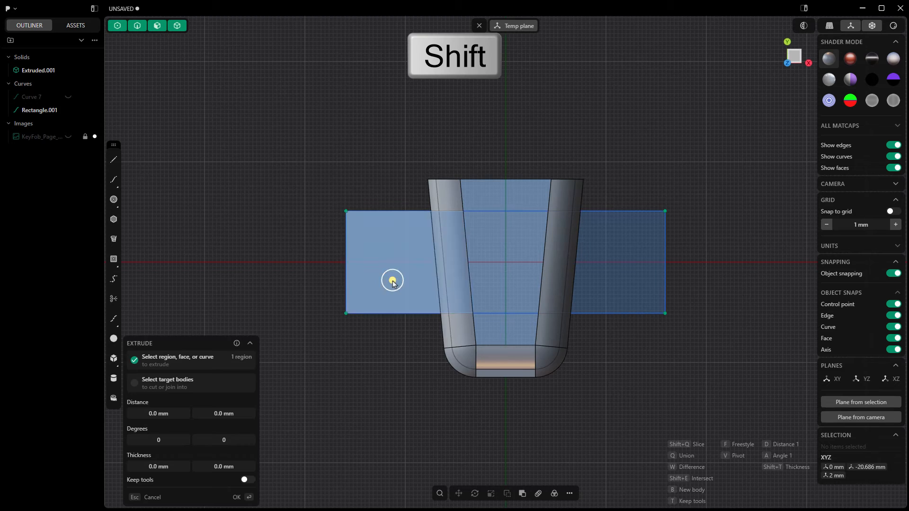
{"action": "left_click", "coordinate": [495, 268], "text": "shift"}
{"action": "left_click", "coordinate": [607, 270], "text": "shift"}
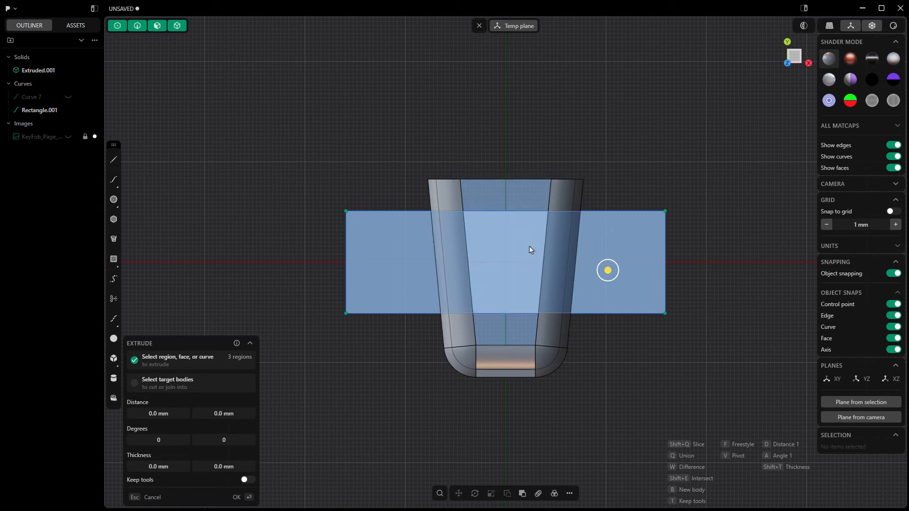
{"action": "middle_click_drag", "start_coordinate": [529, 249], "coordinate": [521, 346]}
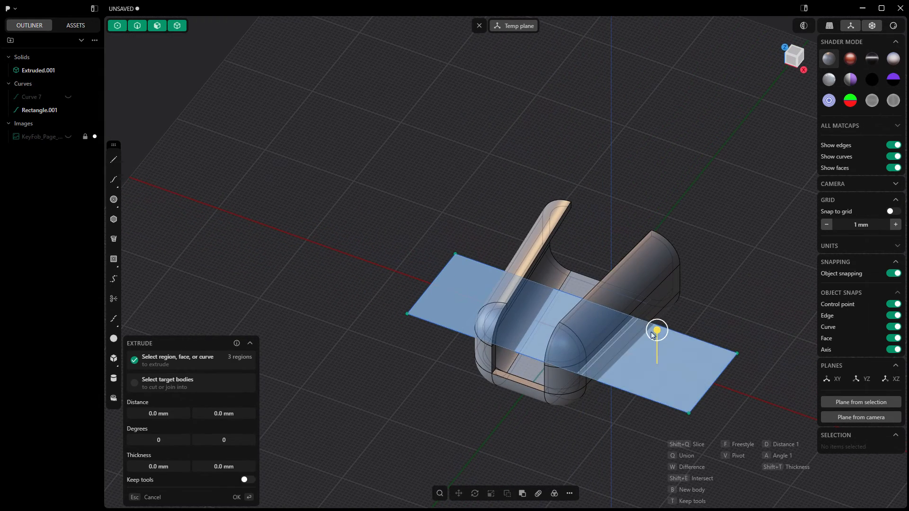
{"action": "left_click_drag", "start_coordinate": [656, 330], "coordinate": [640, 245]}
{"action": "key", "text": "Return"}
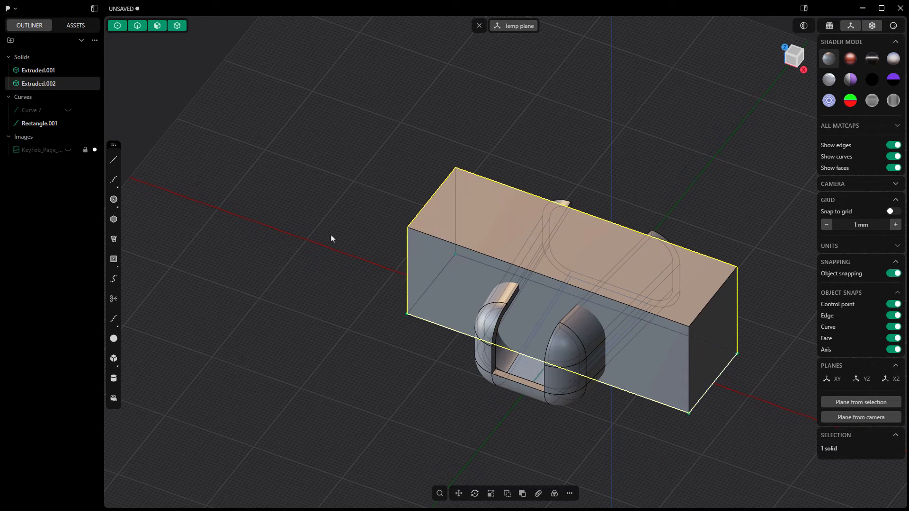
{"action": "middle_click_drag", "start_coordinate": [757, 415], "coordinate": [632, 355], "text": "shift"}
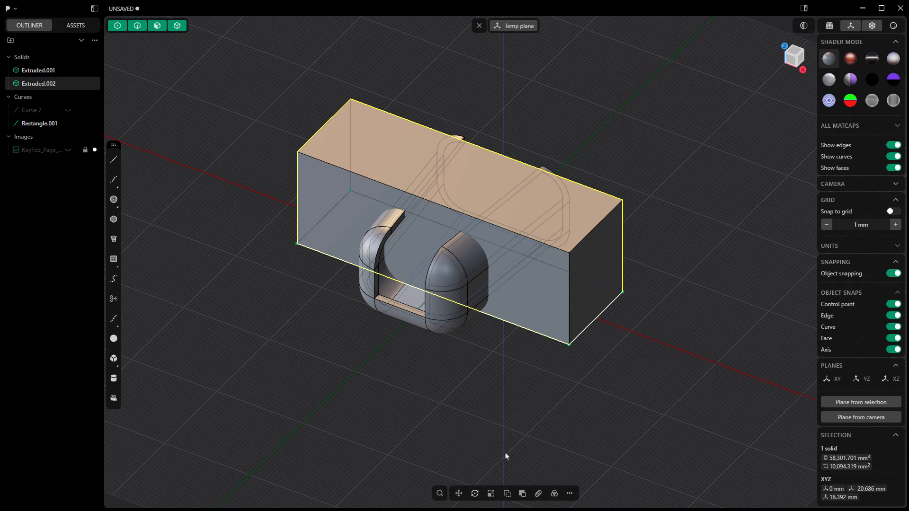
- Move the cutting box 2 mm upward along the Z axis, above the shell's inner floor
{"action": "left_click", "coordinate": [458, 493]}
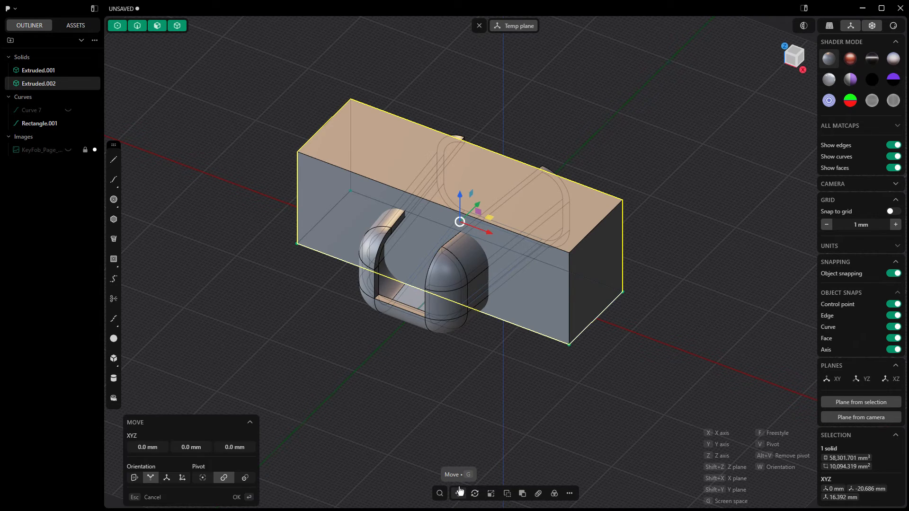
{"action": "key", "text": "z"}
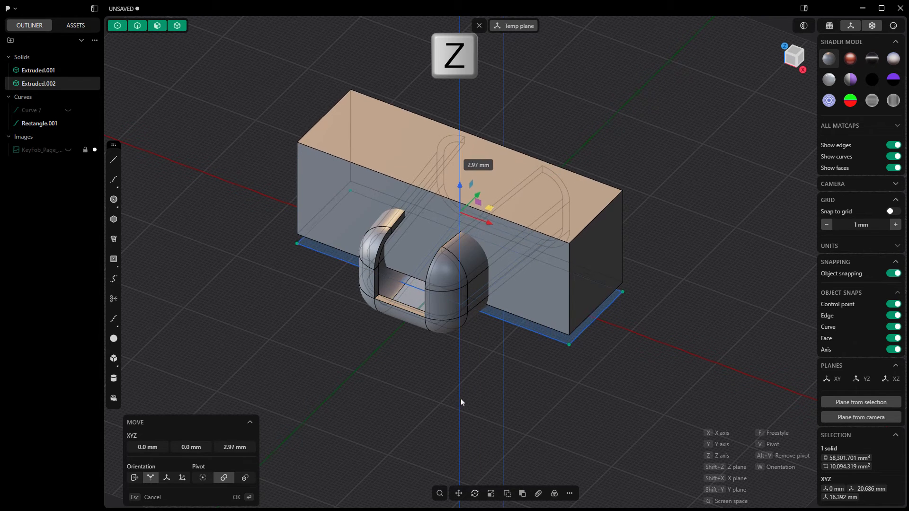
{"action": "left_click", "coordinate": [462, 400]}
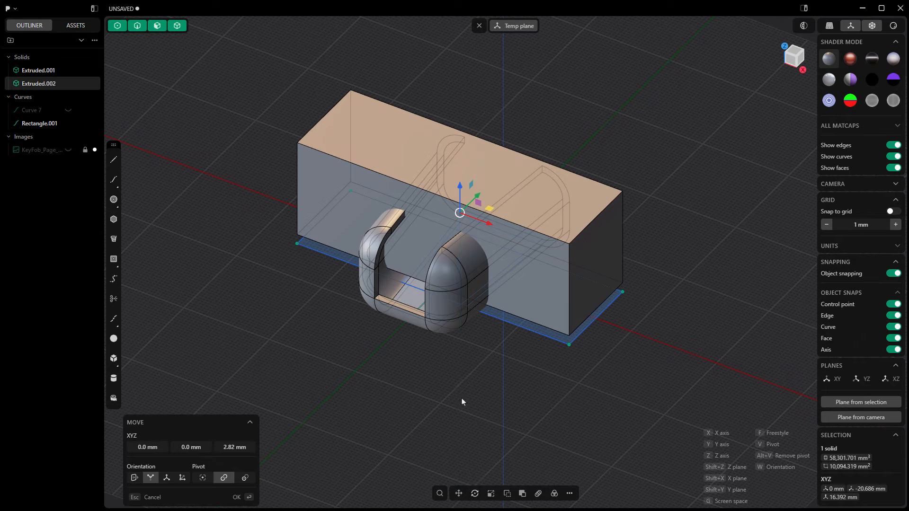
{"action": "left_click", "coordinate": [228, 445]}
{"action": "type", "text": "2"}
{"action": "key", "text": "Tab"}
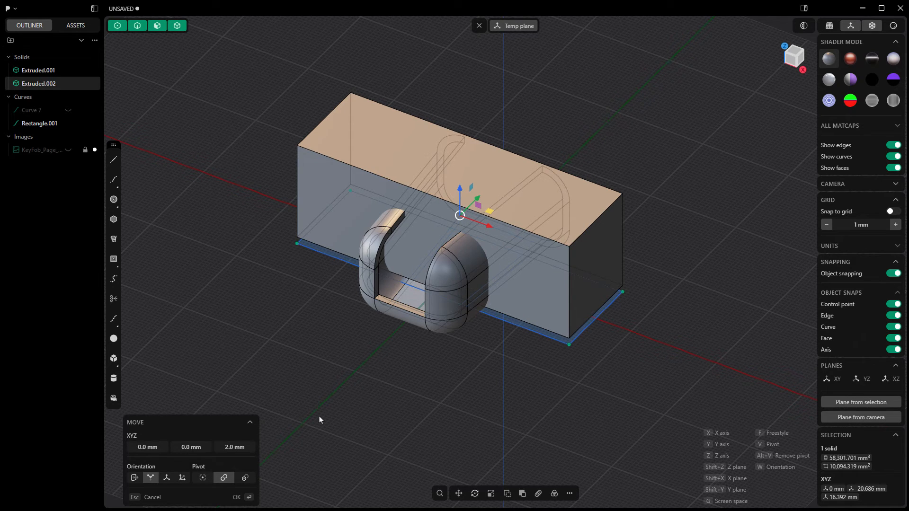
{"action": "key", "text": "Return"}
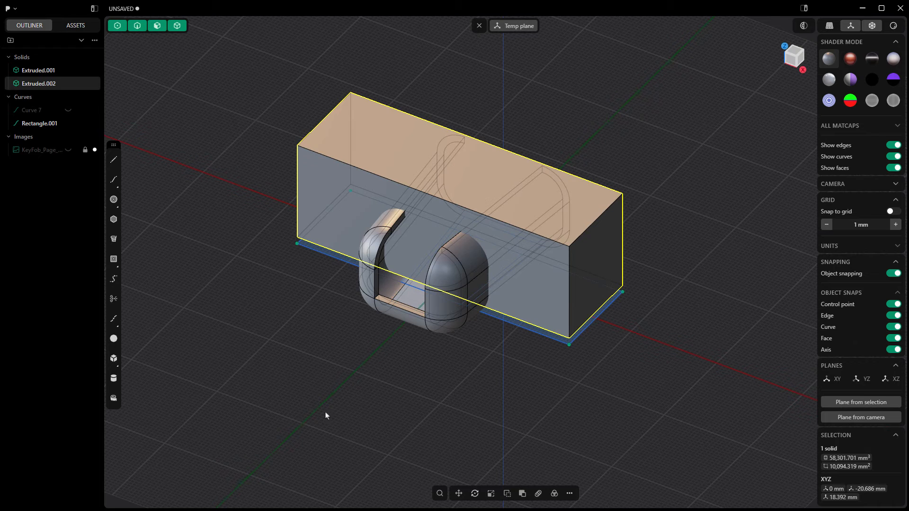
- Subtract the box from the key fob shell with a Boolean Difference, without keeping the tool body
{"action": "left_click", "coordinate": [442, 325]}
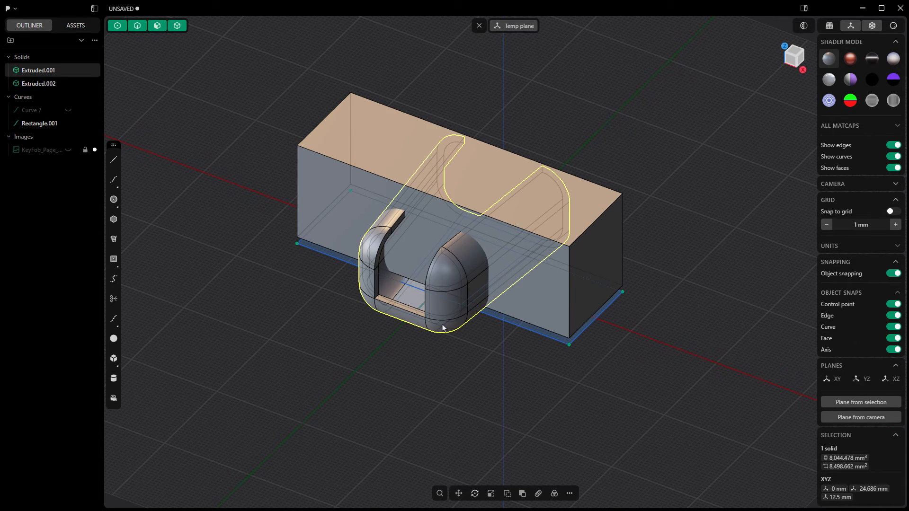
{"action": "left_click", "coordinate": [521, 494]}
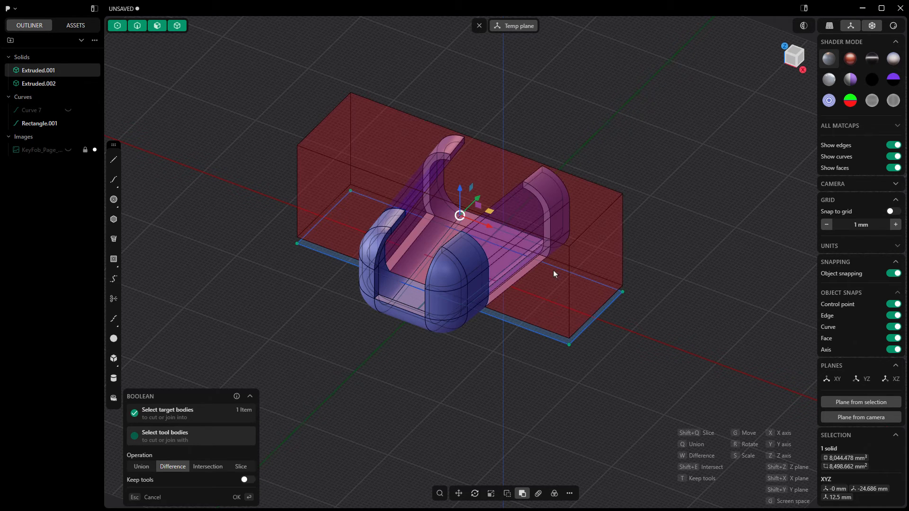
{"action": "left_click", "coordinate": [553, 271]}
{"action": "key", "text": "Return"}
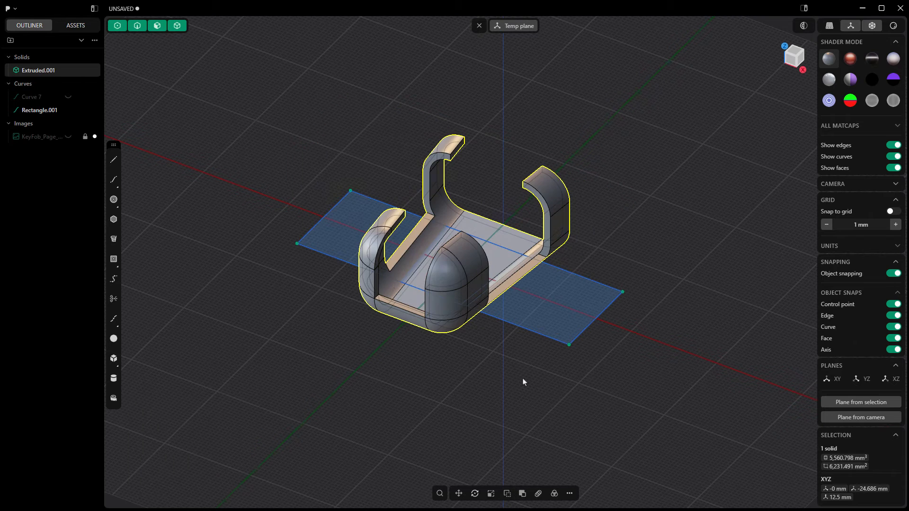
- Hide the rectangle curve and close the temporary construction plane
{"action": "left_click", "coordinate": [527, 333]}
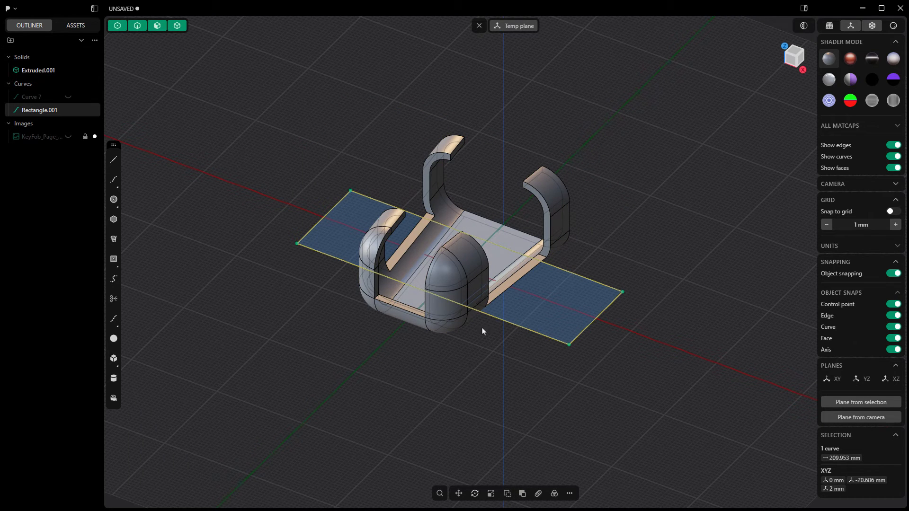
{"action": "mouse_move", "coordinate": [66, 114]}
{"action": "left_click", "coordinate": [68, 111]}
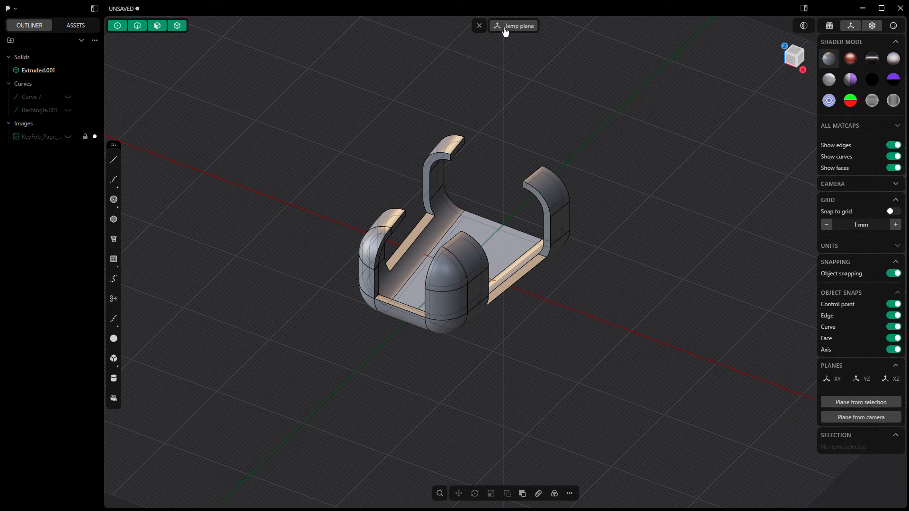
{"action": "left_click", "coordinate": [479, 26]}
- Offset the cut side faces of the two closed-end corner clips by -6 mm to narrow the clips
{"action": "right_click_drag", "start_coordinate": [505, 114], "coordinate": [439, 260]}
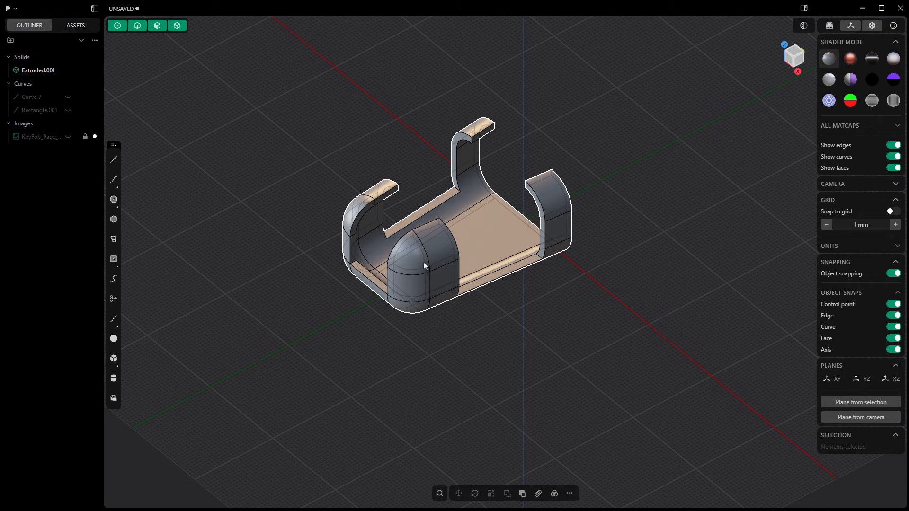
{"action": "middle_click_drag", "start_coordinate": [424, 262], "coordinate": [443, 270]}
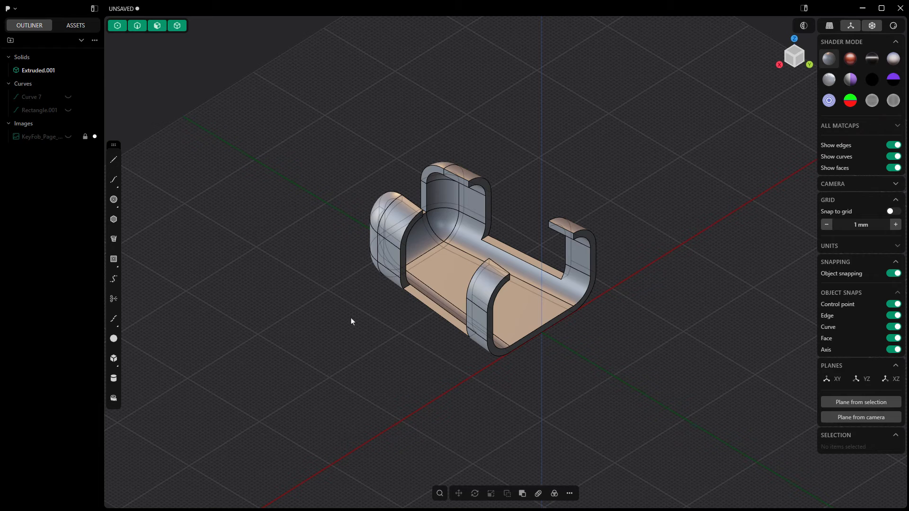
{"action": "scroll", "coordinate": [483, 192], "scroll_direction": "up", "scroll_amount": 6}
{"action": "left_click", "coordinate": [482, 179]}
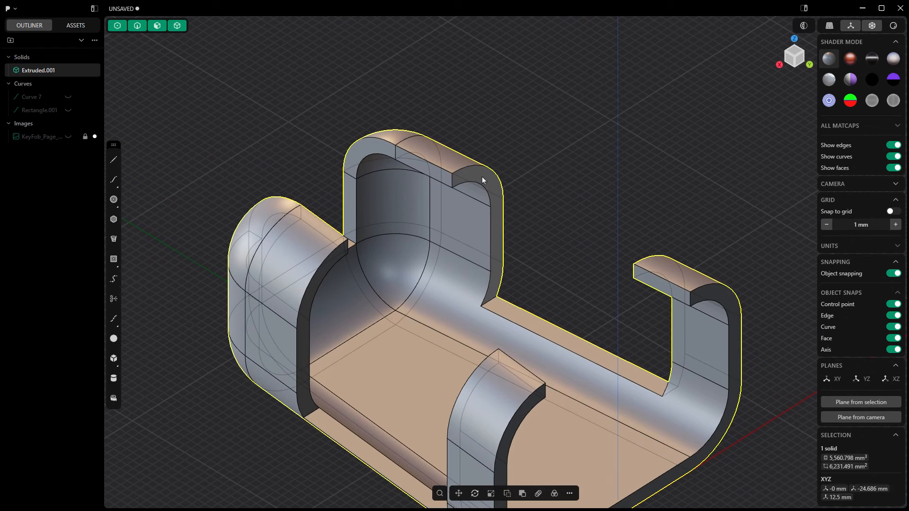
{"action": "left_click", "coordinate": [481, 177]}
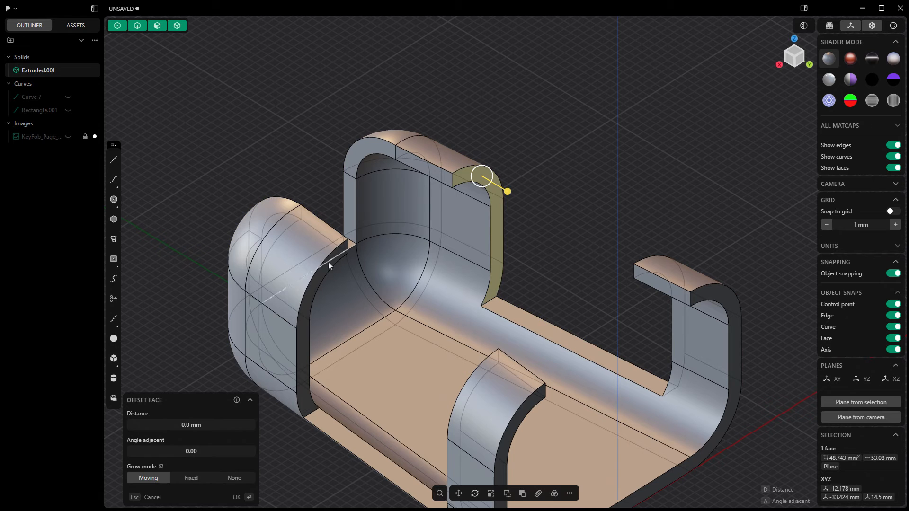
{"action": "left_click", "coordinate": [306, 311], "text": "shift"}
{"action": "mouse_move", "coordinate": [307, 310]}
{"action": "left_mouse_down"}
{"action": "mouse_move", "coordinate": [331, 319]}
{"action": "mouse_move", "coordinate": [293, 303]}
{"action": "mouse_move", "coordinate": [403, 367]}
{"action": "mouse_move", "coordinate": [290, 305]}
{"action": "left_mouse_up"}
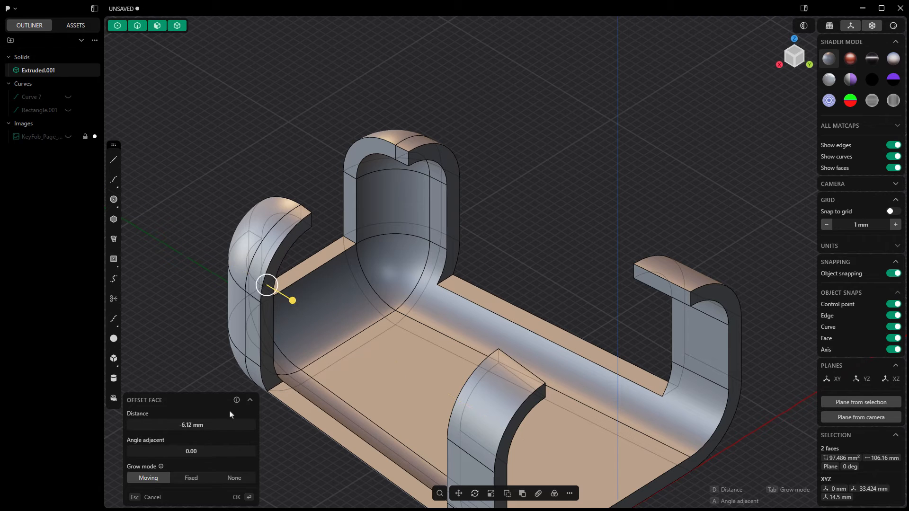
{"action": "left_click", "coordinate": [202, 428]}
{"action": "type", "text": "-"}
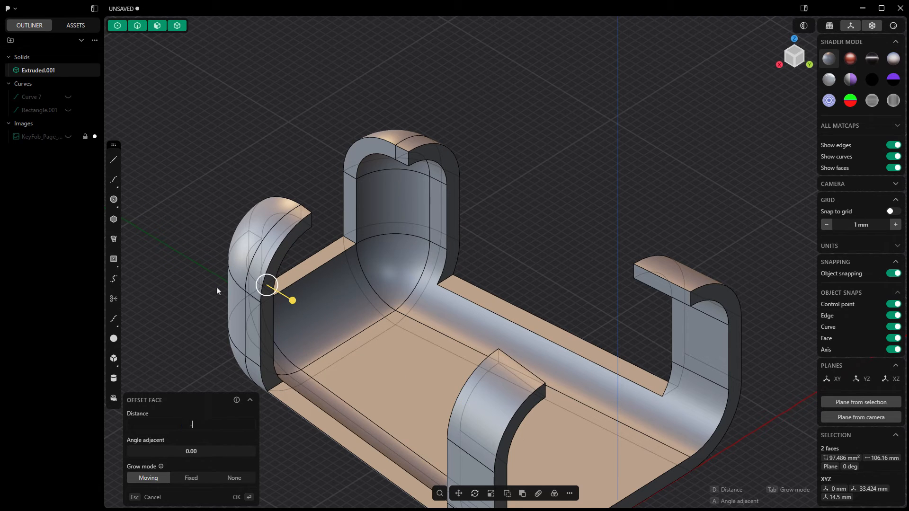
{"action": "type", "text": "6"}
{"action": "key", "text": "Return"}
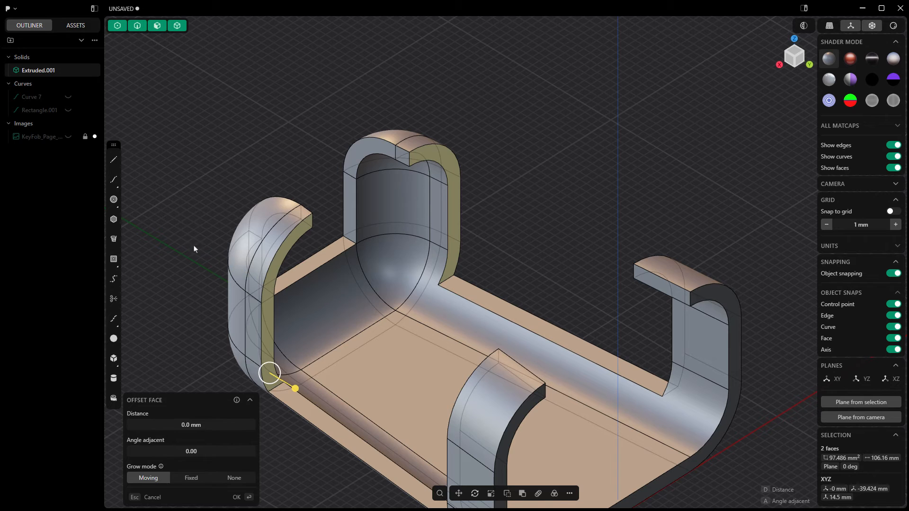
{"action": "key", "text": "Return"}
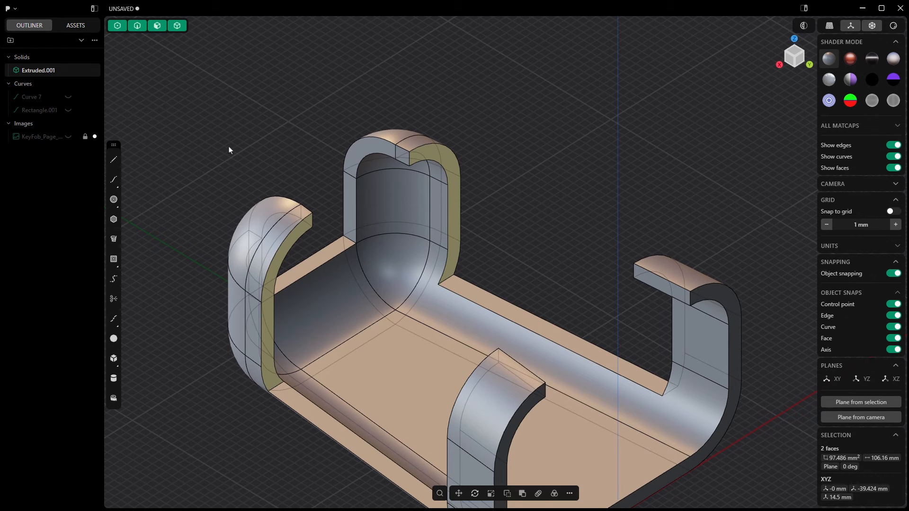
{"action": "key", "text": "Escape"}
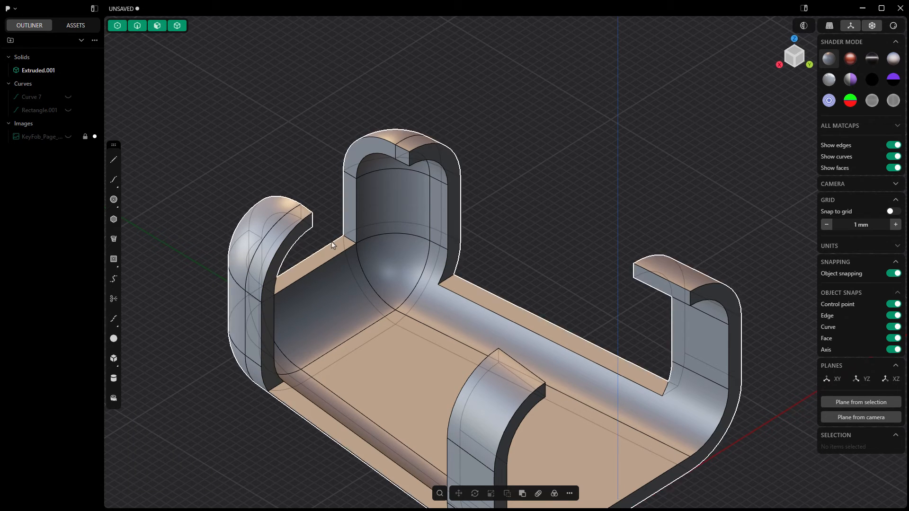
- Start a fillet of about 3 mm on the end-wall corner edge and add the short corner edges of both closed-end clips
{"action": "left_click", "coordinate": [351, 239]}
{"action": "key", "text": "f"}
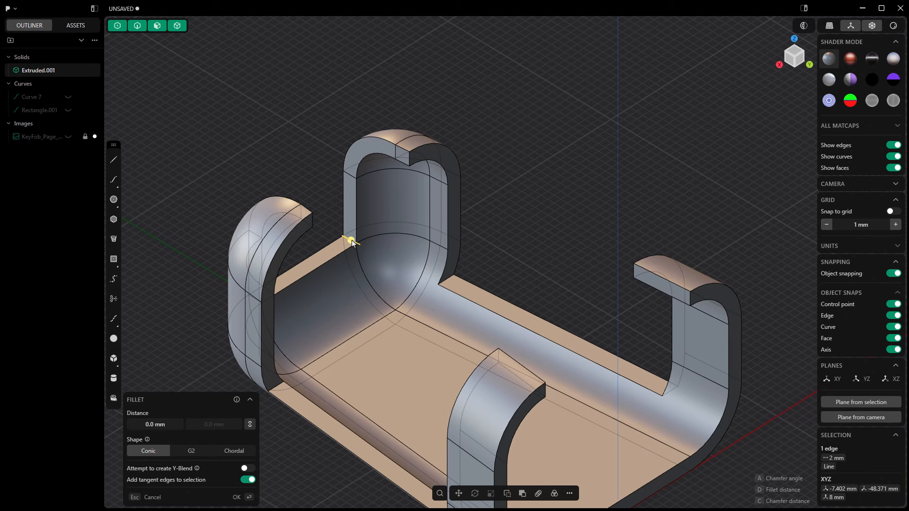
{"action": "left_click_drag", "start_coordinate": [351, 241], "coordinate": [319, 279]}
{"action": "middle_click_drag", "start_coordinate": [319, 277], "coordinate": [245, 246]}
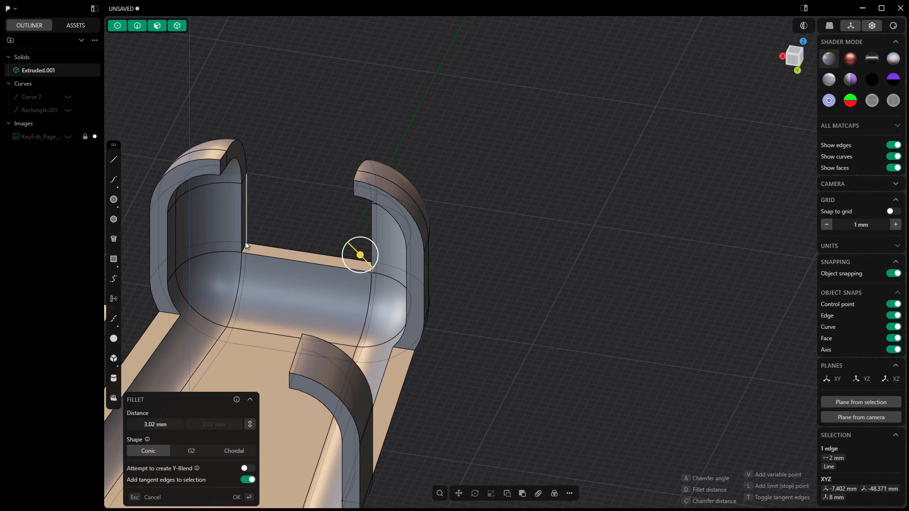
{"action": "left_click", "coordinate": [245, 247], "text": "ctrl"}
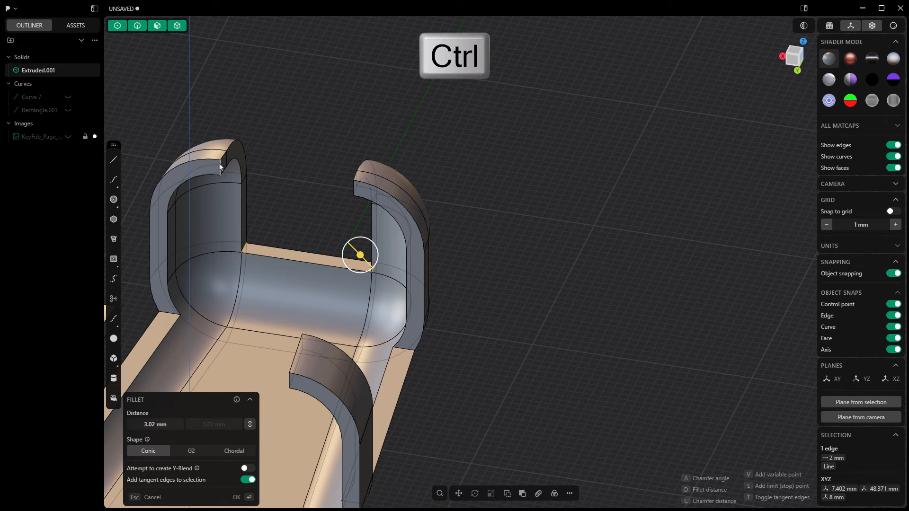
{"action": "left_click", "coordinate": [220, 168], "text": "ctrl"}
{"action": "left_click", "coordinate": [354, 190], "text": "ctrl"}
{"action": "left_click", "coordinate": [404, 349], "text": "ctrl"}
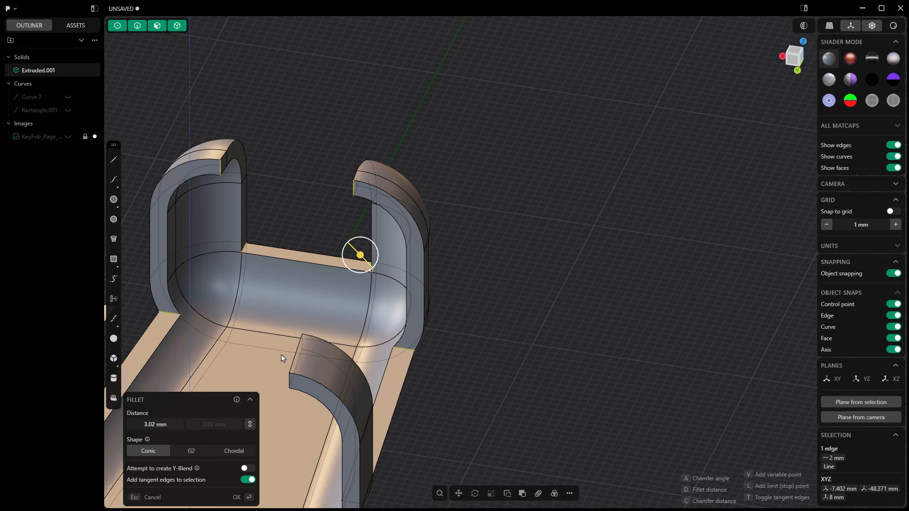
- Add the short corner edges of both open-end clips to the fillet and apply it
{"action": "middle_click_drag", "start_coordinate": [317, 385], "coordinate": [545, 193]}
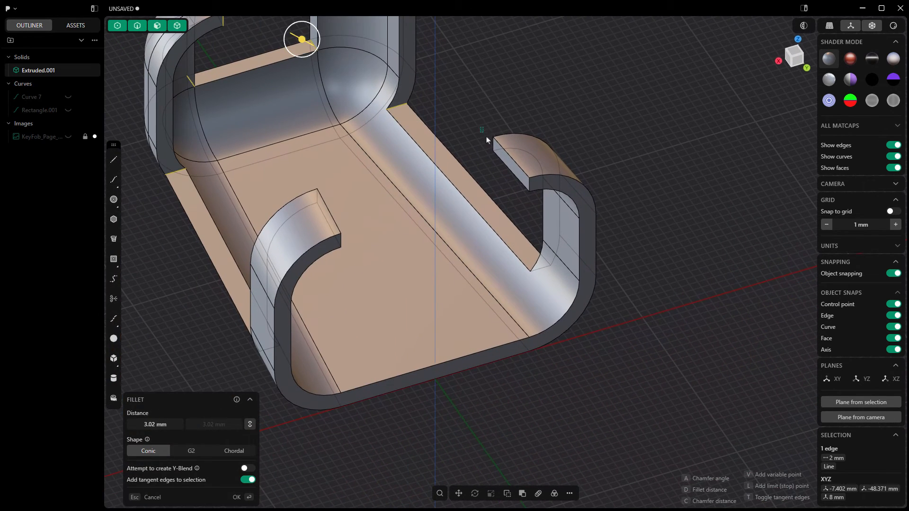
{"action": "left_click_drag", "start_coordinate": [486, 138], "coordinate": [535, 196]}
{"action": "left_click_drag", "start_coordinate": [526, 246], "coordinate": [543, 265]}
{"action": "left_click_drag", "start_coordinate": [302, 188], "coordinate": [333, 215]}
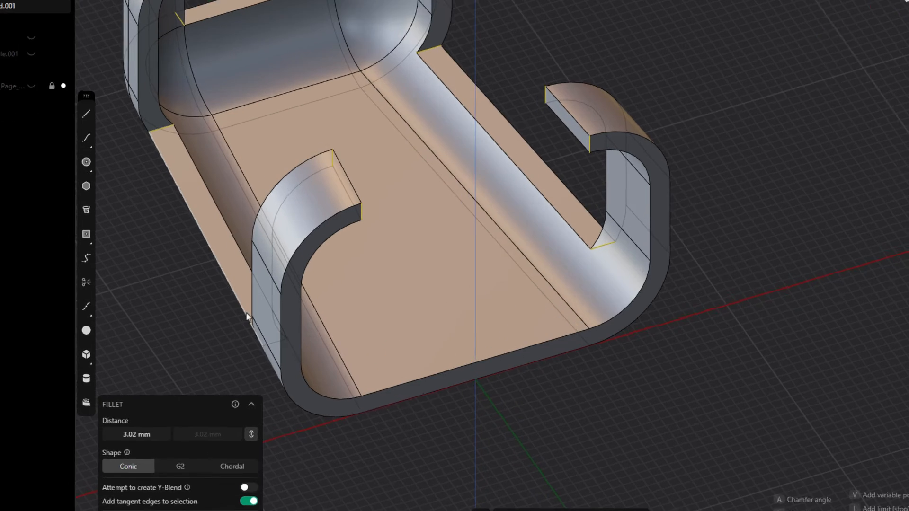
{"action": "left_click_drag", "start_coordinate": [245, 312], "coordinate": [301, 347]}
{"action": "mouse_move", "coordinate": [364, 321]}
{"action": "left_mouse_down"}
{"action": "mouse_move", "coordinate": [369, 330]}
{"action": "mouse_move", "coordinate": [368, 320]}
{"action": "left_mouse_up"}
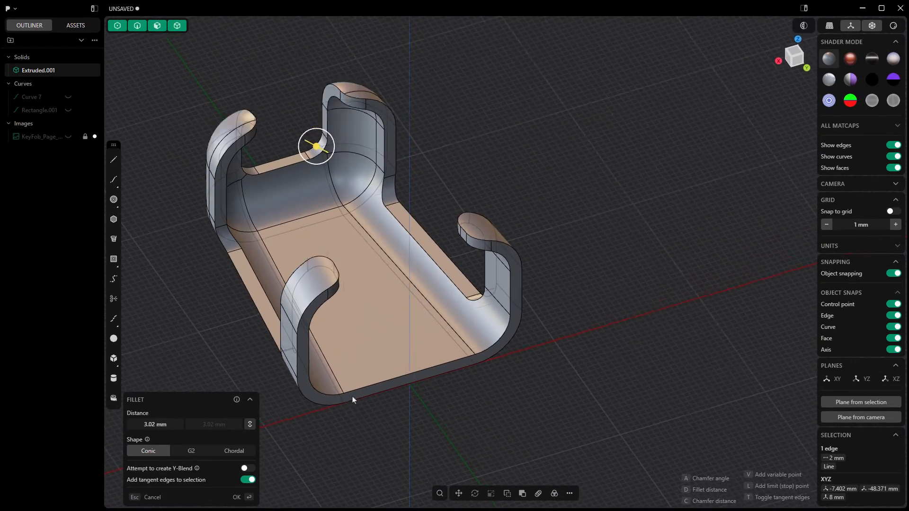
{"action": "middle_click_drag", "start_coordinate": [348, 395], "coordinate": [381, 377]}
{"action": "key", "text": "Return"}
- Chamfer the holder's inner and outer rim edges with a distance of -0.5 mm
{"action": "left_click", "coordinate": [470, 320]}
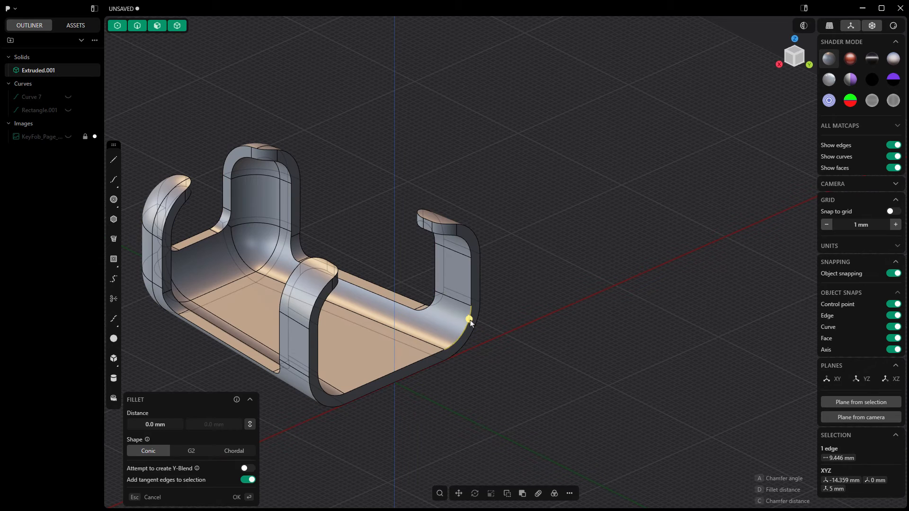
{"action": "left_click_drag", "start_coordinate": [469, 319], "coordinate": [473, 322]}
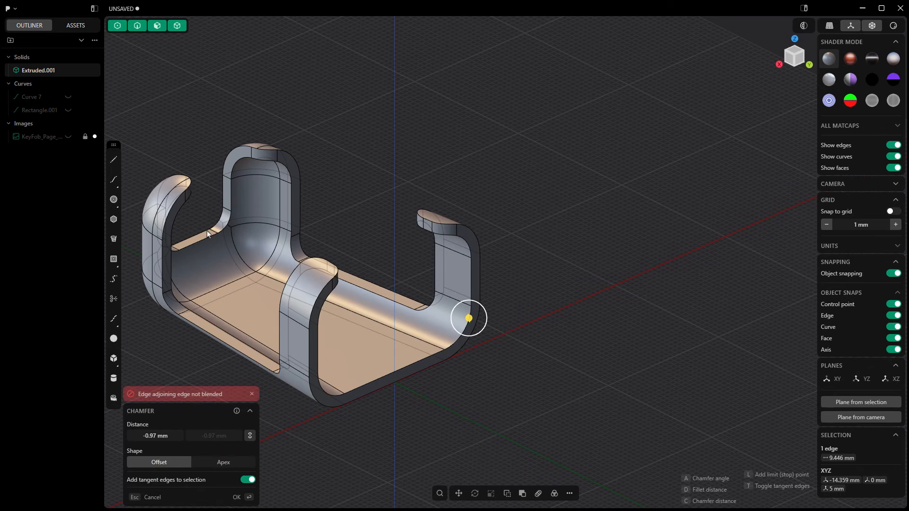
{"action": "left_click", "coordinate": [159, 436]}
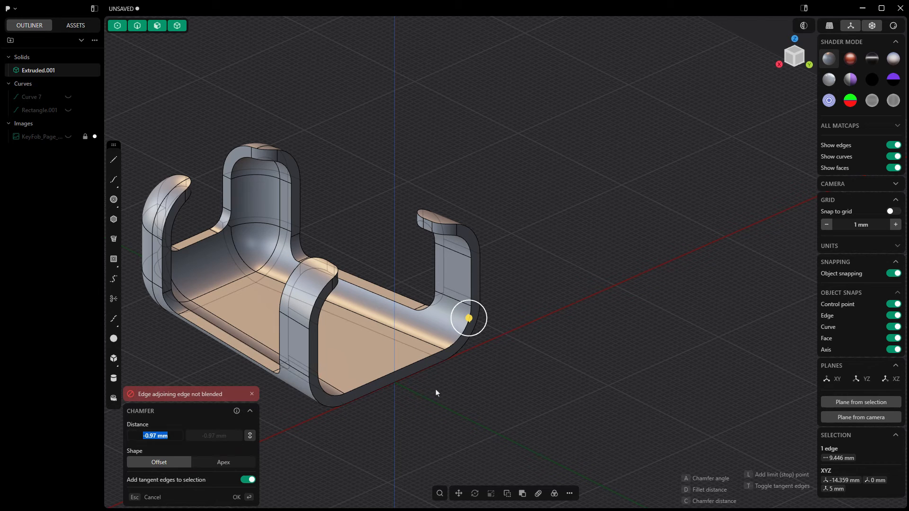
{"action": "type", "text": "-0"}
{"action": "type", "text": ".5"}
{"action": "key", "text": "Return"}
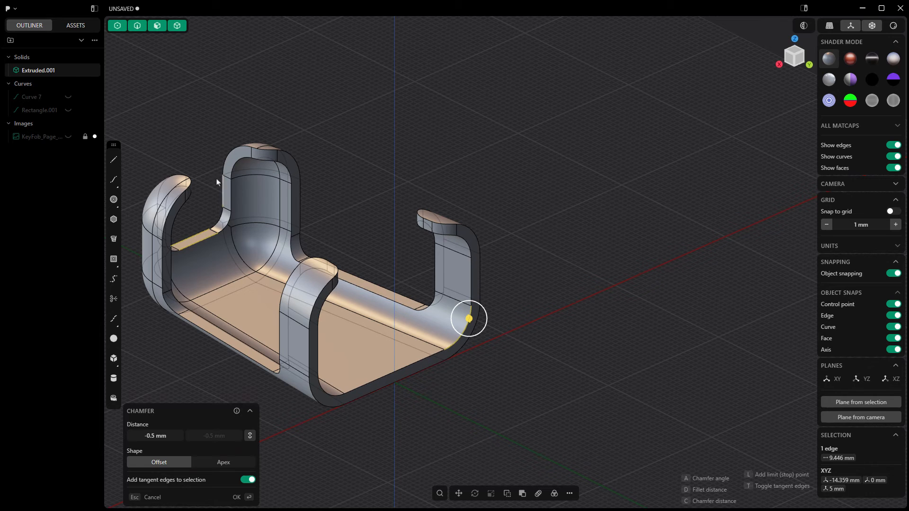
{"action": "left_click", "coordinate": [192, 184]}
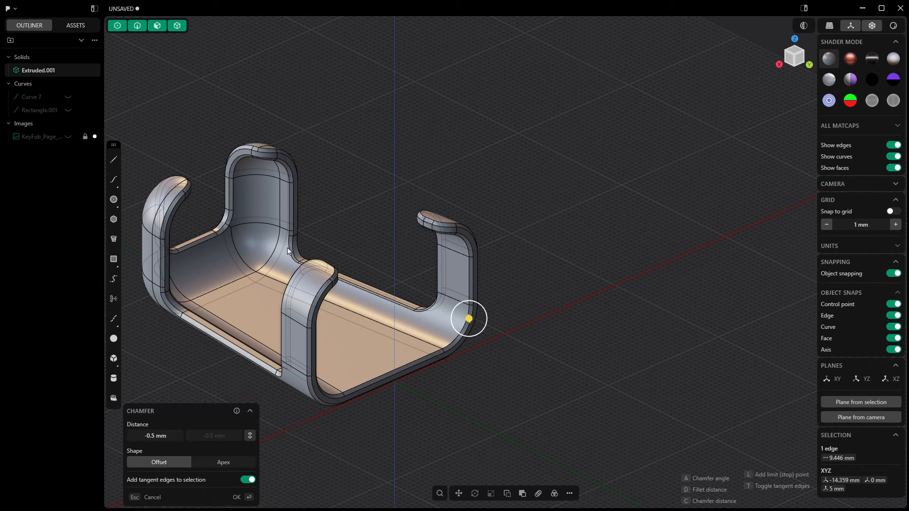
{"action": "middle_click_drag", "start_coordinate": [415, 339], "coordinate": [279, 328]}
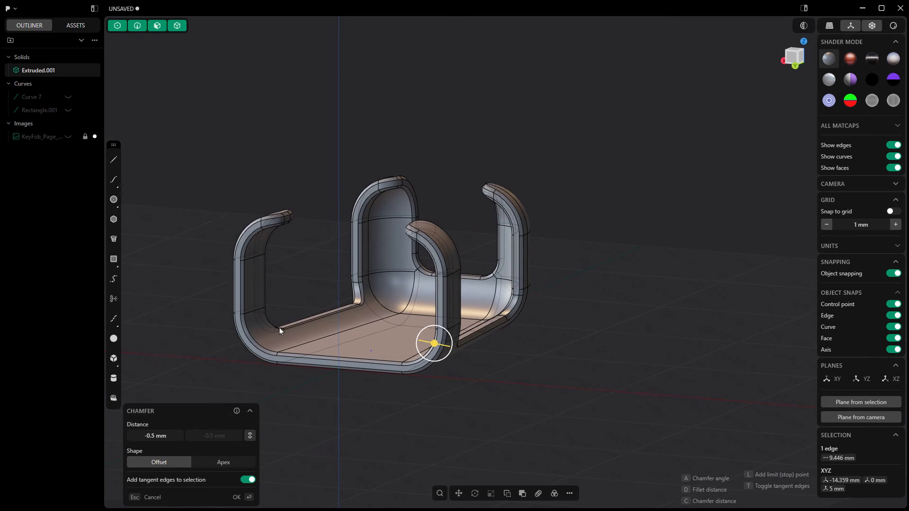
{"action": "key", "text": "Return"}
- Create a temporary construction plane from the holder's flat inner floor face
{"action": "middle_click_drag", "start_coordinate": [282, 284], "coordinate": [481, 350]}
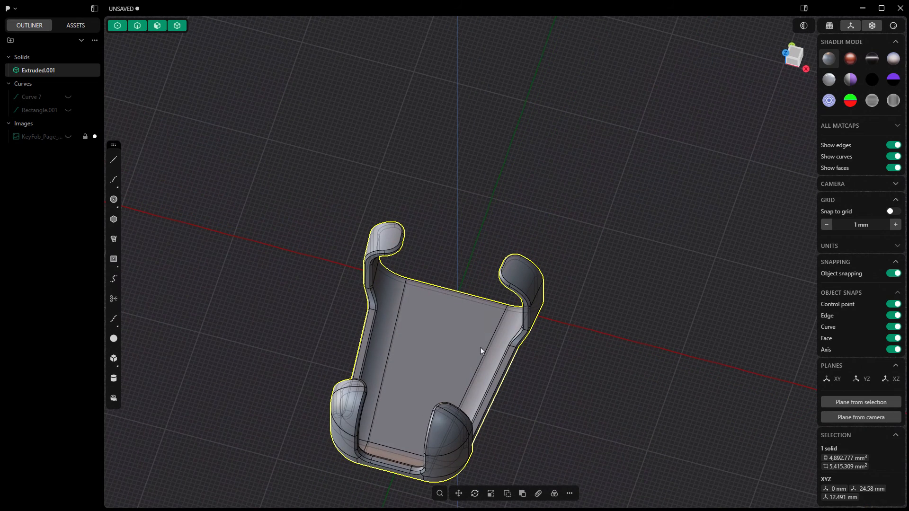
{"action": "left_click", "coordinate": [452, 319]}
{"action": "key", "text": "space"}
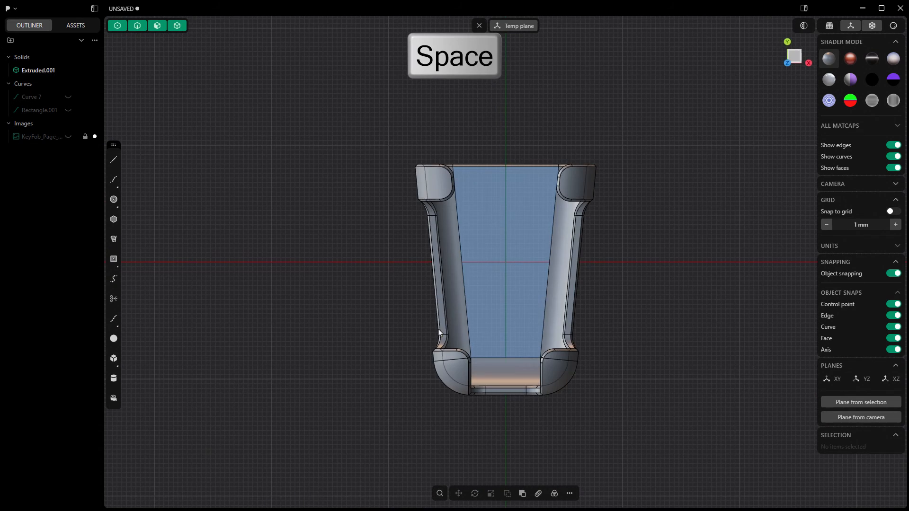
- Sketch a 6 mm diameter circle on the floor plane, centred on the origin
{"action": "middle_click_drag", "start_coordinate": [634, 251], "coordinate": [552, 274]}
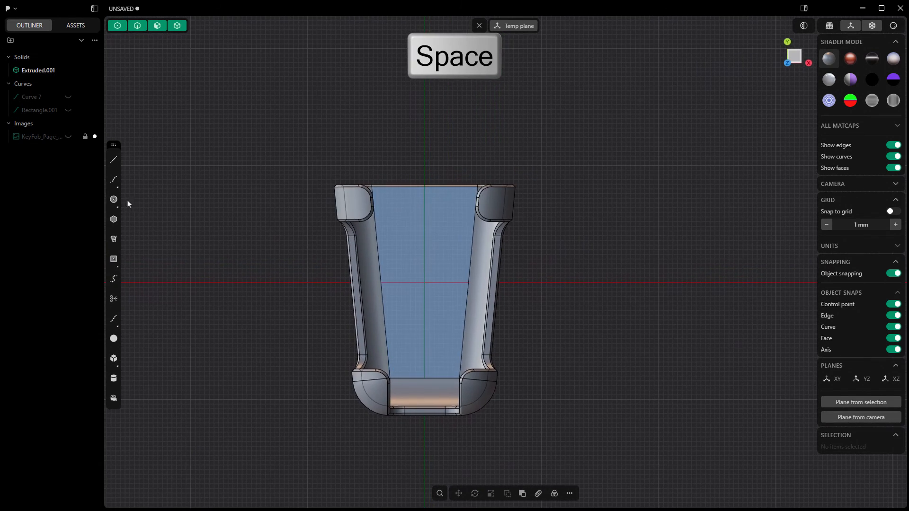
{"action": "left_click", "coordinate": [114, 200]}
{"action": "left_click", "coordinate": [424, 283]}
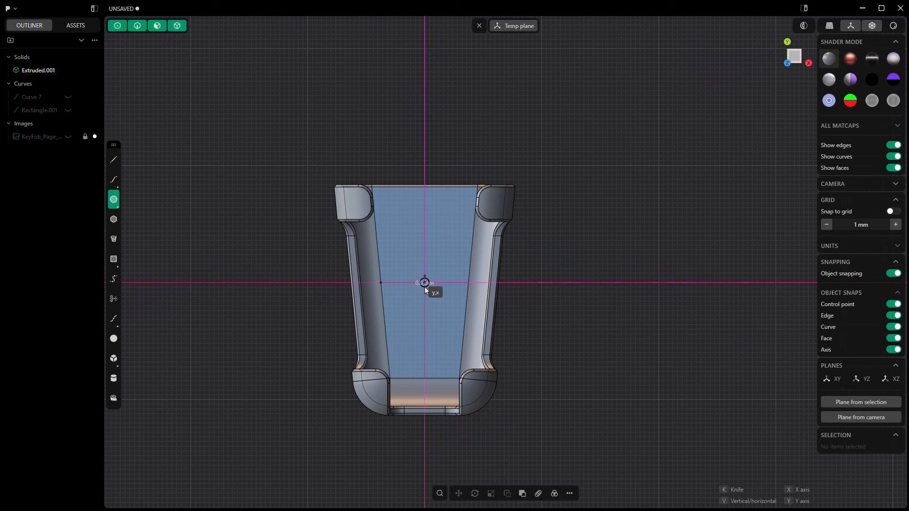
{"action": "key", "text": "Tab"}
{"action": "type", "text": "3"}
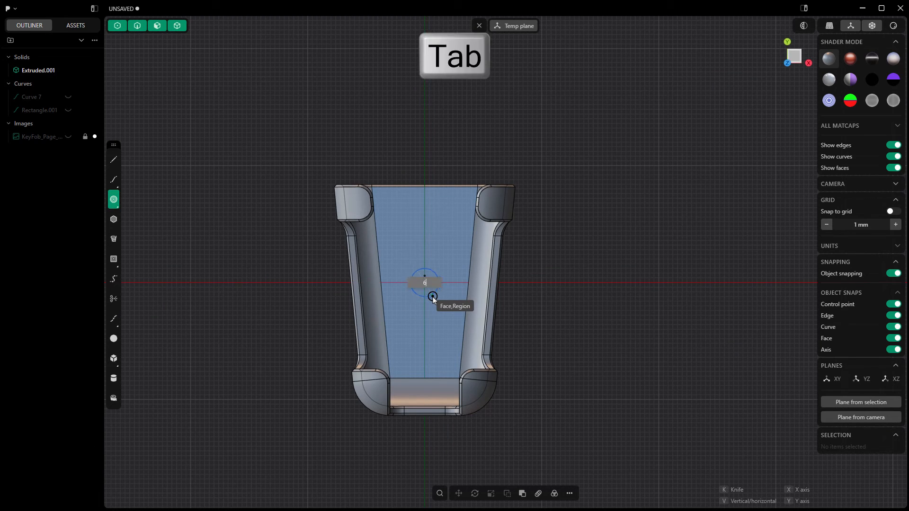
{"action": "key", "text": "Return"}
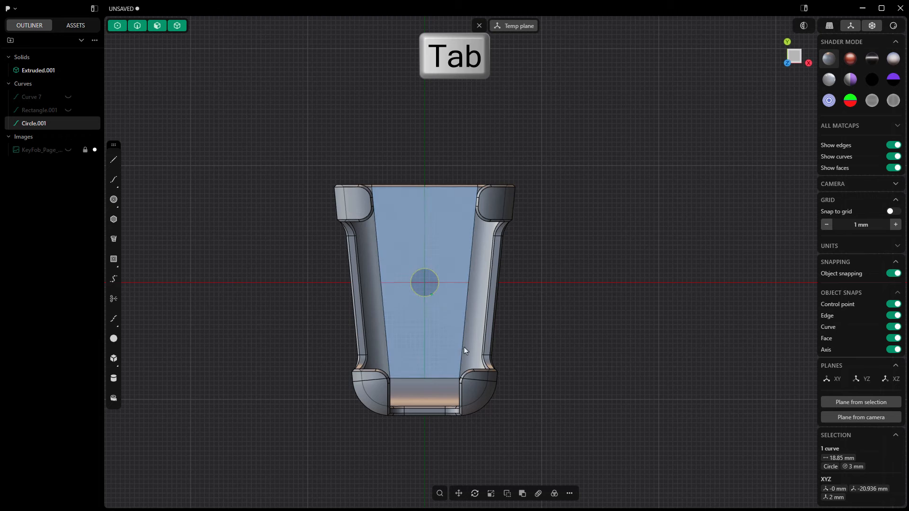
- Duplicate the circle and move the copy about 14.56 mm along Y towards the holder's open end
{"action": "left_click", "coordinate": [506, 495]}
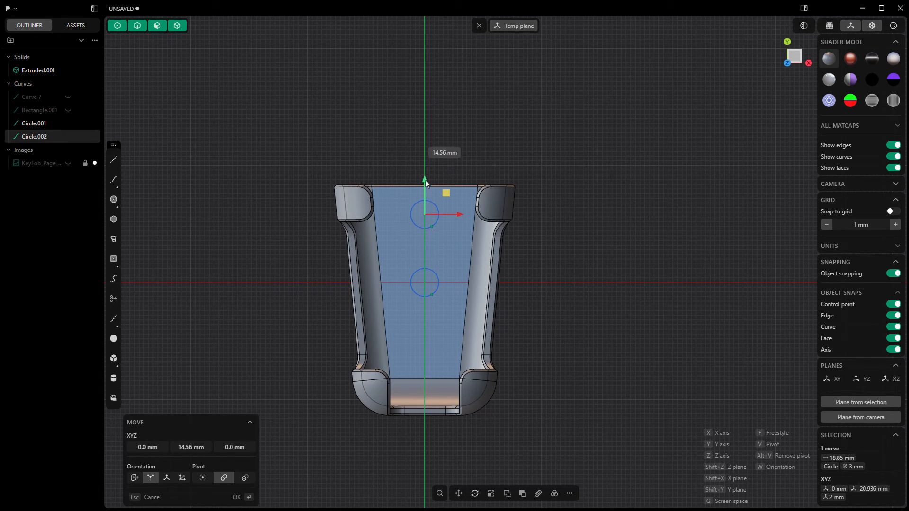
{"action": "left_click", "coordinate": [426, 179]}
{"action": "key", "text": "Return"}
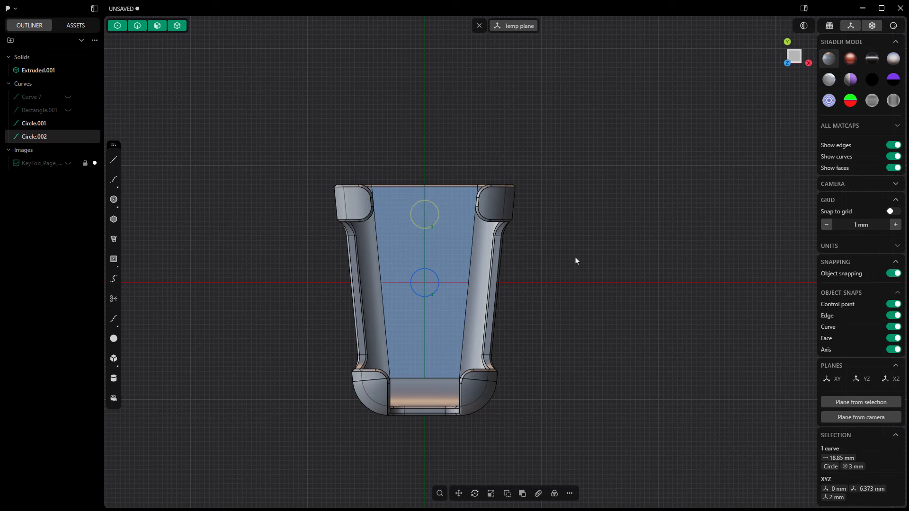
- Extrude both circle regions about 5.99 mm through the floor as a Difference cut, with the holder as target body
{"action": "key", "text": "e"}
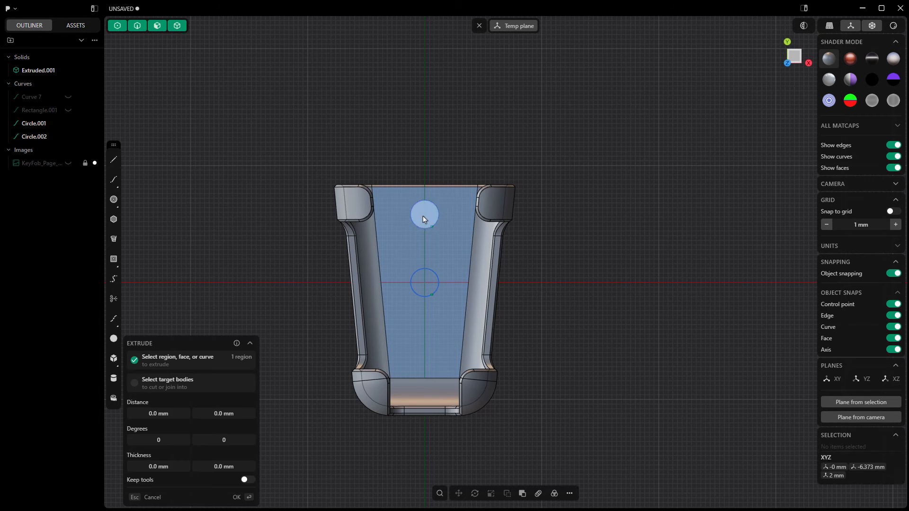
{"action": "middle_click_drag", "start_coordinate": [428, 330], "coordinate": [440, 284]}
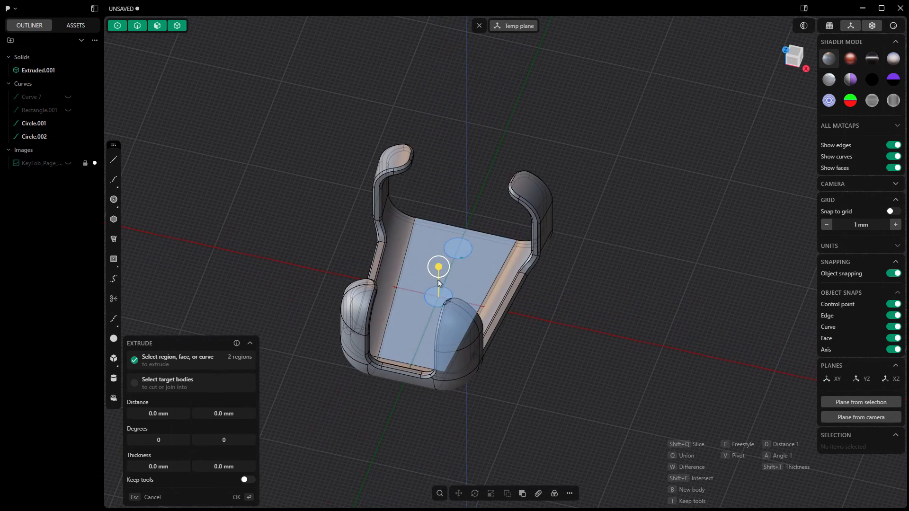
{"action": "scroll", "coordinate": [439, 280], "scroll_direction": "up", "scroll_amount": 5}
{"action": "left_click_drag", "start_coordinate": [439, 277], "coordinate": [438, 307]}
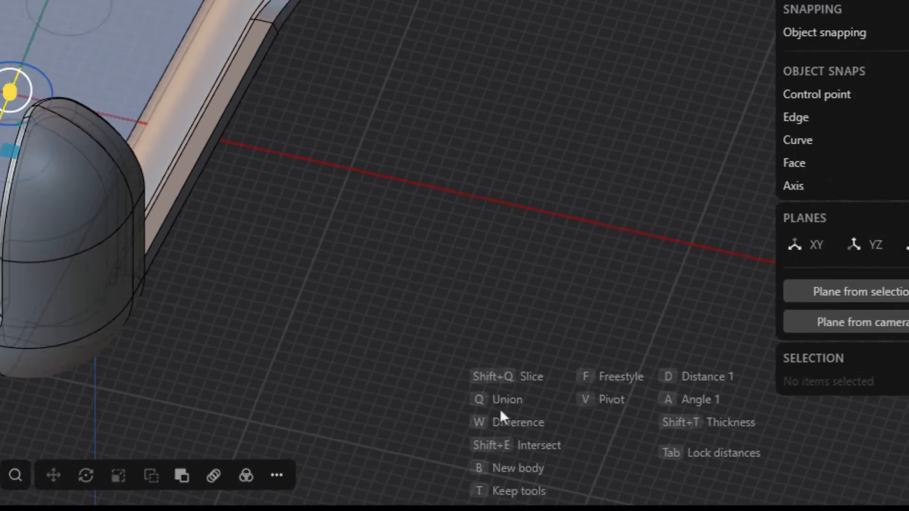
{"action": "key", "text": "w"}
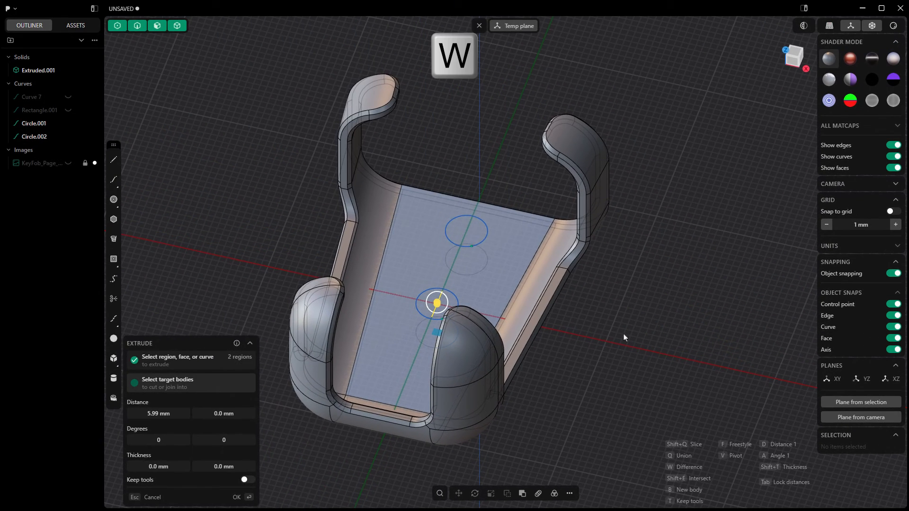
{"action": "left_click", "coordinate": [589, 198]}
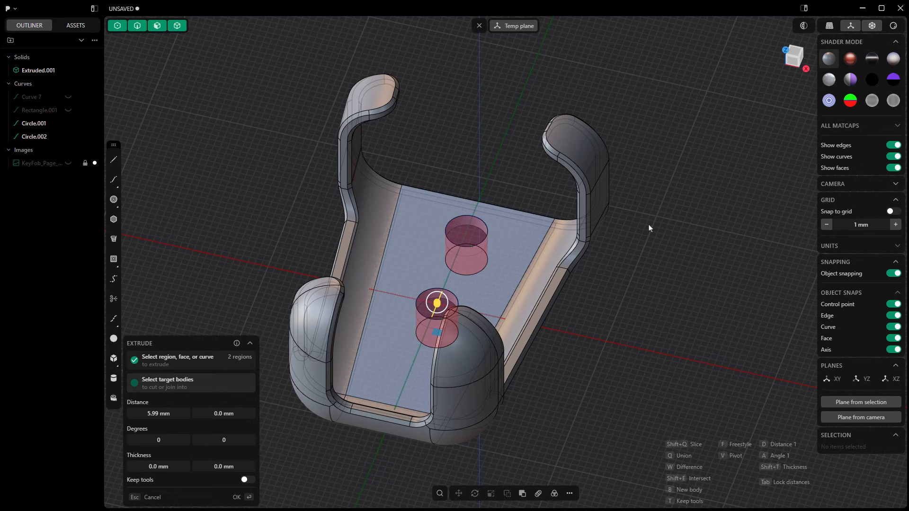
{"action": "key", "text": "Return"}
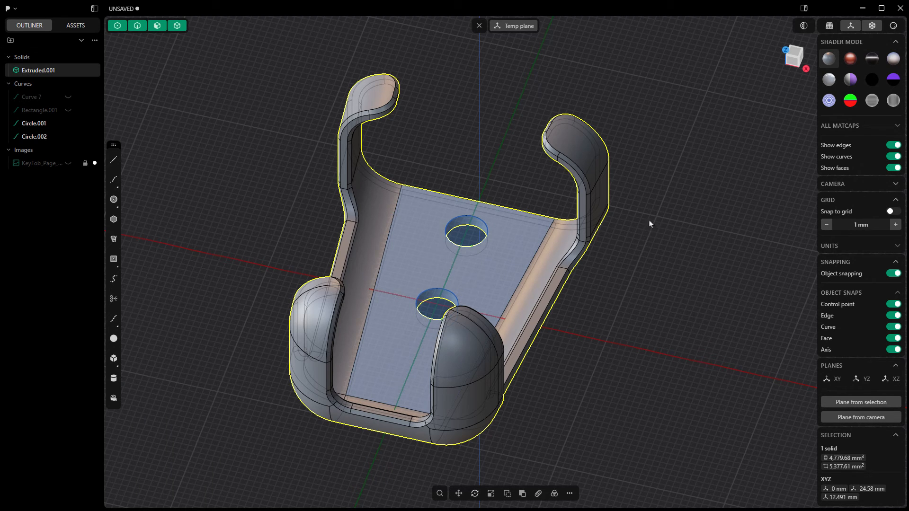
- Clear the temporary construction plane and hide both circle curves
{"action": "left_click", "coordinate": [479, 27]}
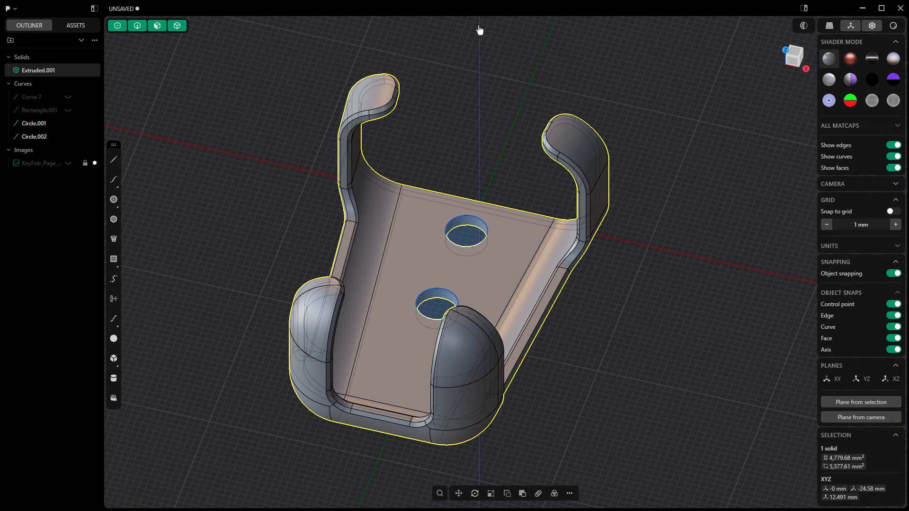
{"action": "left_click", "coordinate": [67, 124]}
{"action": "left_click", "coordinate": [67, 137]}
{"action": "key", "text": "Escape"}
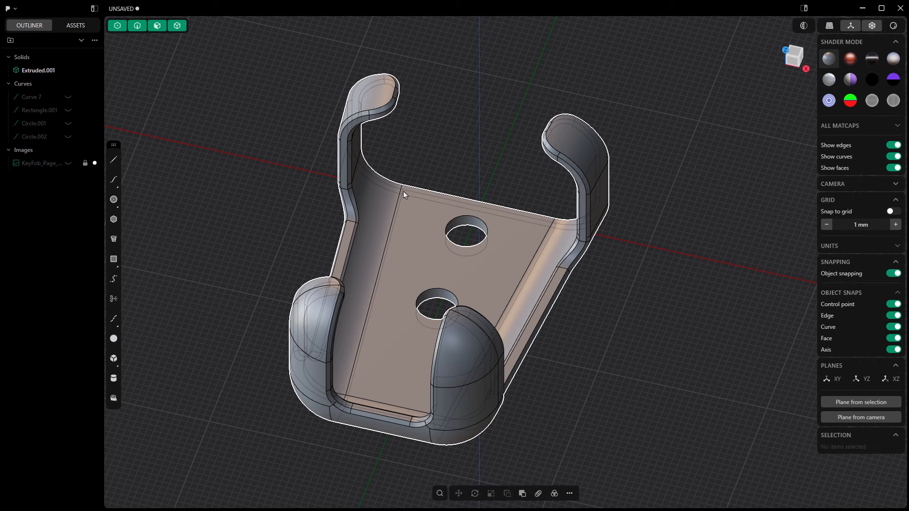
- Chamfer the inner-floor edges of both screw holes with a distance of about -2.14 mm to form countersinks
{"action": "left_click", "coordinate": [479, 225]}
{"action": "left_click", "coordinate": [482, 222]}
{"action": "key", "text": "b"}
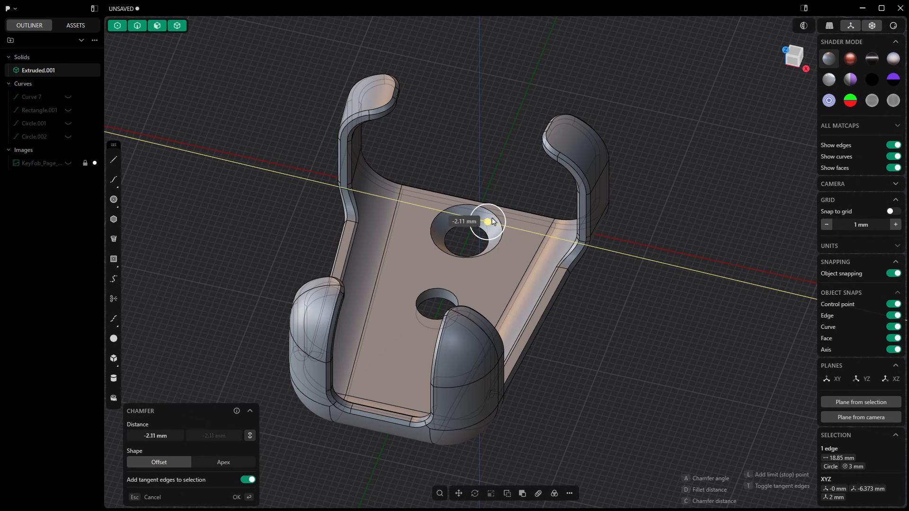
{"action": "left_click", "coordinate": [491, 223]}
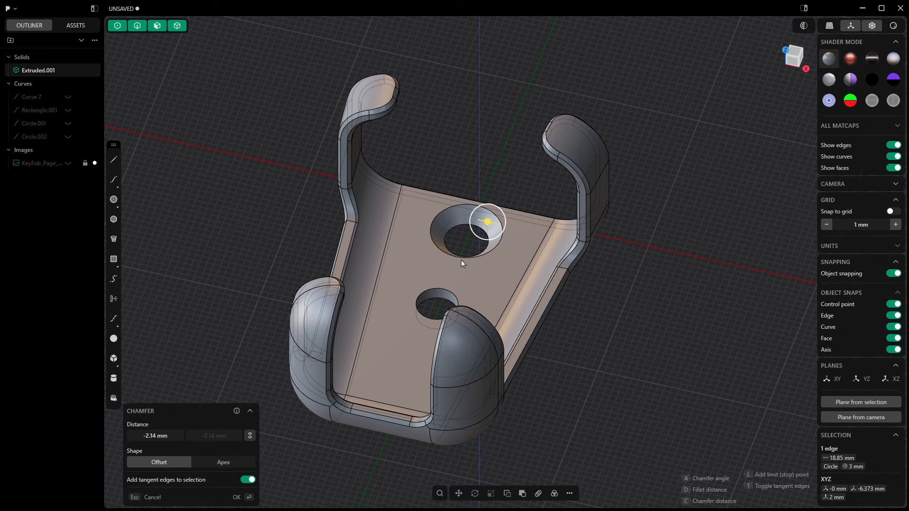
{"action": "key", "text": "ctrl"}
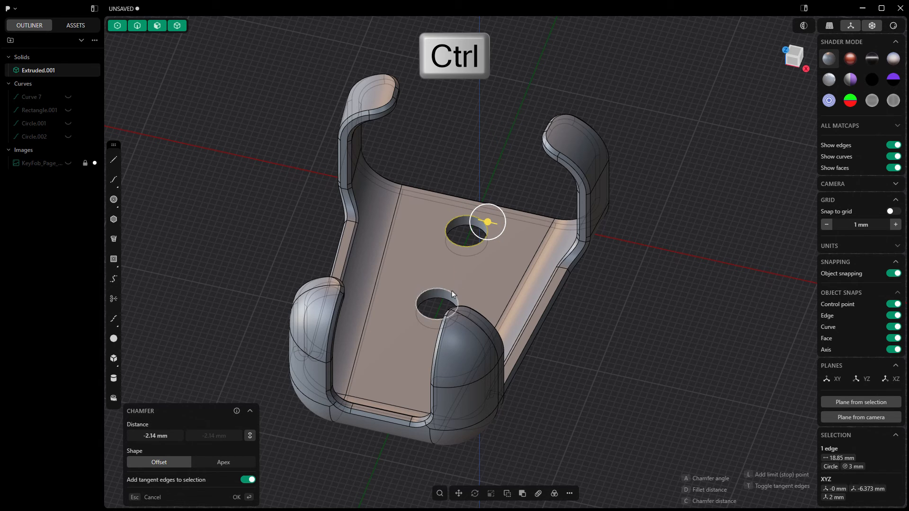
{"action": "left_click", "coordinate": [452, 292], "text": "ctrl"}
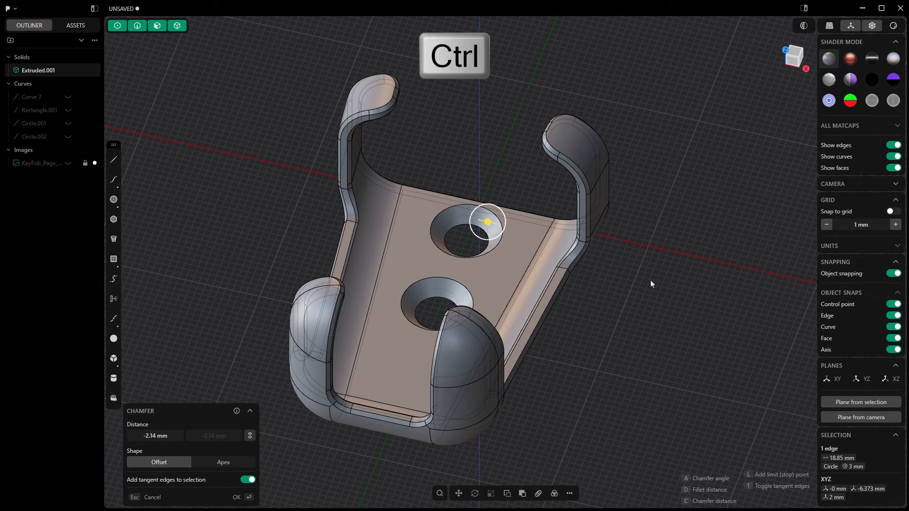
{"action": "right_click", "coordinate": [634, 263]}
{"action": "scroll", "coordinate": [633, 263], "scroll_direction": "down", "scroll_amount": 3}
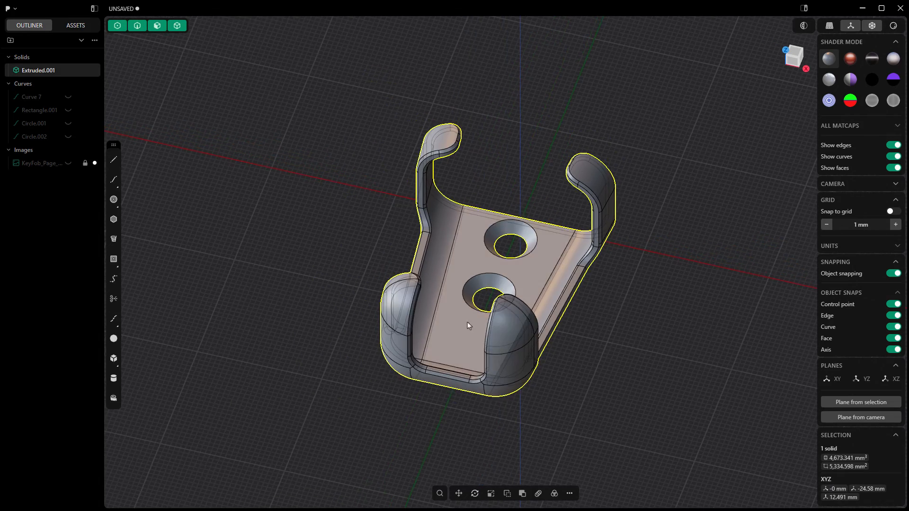
{"action": "middle_click_drag", "start_coordinate": [467, 321], "coordinate": [372, 236]}
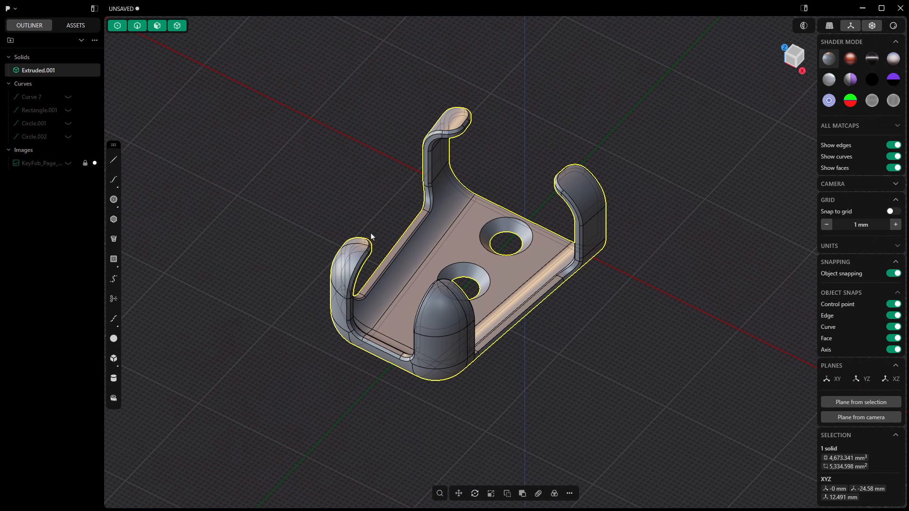
{"action": "left_click", "coordinate": [315, 206]}
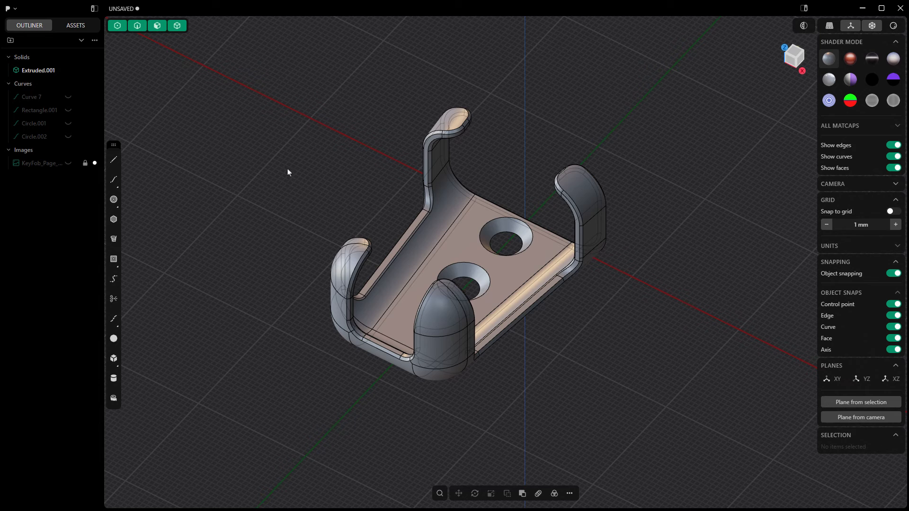
- Start saving the project and browse to 02 How To Videos, 03 Plasticity, 99 Sandbox, 01 Datasets, 2700 Getting STarted solids
{"action": "left_click", "coordinate": [15, 11]}
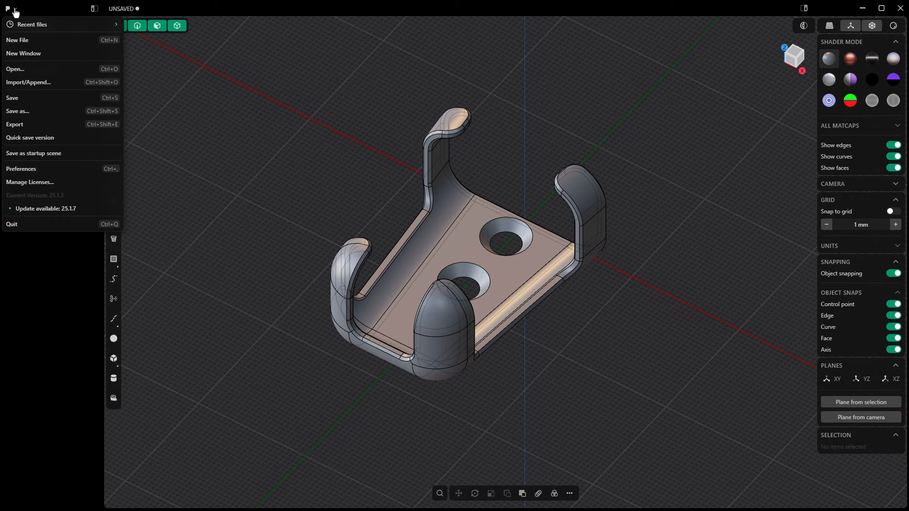
{"action": "left_click", "coordinate": [21, 99]}
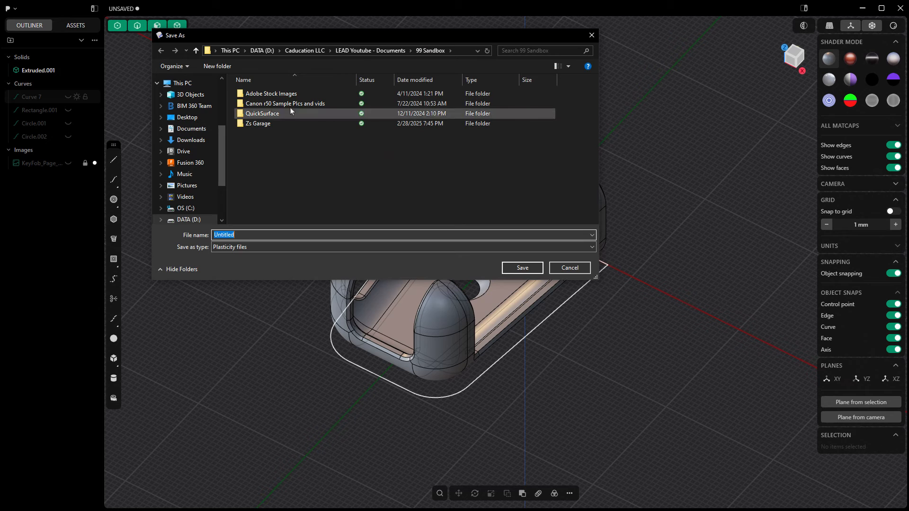
{"action": "left_click", "coordinate": [359, 51]}
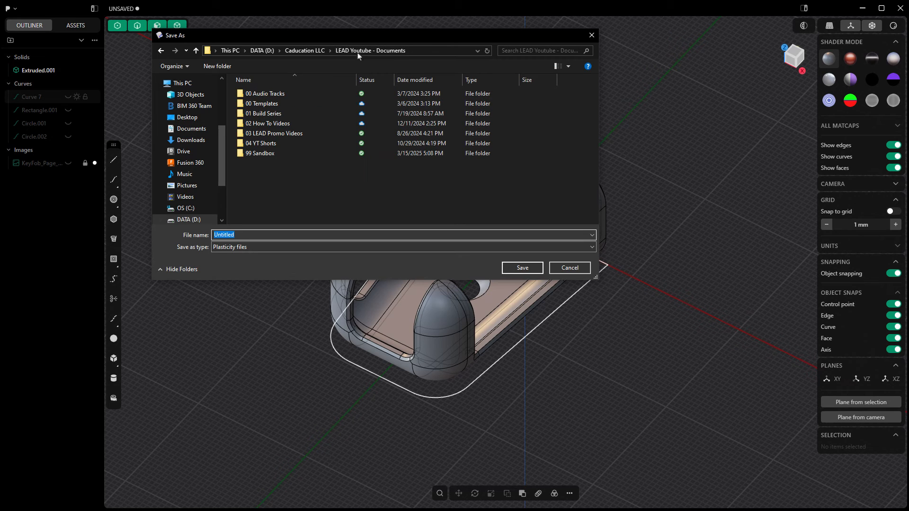
{"action": "double_click", "coordinate": [273, 124]}
{"action": "double_click", "coordinate": [273, 124]}
{"action": "double_click", "coordinate": [273, 123]}
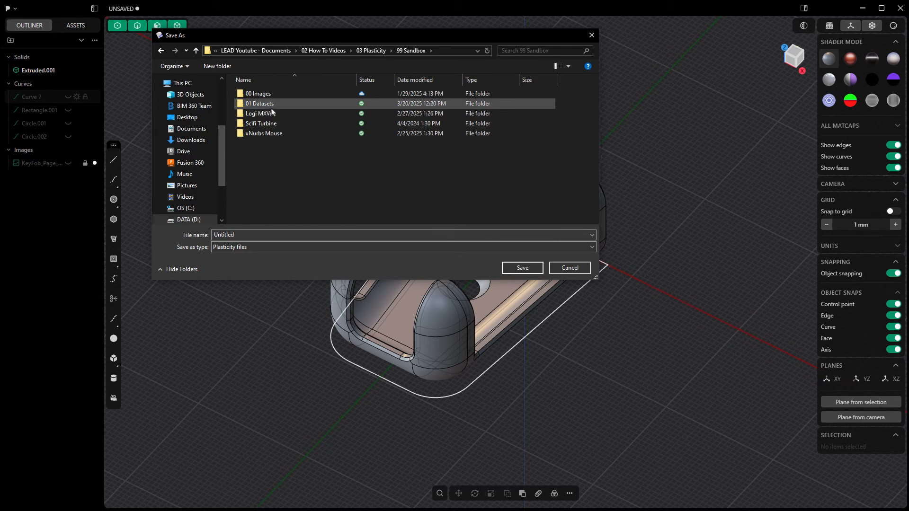
{"action": "left_click", "coordinate": [272, 105]}
{"action": "double_click", "coordinate": [272, 105]}
{"action": "double_click", "coordinate": [273, 202]}
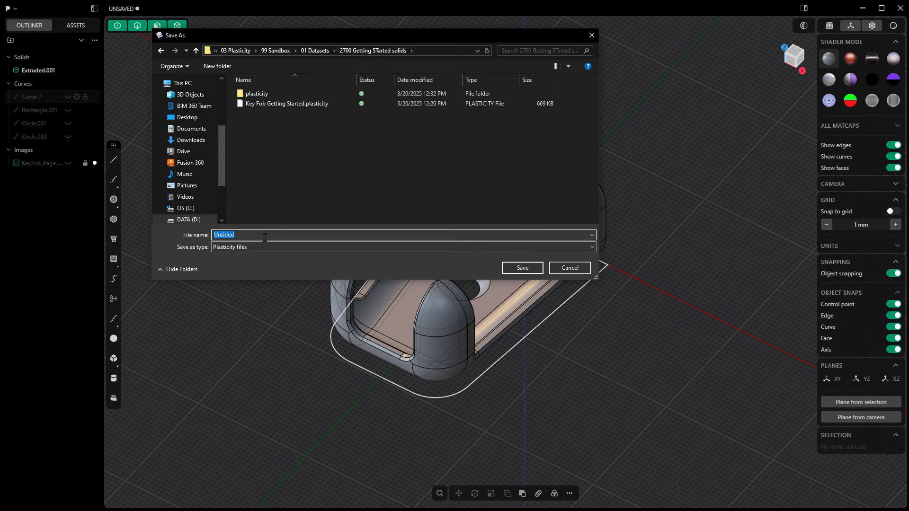
- Save the project under the file name Key Fob Ford
{"action": "type", "text": "Key Fob Ford"}
{"action": "key", "text": "Return"}
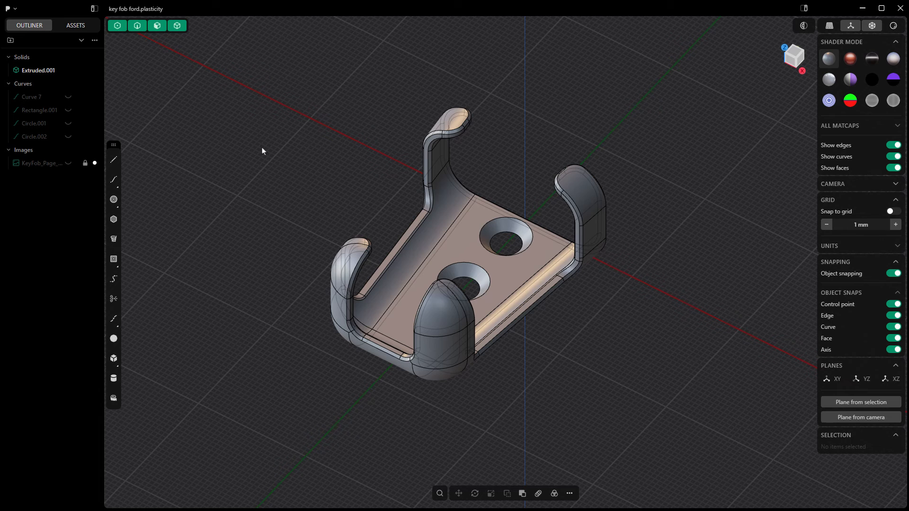
- Start exporting the model as an STL file named Key Fob Ford in the same folder
{"action": "left_click", "coordinate": [16, 9]}
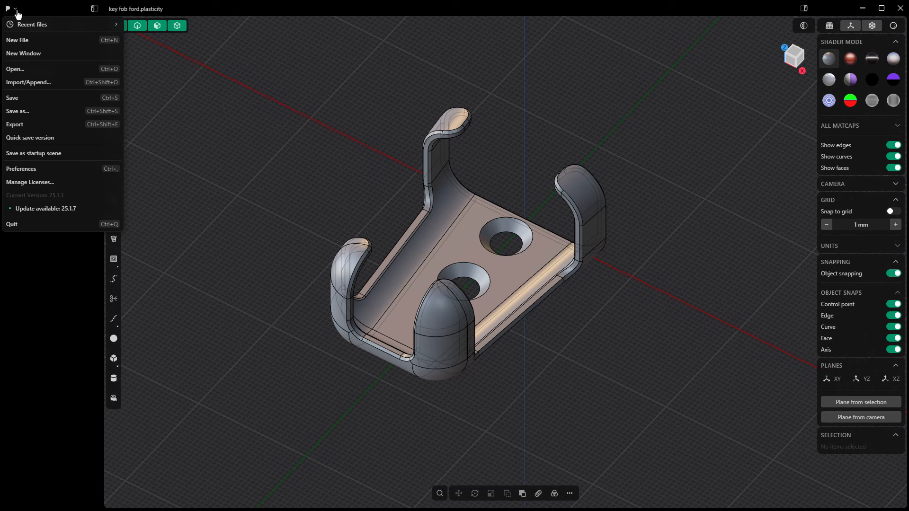
{"action": "left_click", "coordinate": [20, 129]}
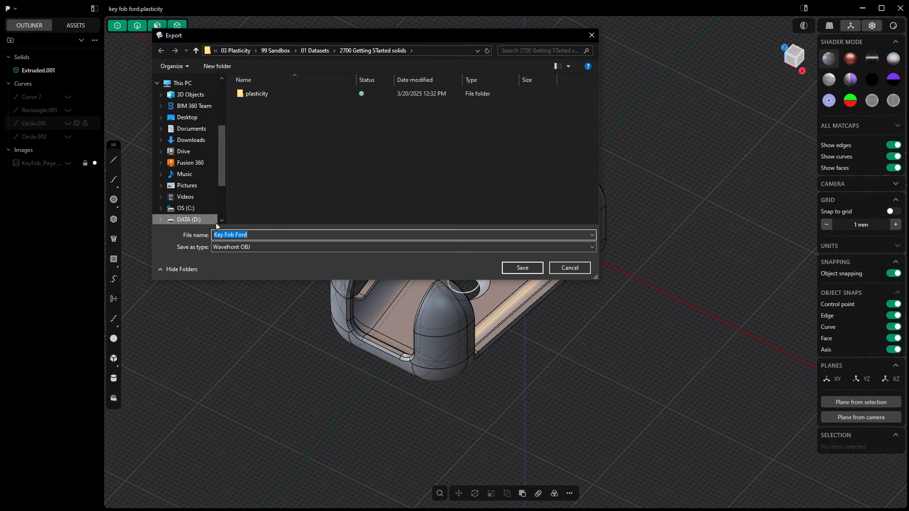
{"action": "left_click", "coordinate": [256, 247]}
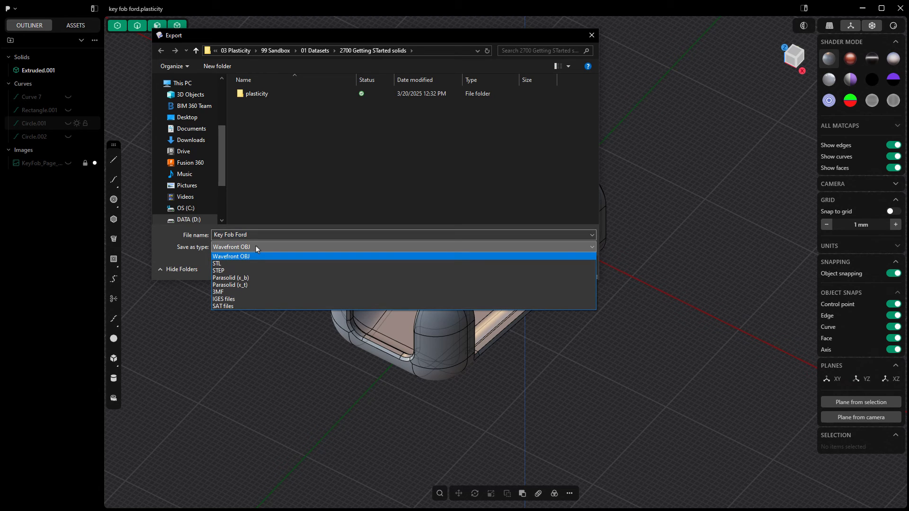
{"action": "left_click", "coordinate": [231, 264]}
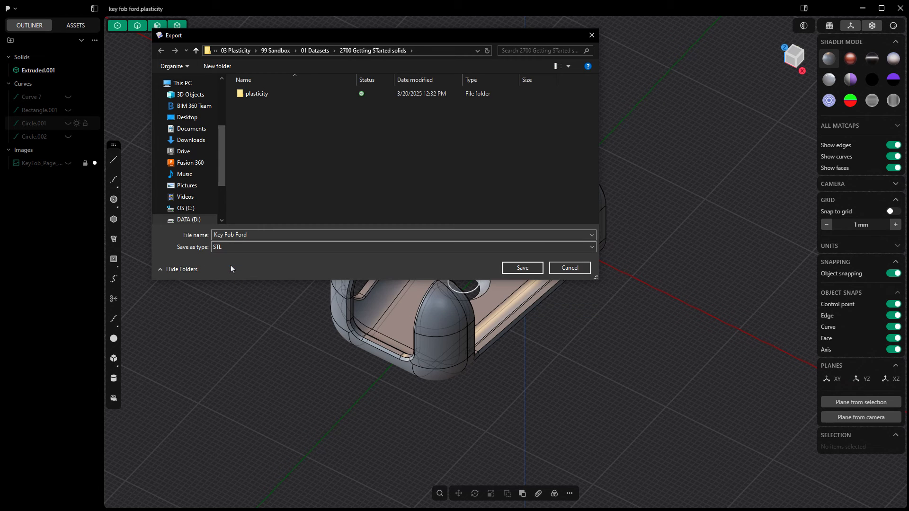
{"action": "left_click", "coordinate": [517, 268]}
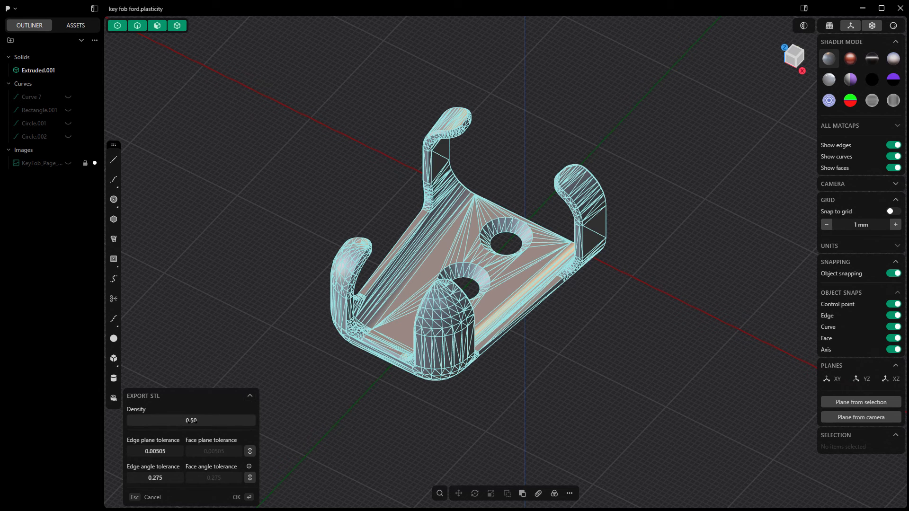
- Set the STL mesh density to 0.94 and complete the export
{"action": "left_click_drag", "start_coordinate": [189, 421], "coordinate": [233, 421]}
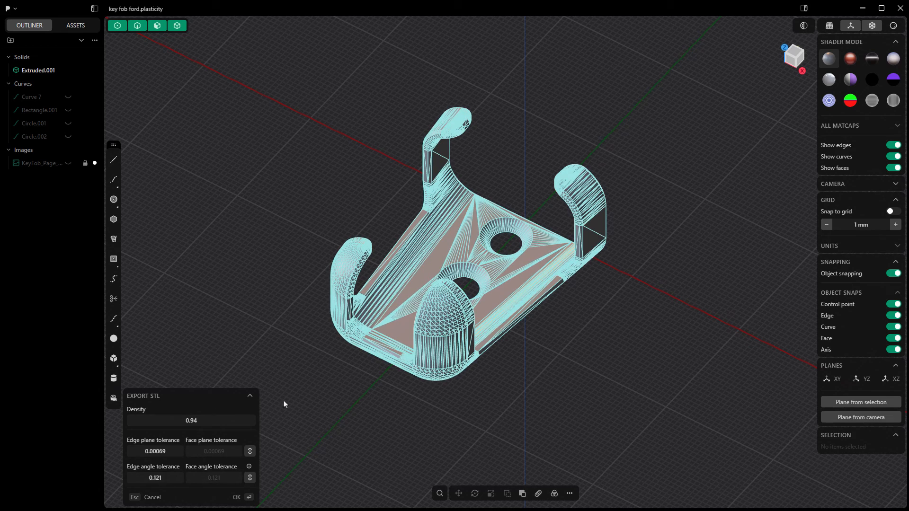
{"action": "middle_click_drag", "start_coordinate": [327, 382], "coordinate": [343, 349]}
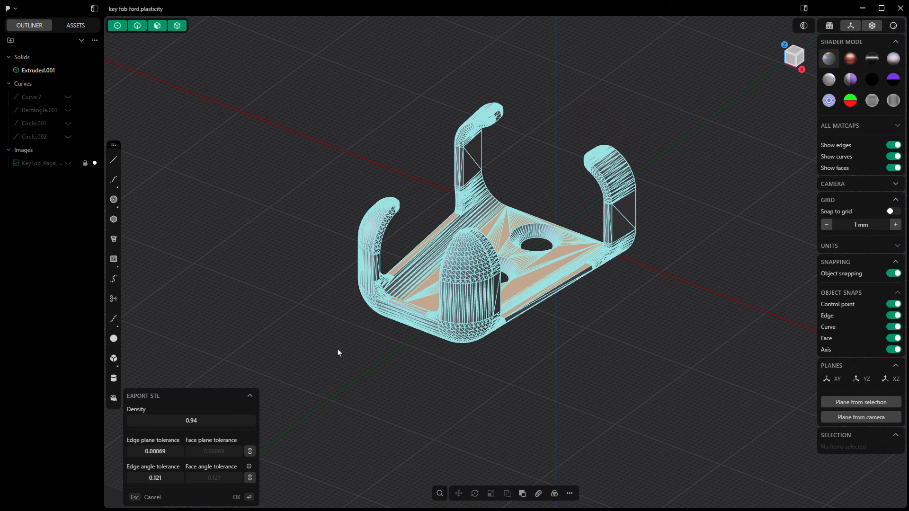
{"action": "left_click", "coordinate": [236, 497]}
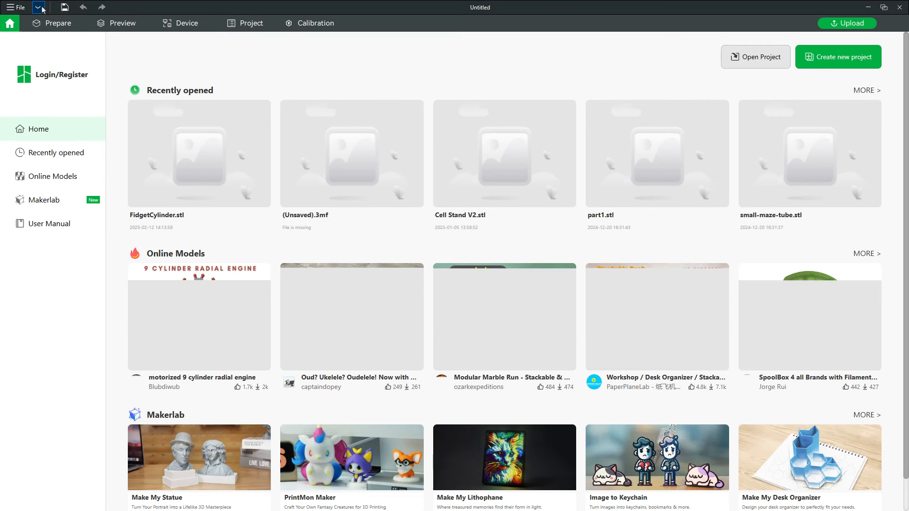
- Switch to Bambu Studio's print preparation, start importing a model, and browse to LEAD Youtube - Documents
{"action": "left_click", "coordinate": [52, 25]}
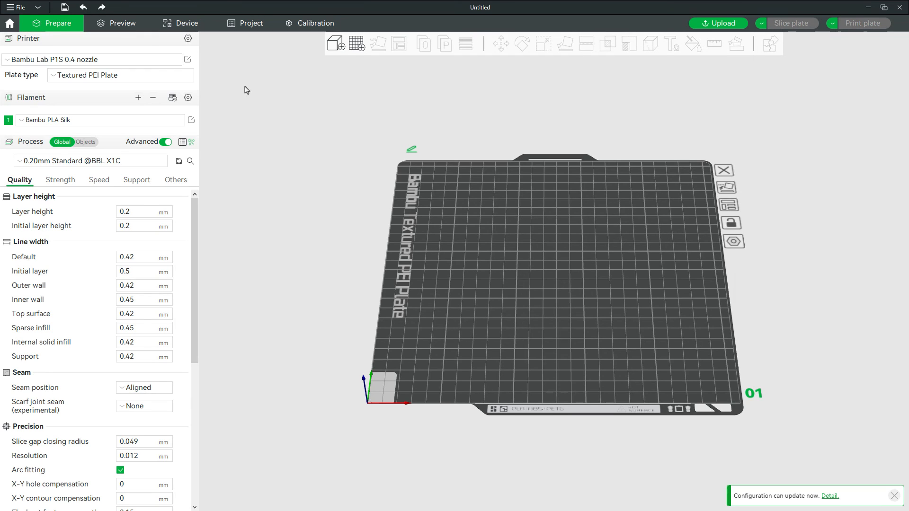
{"action": "left_click", "coordinate": [338, 45]}
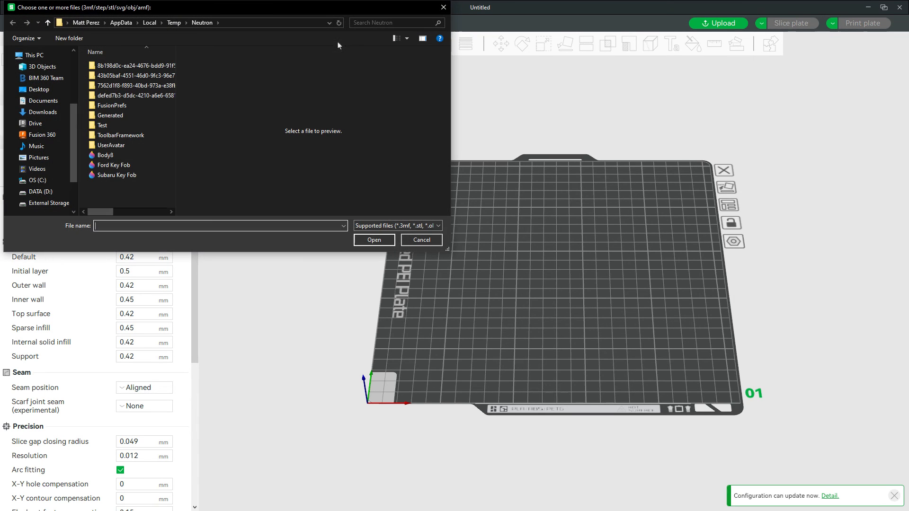
{"action": "left_click", "coordinate": [163, 165]}
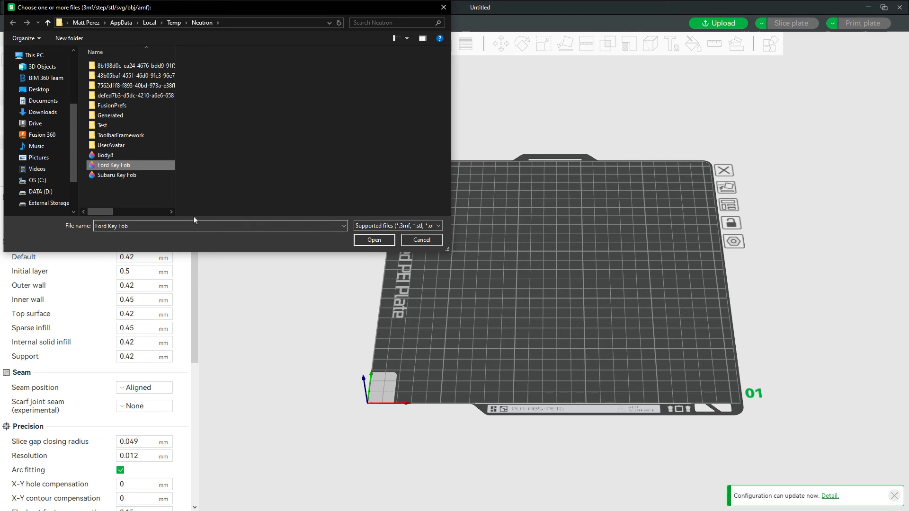
{"action": "scroll", "coordinate": [44, 94], "scroll_direction": "up", "scroll_amount": 3}
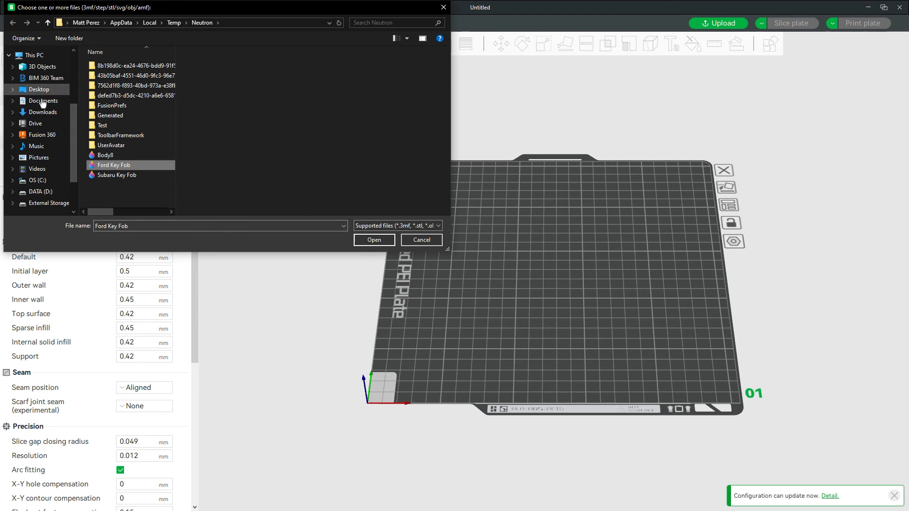
{"action": "left_click", "coordinate": [43, 133]}
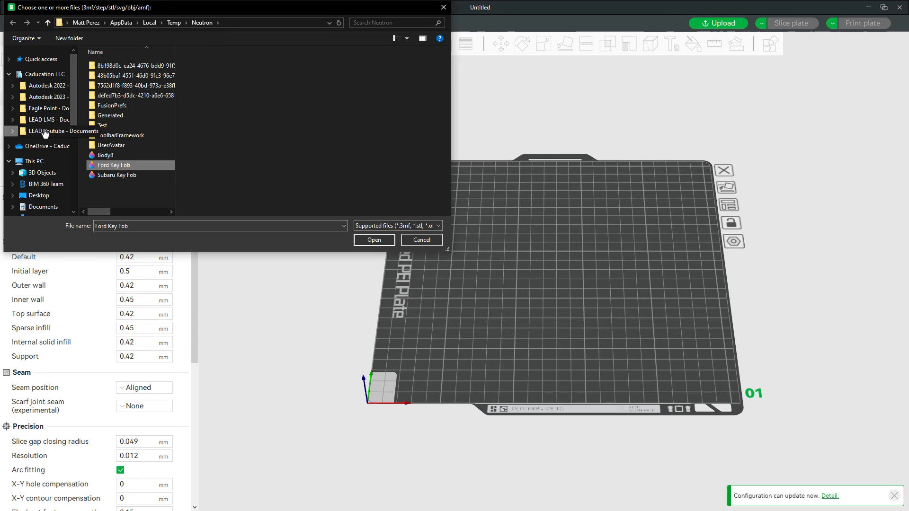
- Import the Key Fob Ford model from 02 How To Videos, 03 Plasticity, 99 Sandbox, 01 Datasets, 2700 Getting STarted solids
{"action": "double_click", "coordinate": [124, 97]}
{"action": "double_click", "coordinate": [126, 100]}
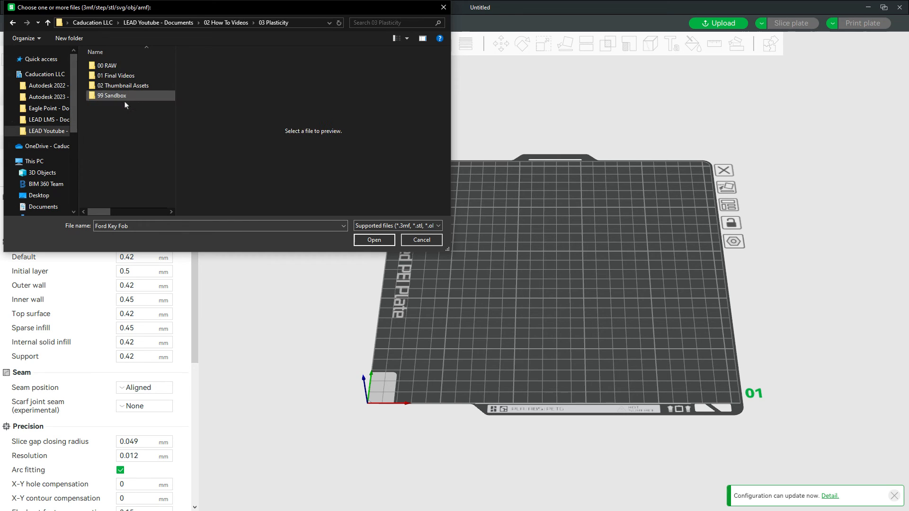
{"action": "double_click", "coordinate": [125, 97]}
{"action": "left_click", "coordinate": [124, 76]}
{"action": "double_click", "coordinate": [124, 77]}
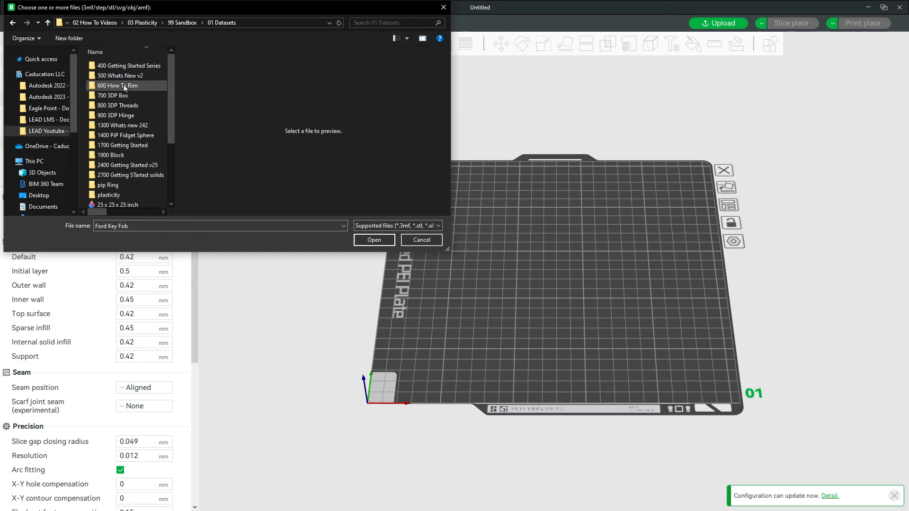
{"action": "left_click", "coordinate": [116, 175]}
{"action": "double_click", "coordinate": [116, 175]}
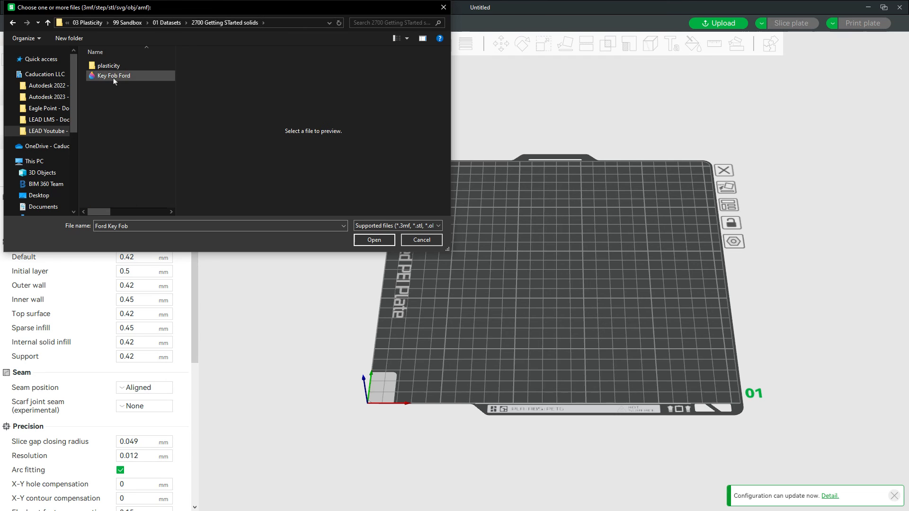
{"action": "left_click", "coordinate": [113, 75]}
{"action": "left_click", "coordinate": [376, 240]}
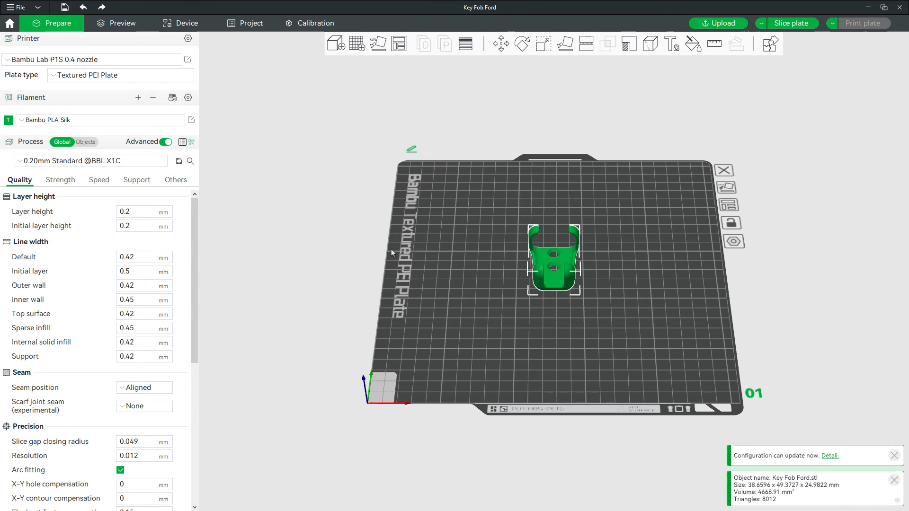
- Slice the plate with the imported key fob holder and examine its sliced preview, dismissing the floating cantilever warning
{"action": "middle_click_drag", "start_coordinate": [572, 317], "coordinate": [537, 311]}
{"action": "left_click_drag", "start_coordinate": [537, 311], "coordinate": [518, 263]}
{"action": "scroll", "coordinate": [518, 263], "scroll_direction": "up", "scroll_amount": 6}
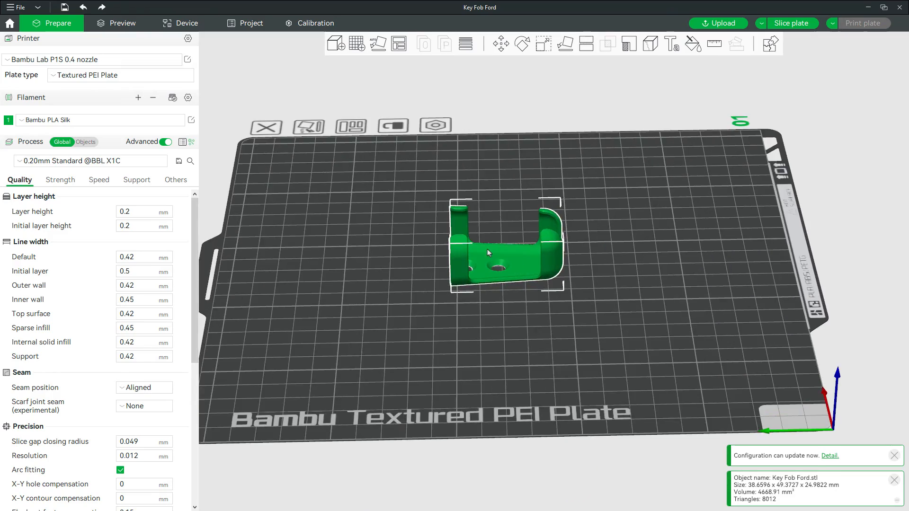
{"action": "middle_click_drag", "start_coordinate": [488, 248], "coordinate": [524, 270]}
{"action": "left_click_drag", "start_coordinate": [506, 334], "coordinate": [549, 329]}
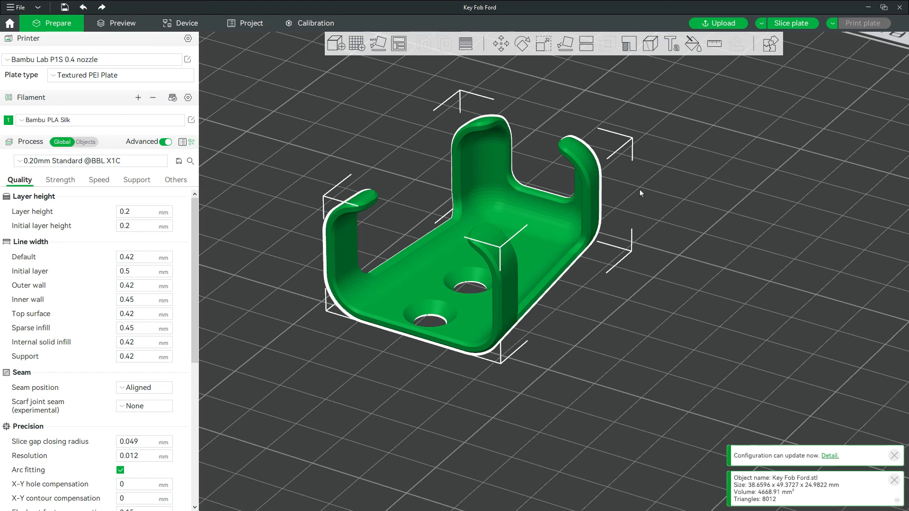
{"action": "left_click", "coordinate": [799, 25]}
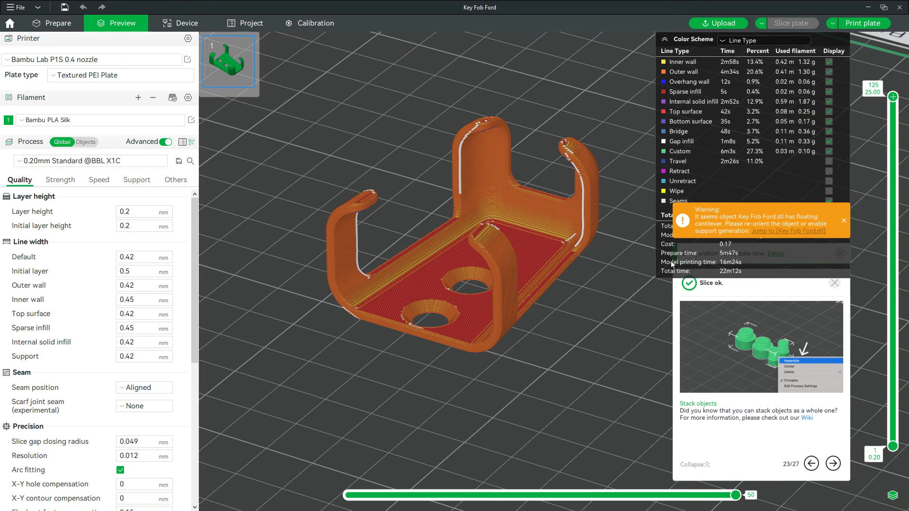
{"action": "left_click", "coordinate": [843, 221]}
{"action": "left_click_drag", "start_coordinate": [892, 96], "coordinate": [856, 95]}
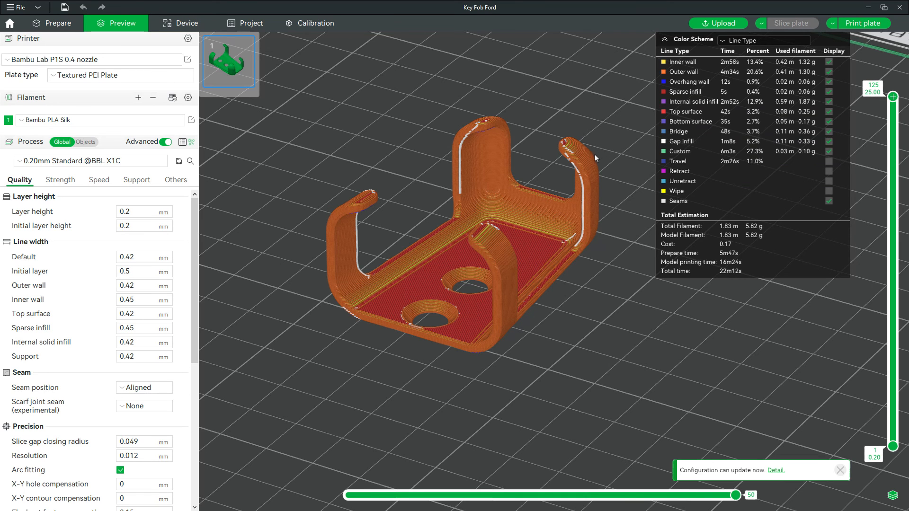
{"action": "left_click_drag", "start_coordinate": [592, 207], "coordinate": [592, 315]}
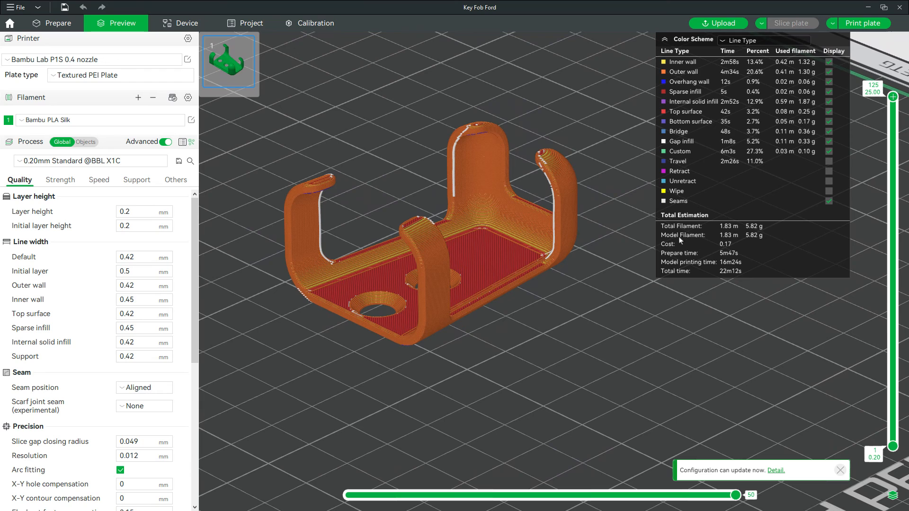